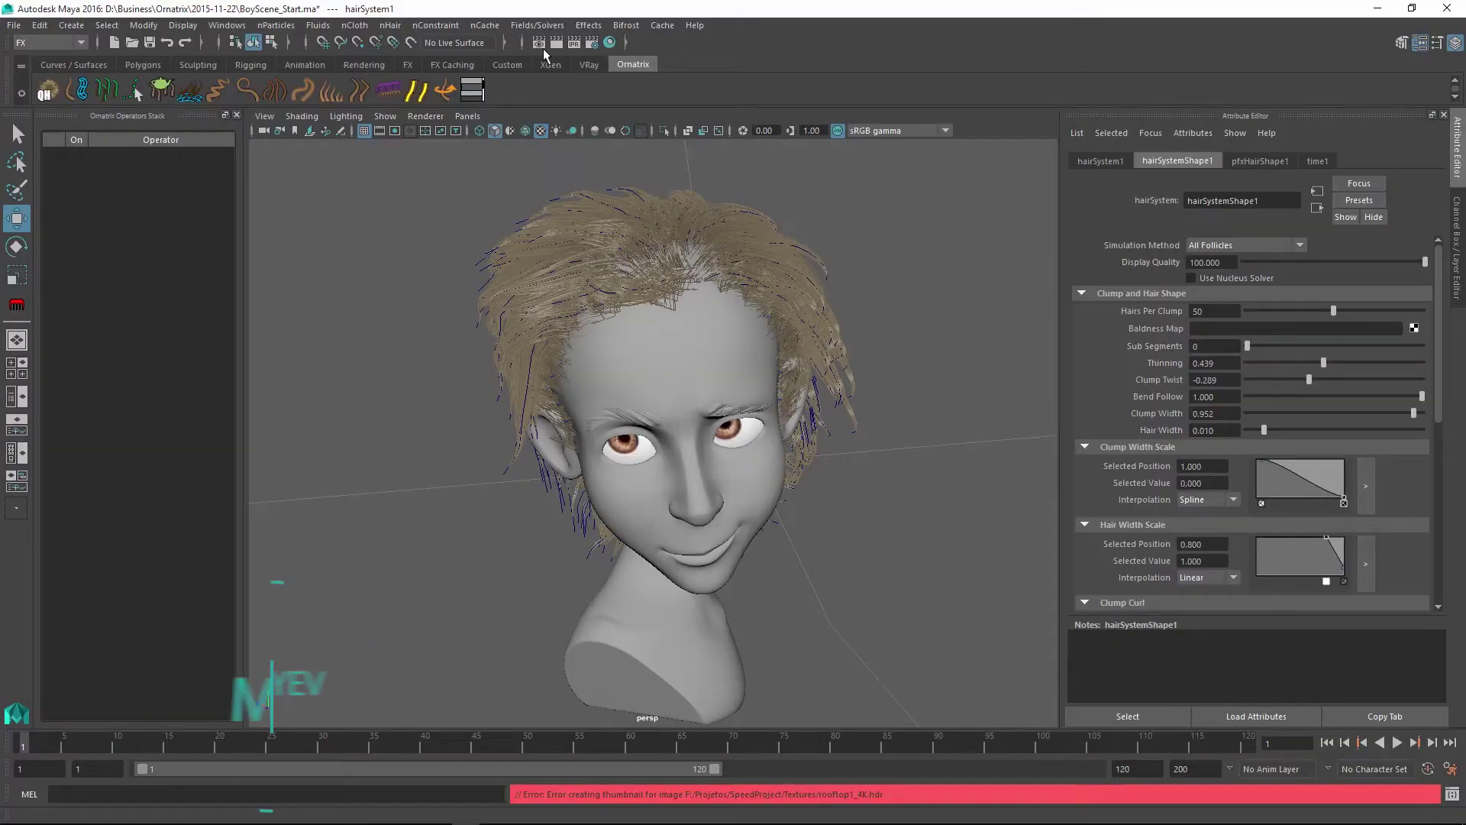
# Render a V-Ray preview of the finished hairstyle, then select the Scalp mesh on the bald head
pyautogui.click(556, 43)
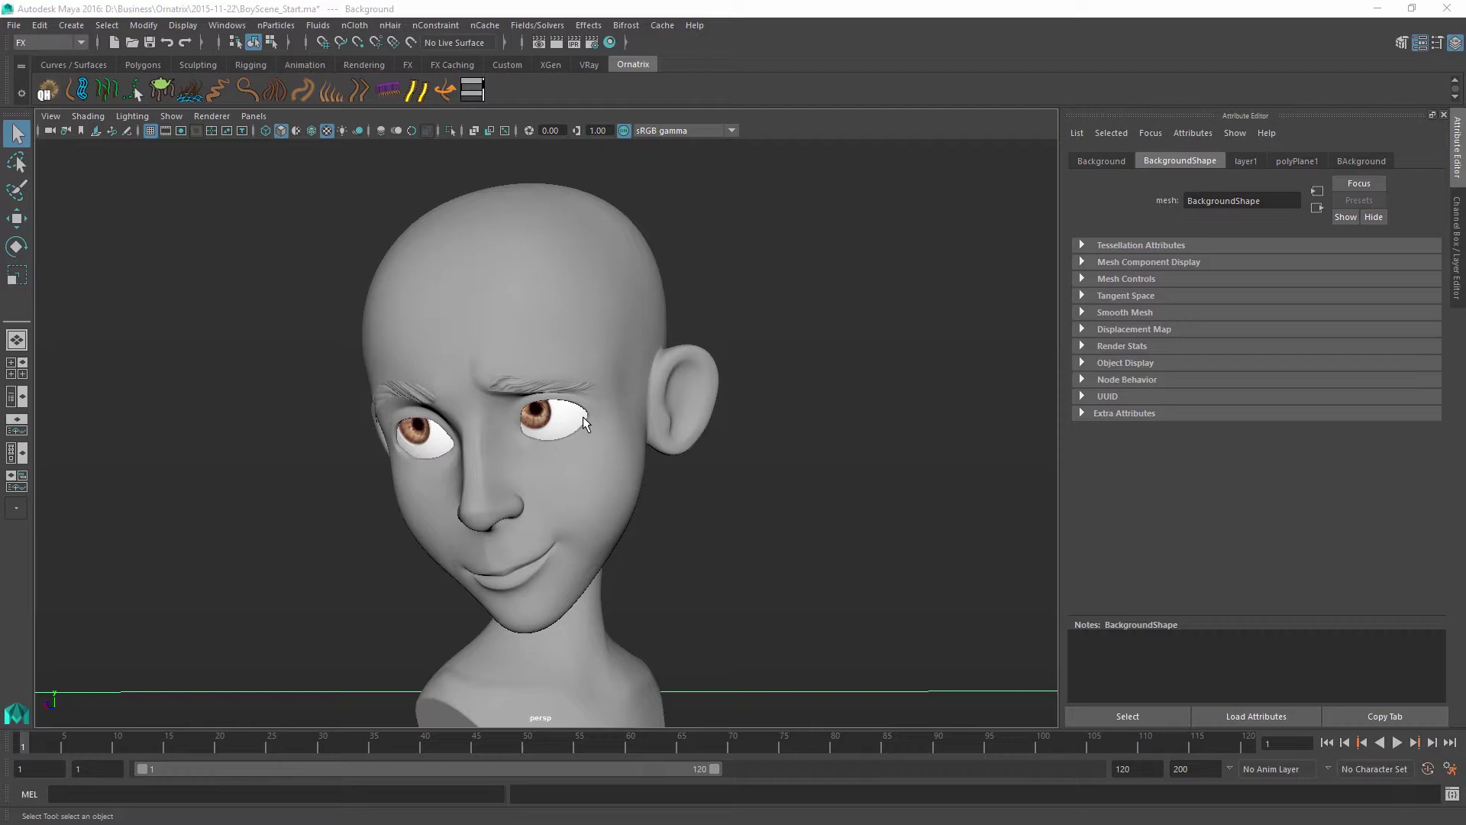
pyautogui.keyDown('alt'); pyautogui.moveTo(603, 492); pyautogui.dragTo(648, 490); pyautogui.keyUp('alt')
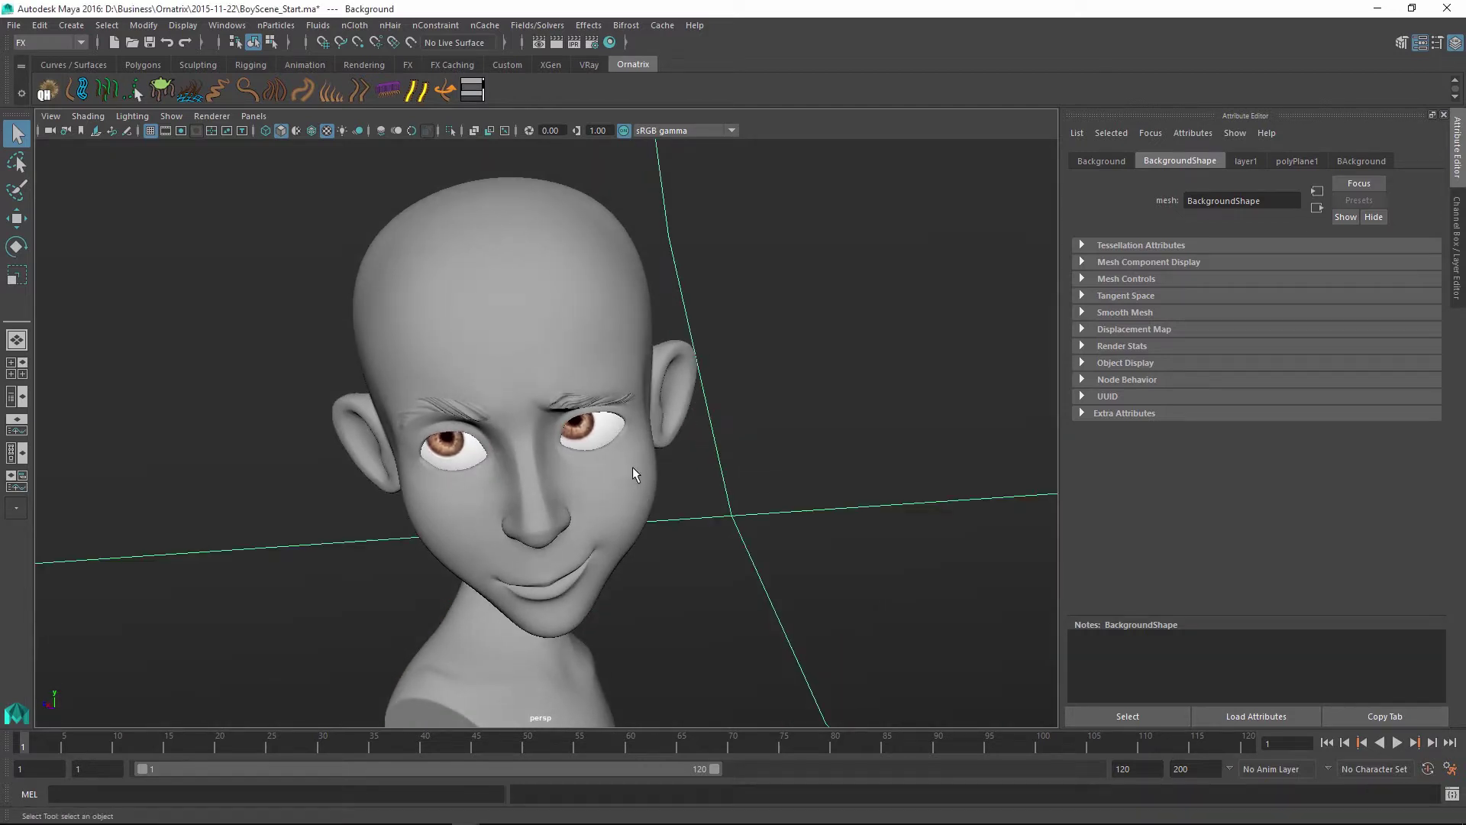
pyautogui.click(498, 229)
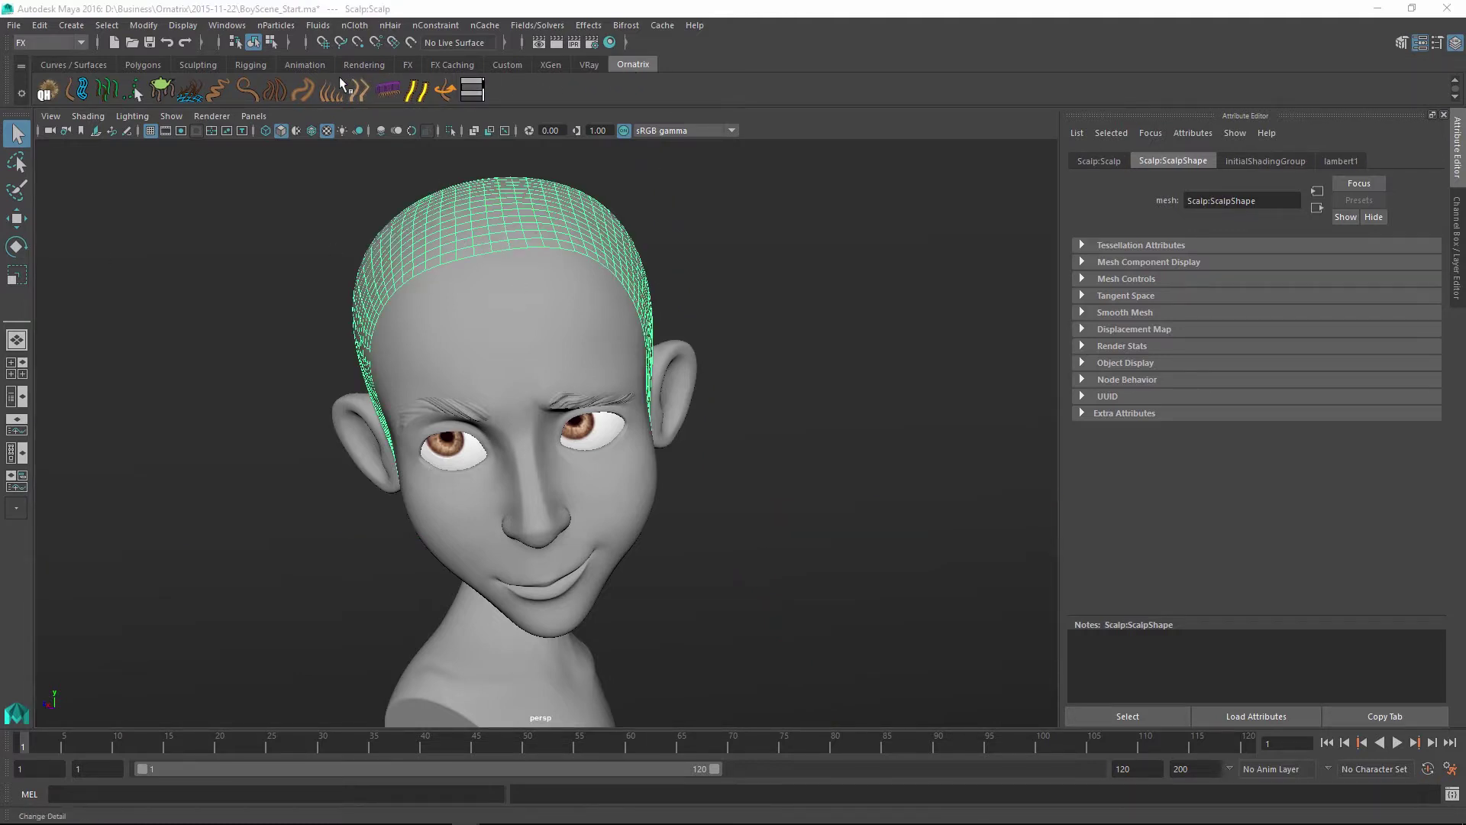
# Add Ornatrix hair to the selected Scalp and inspect the straight spiky strands
pyautogui.click(55, 92)
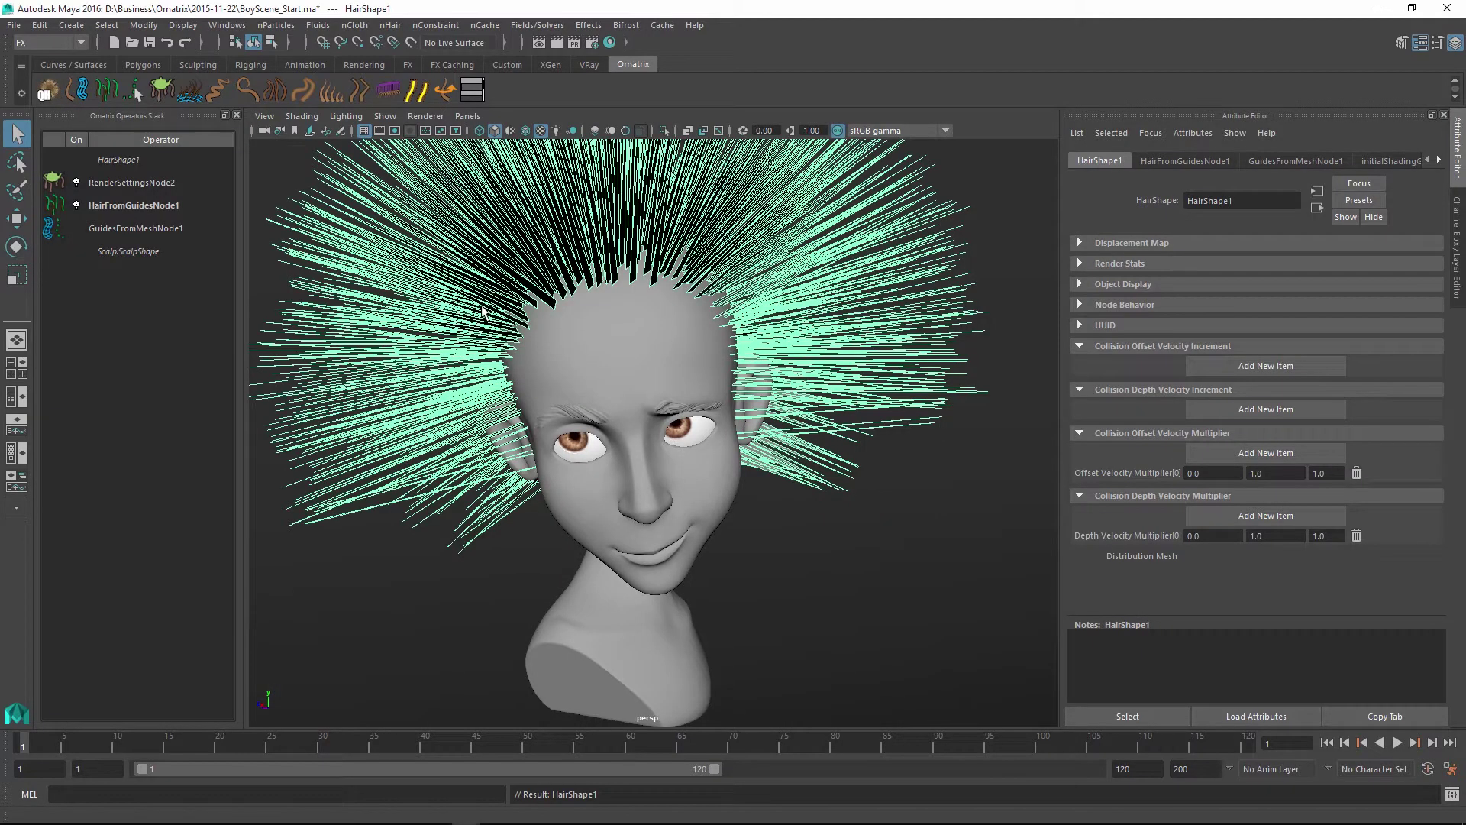
pyautogui.keyDown('alt'); pyautogui.moveTo(807, 305); pyautogui.dragTo(732, 382); pyautogui.keyUp('alt')
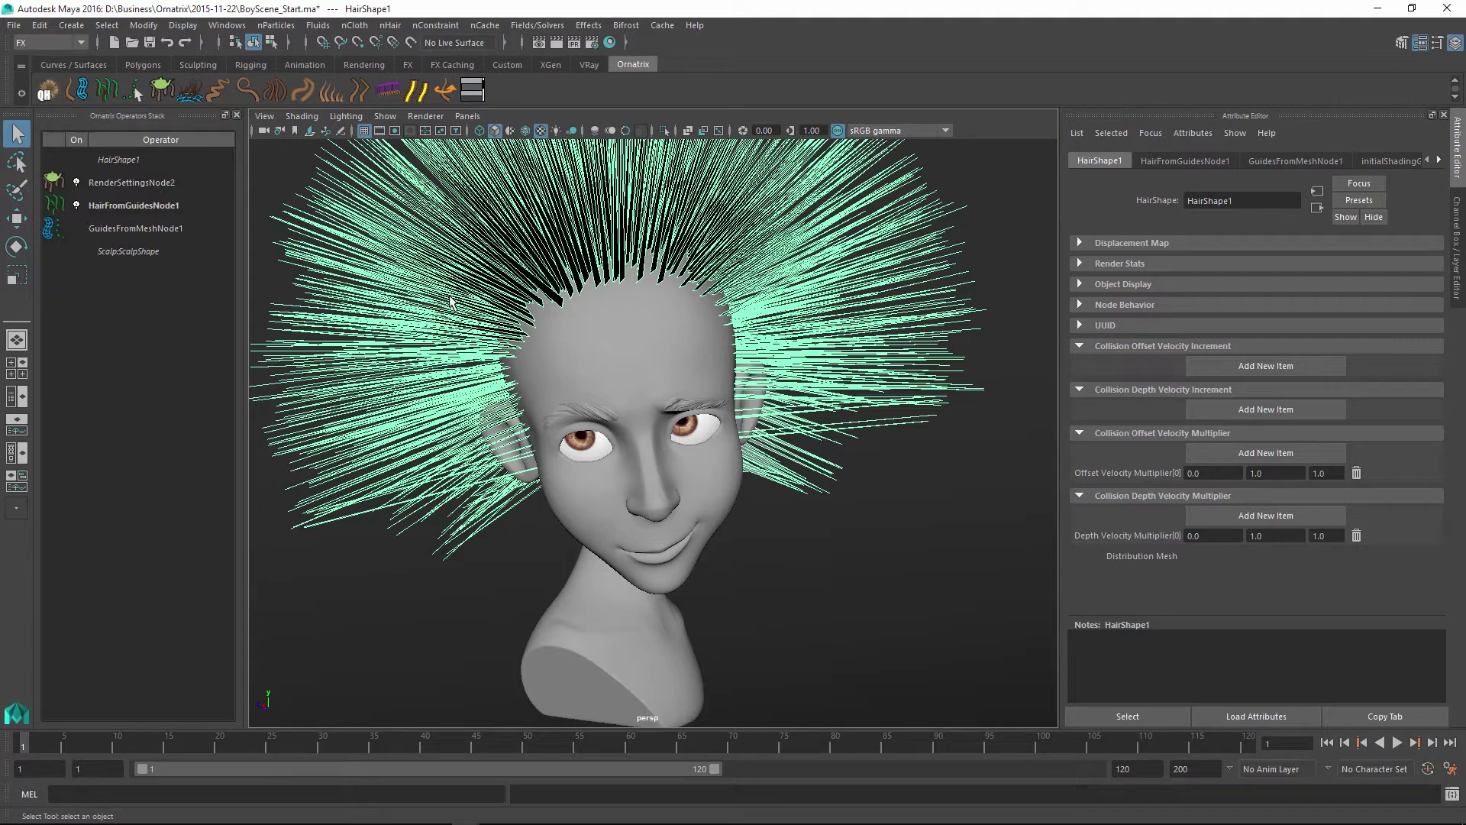
# Delete RenderSettingsNode2 and HairFromGuidesNode1 from the Operators Stack
pyautogui.click(136, 183)
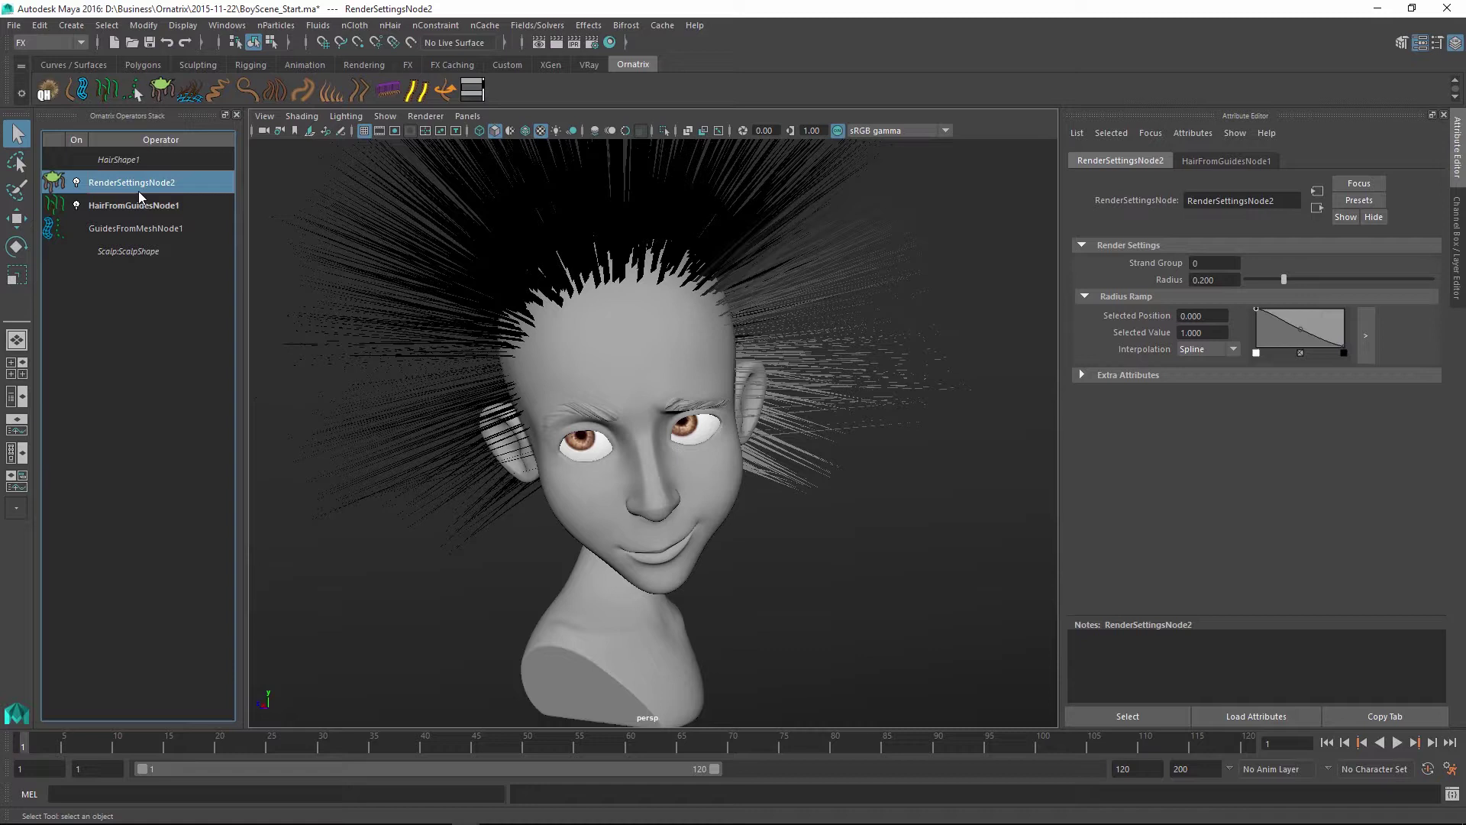
pyautogui.press('Delete')
pyautogui.click(153, 185)
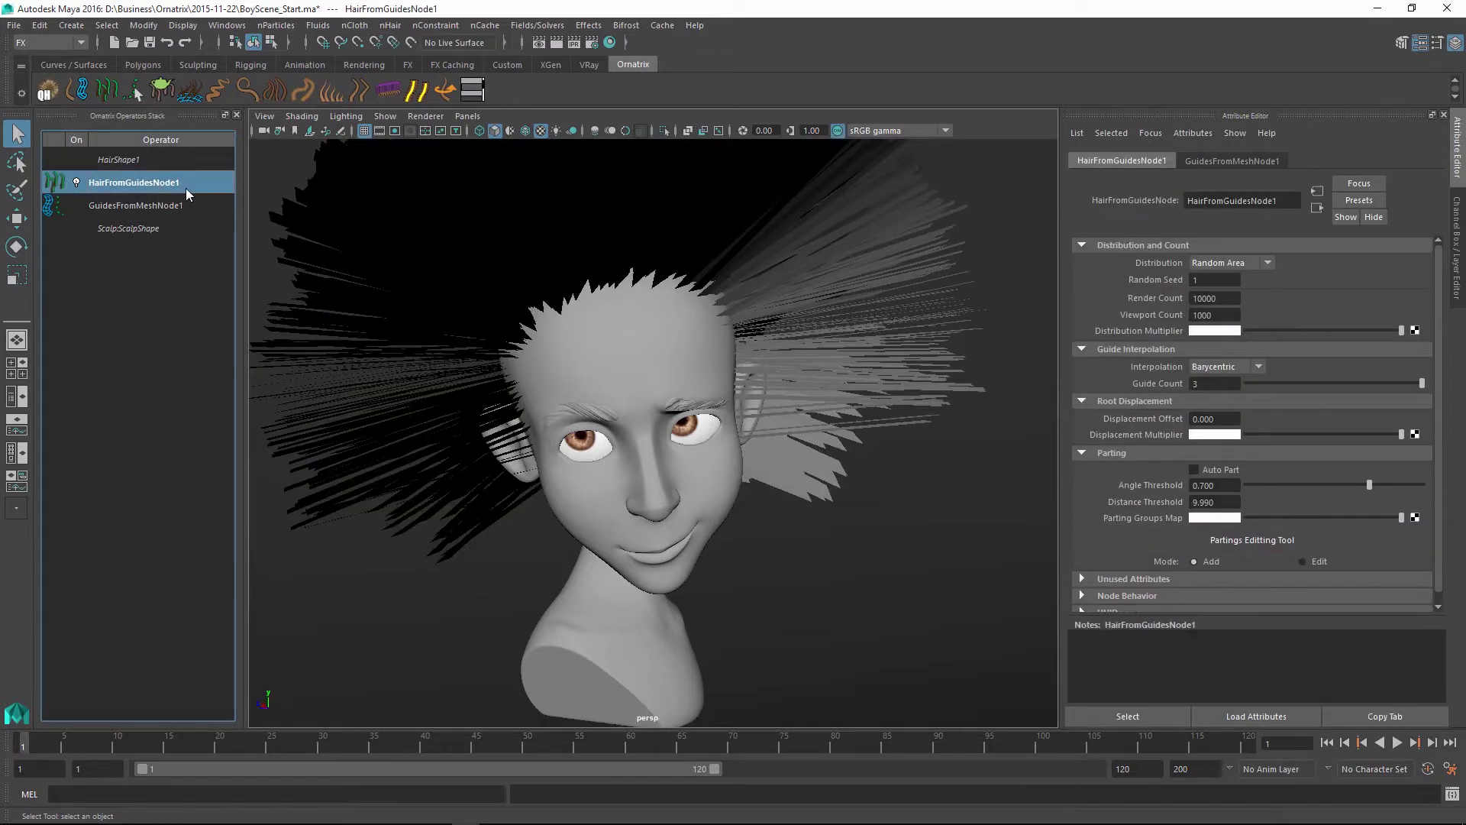
pyautogui.press('Delete')
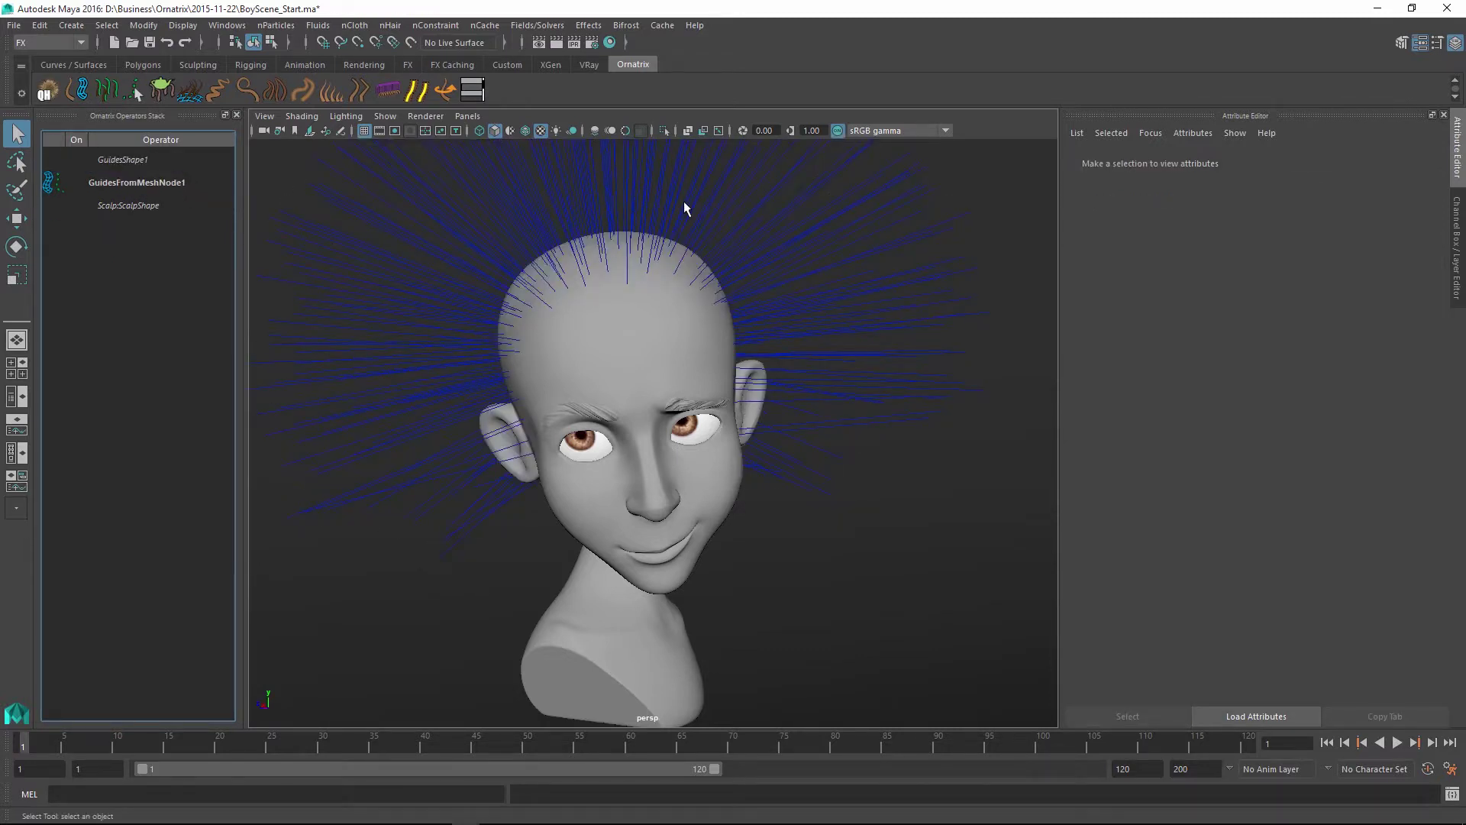
# Set GuidesFromMeshNode1 to length 9.430, 15 points, randomness 0 and 251 guides
pyautogui.click(762, 253)
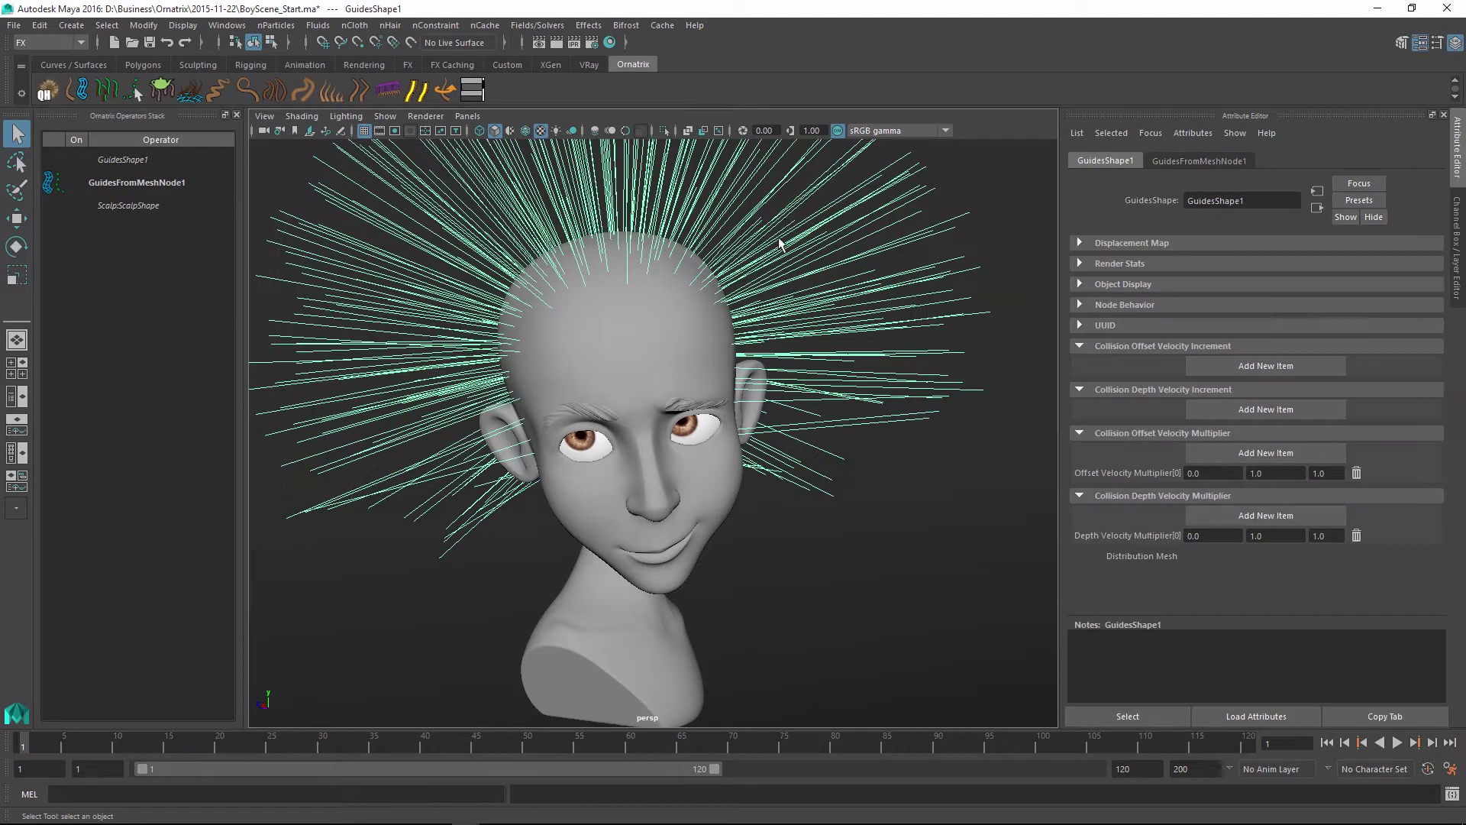
pyautogui.click(163, 185)
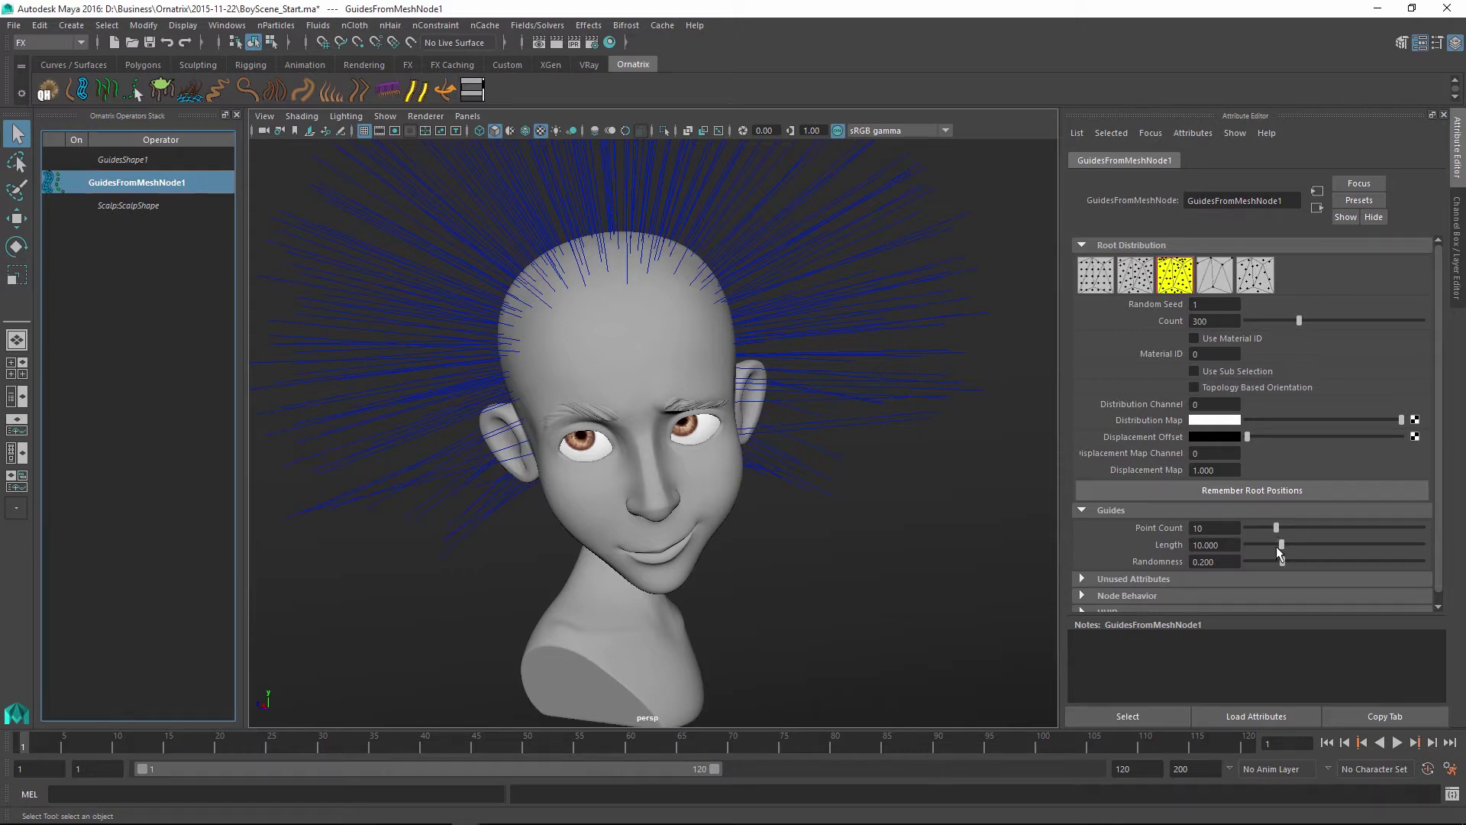
pyautogui.moveTo(1303, 544); pyautogui.dragTo(1280, 544)
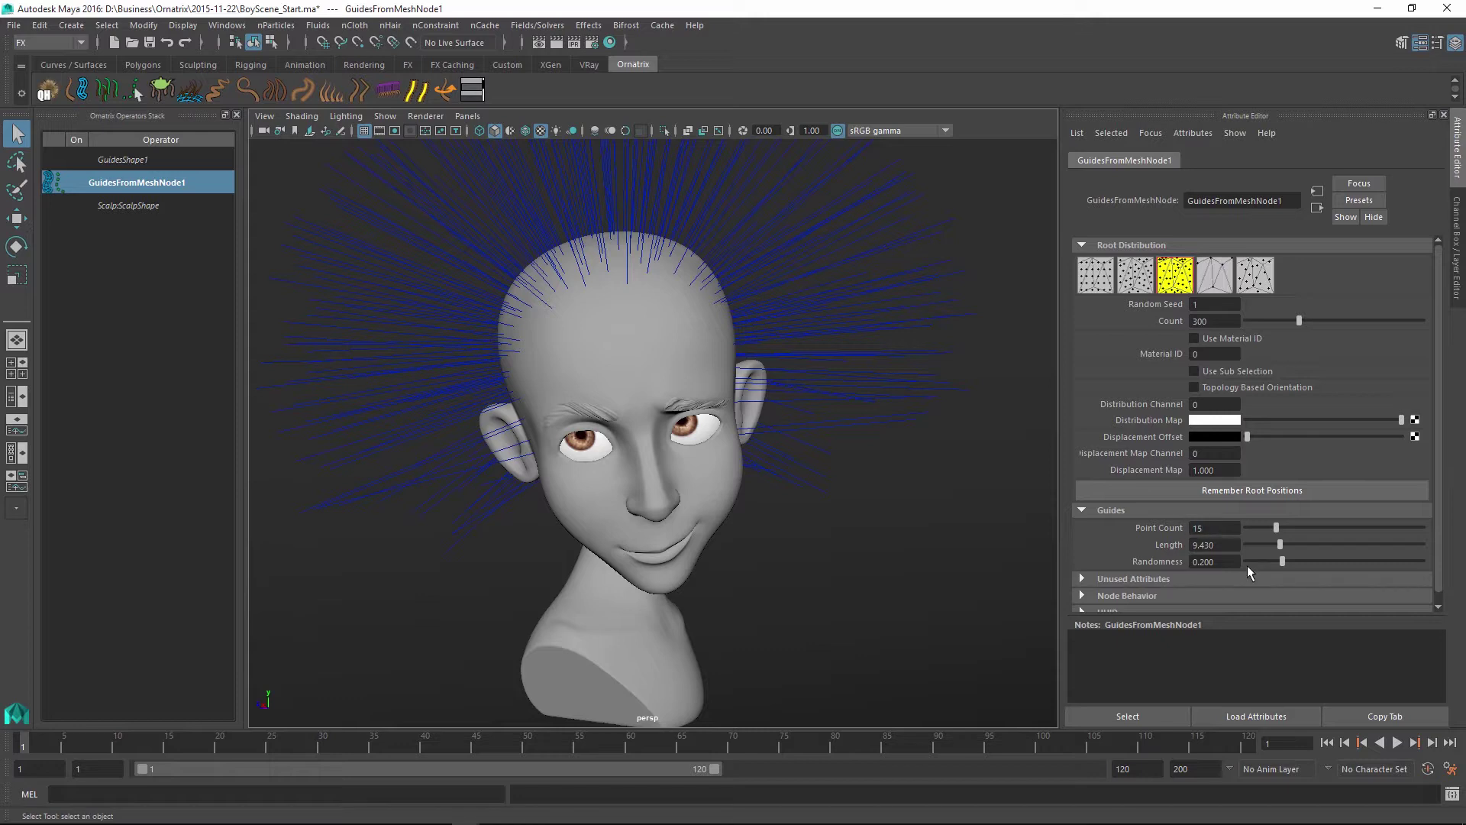
pyautogui.moveTo(1280, 562); pyautogui.dragTo(1257, 562)
pyautogui.keyDown('alt'); pyautogui.moveTo(777, 370); pyautogui.dragTo(1054, 360); pyautogui.keyUp('alt')
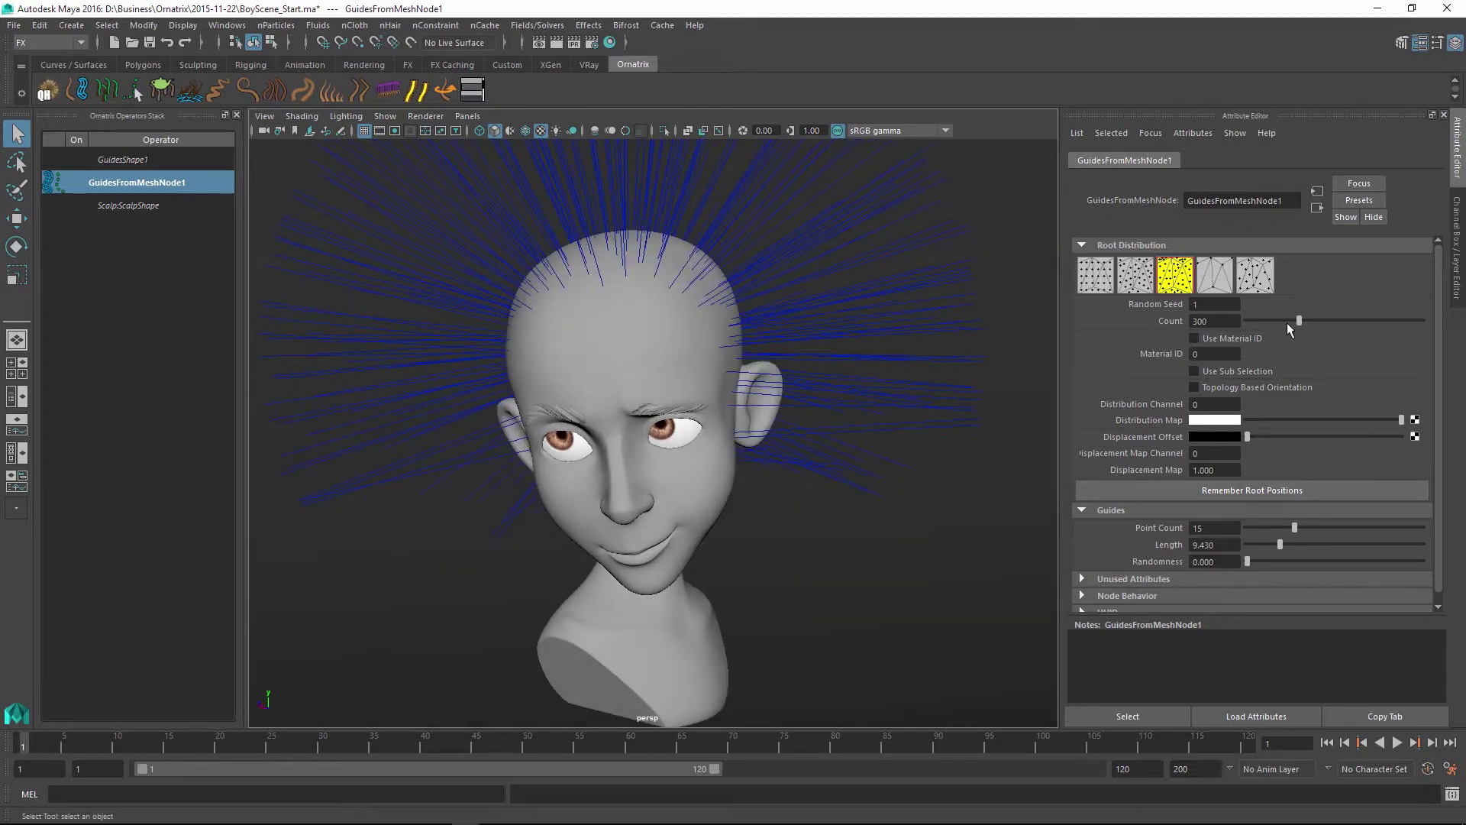
pyautogui.moveTo(1302, 322); pyautogui.dragTo(1292, 322)
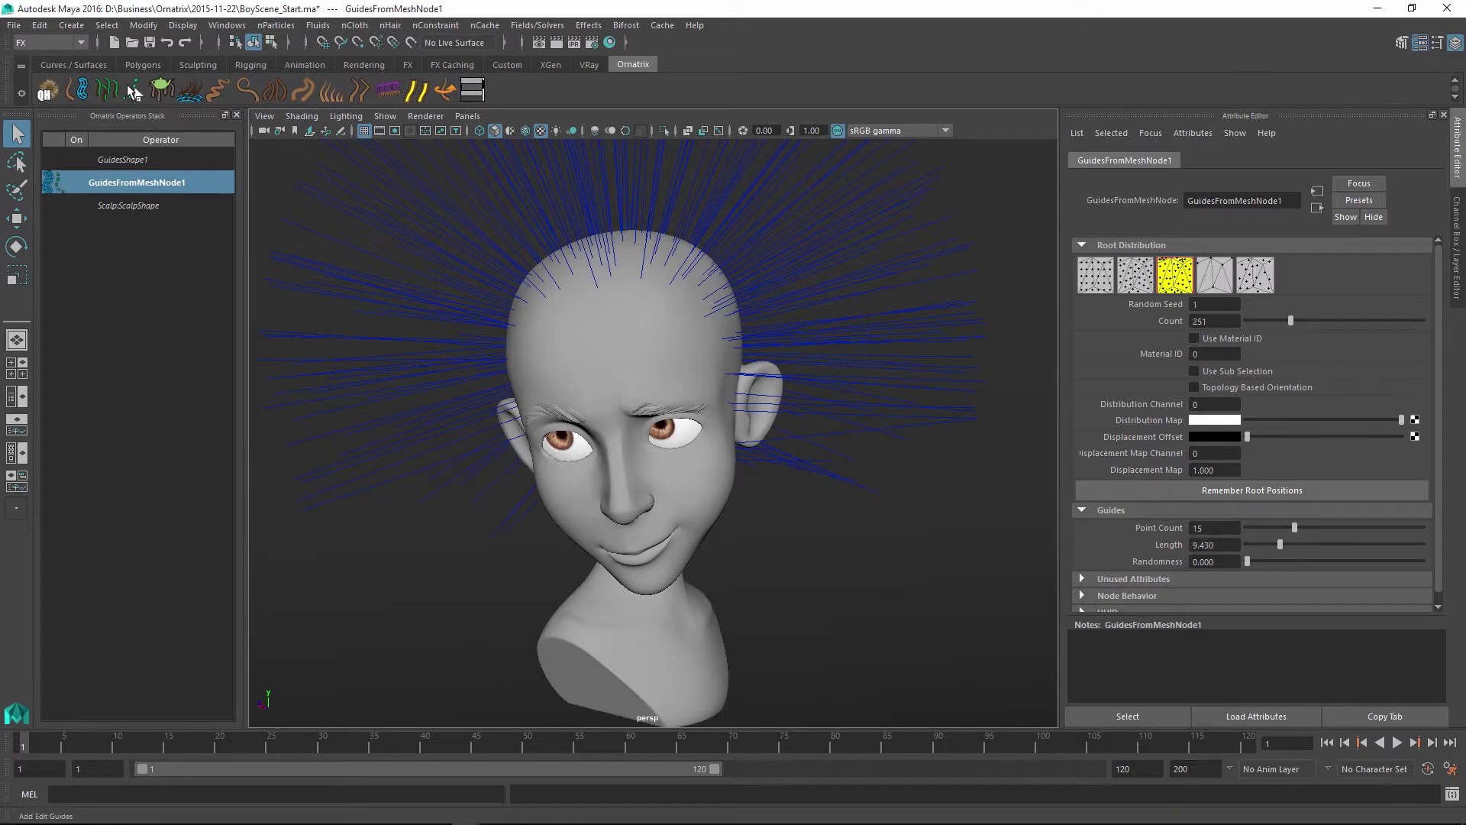
# Add Edit Guides and Length operators to the guide stack, reselecting EditGuidesShape1
pyautogui.click(131, 90)
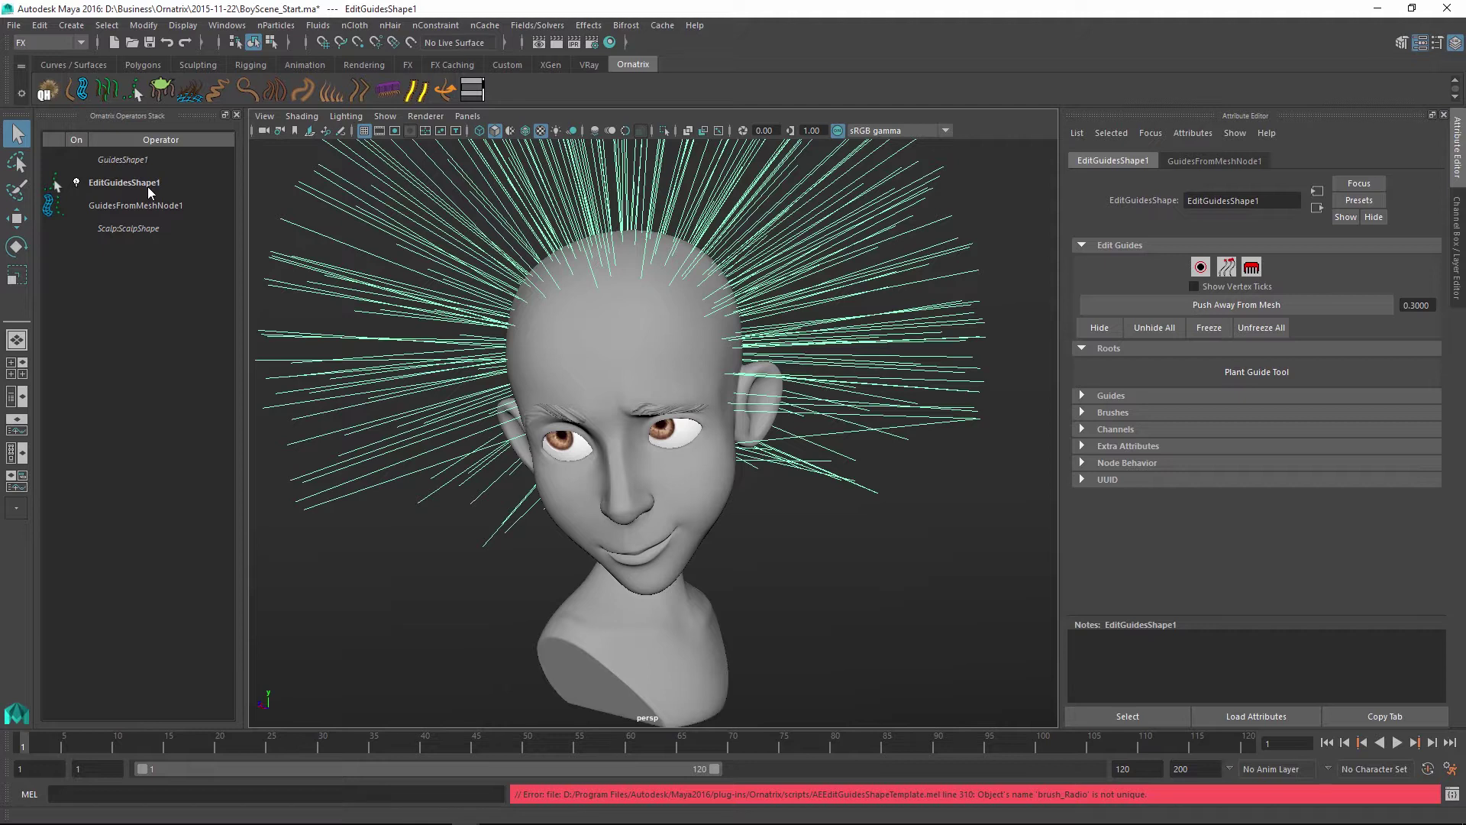
pyautogui.click(148, 186)
pyautogui.click(337, 95)
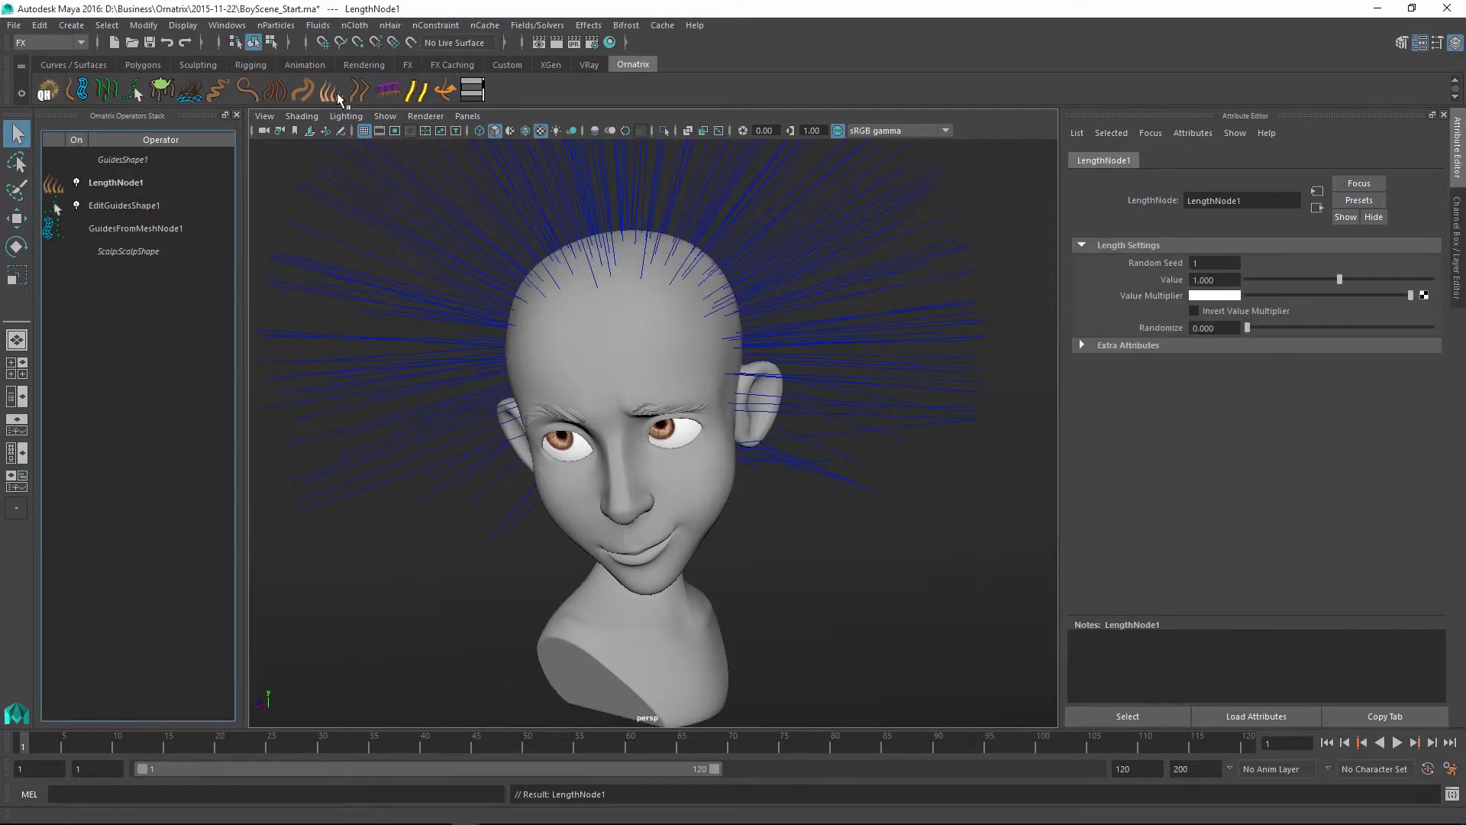
pyautogui.click(150, 206)
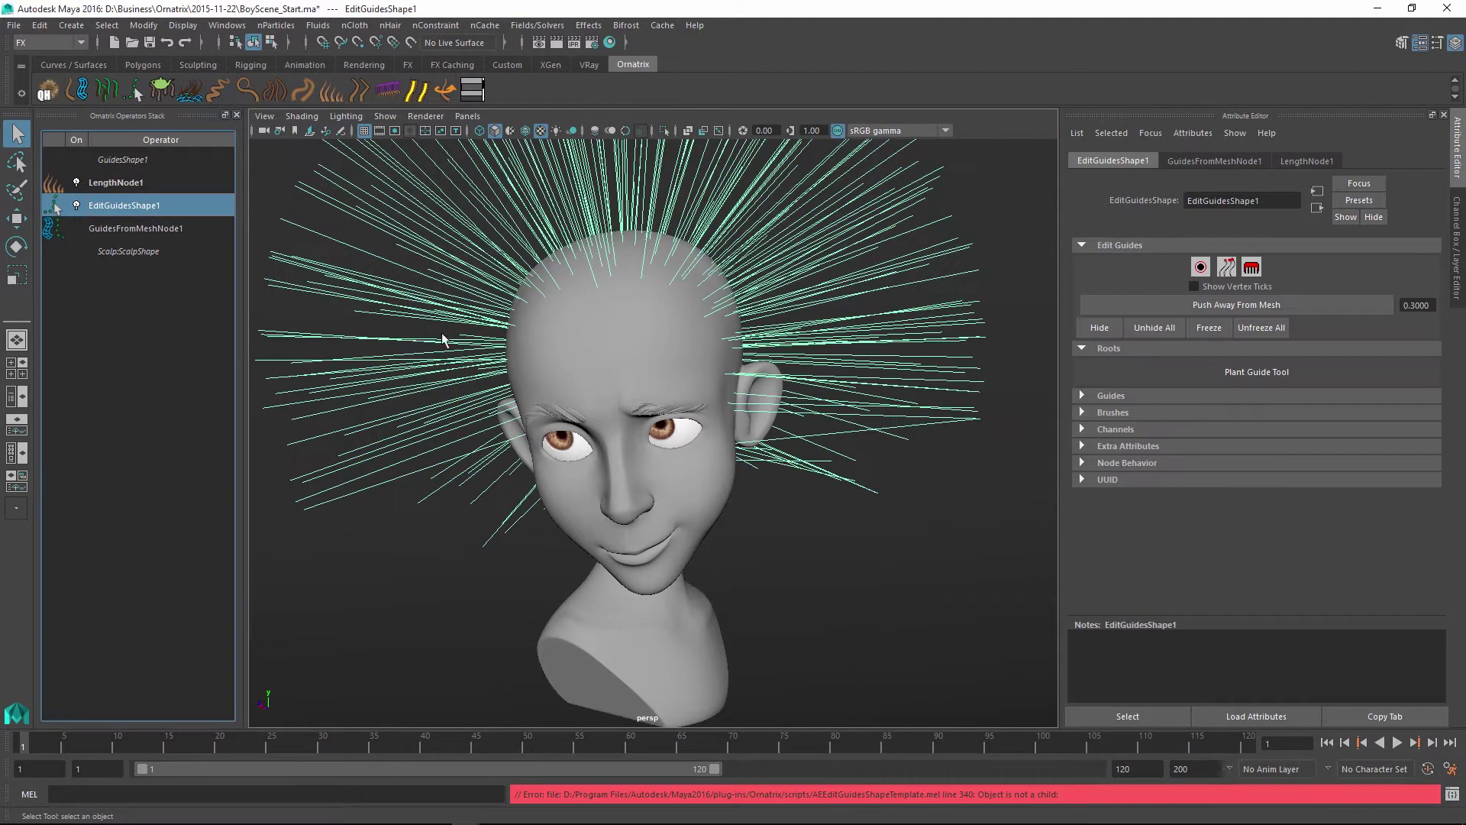
# Trim the guides on the head's right side and back with the Cut brush
pyautogui.click(1251, 267)
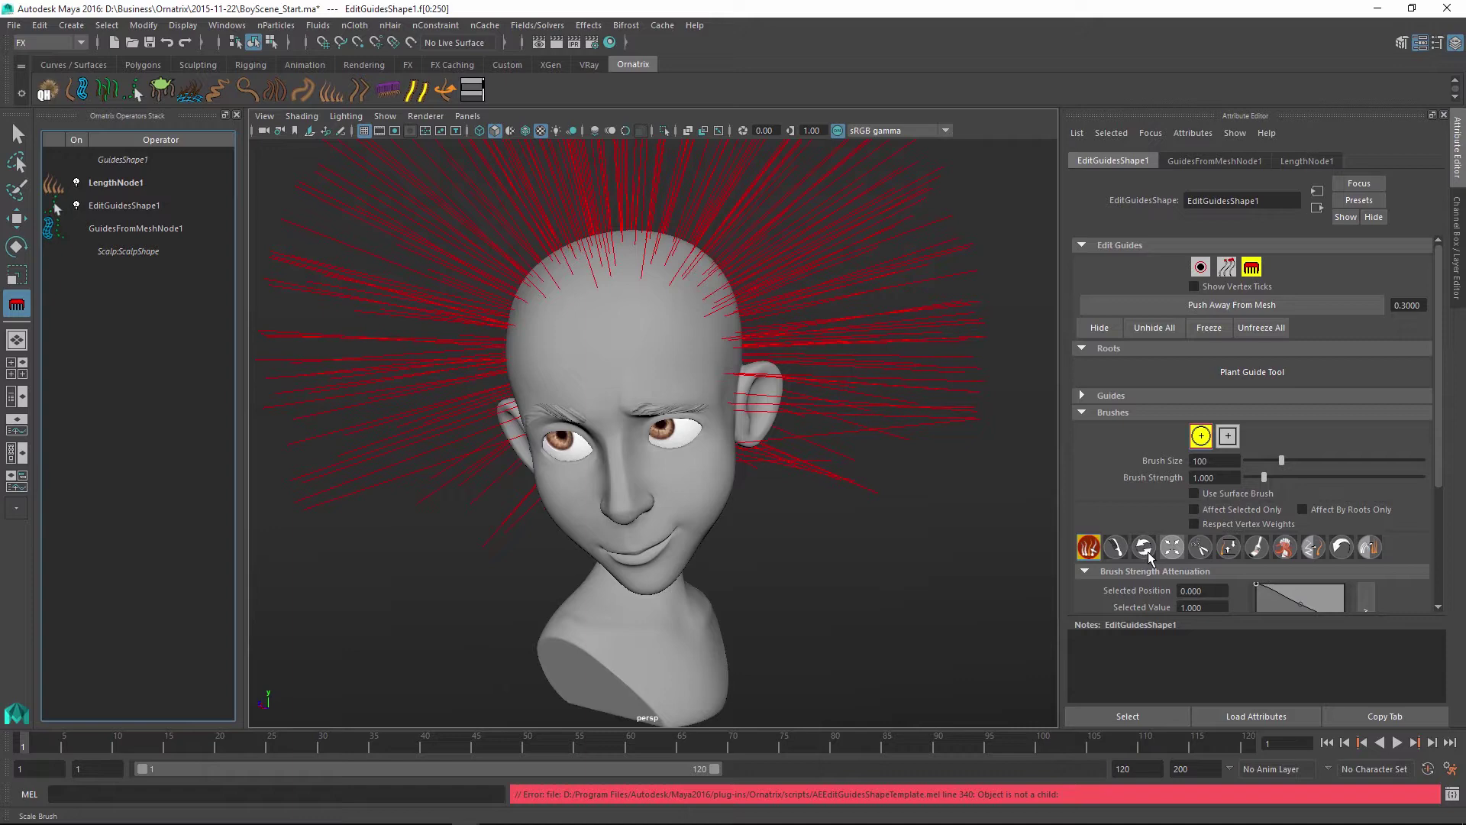
pyautogui.click(1200, 547)
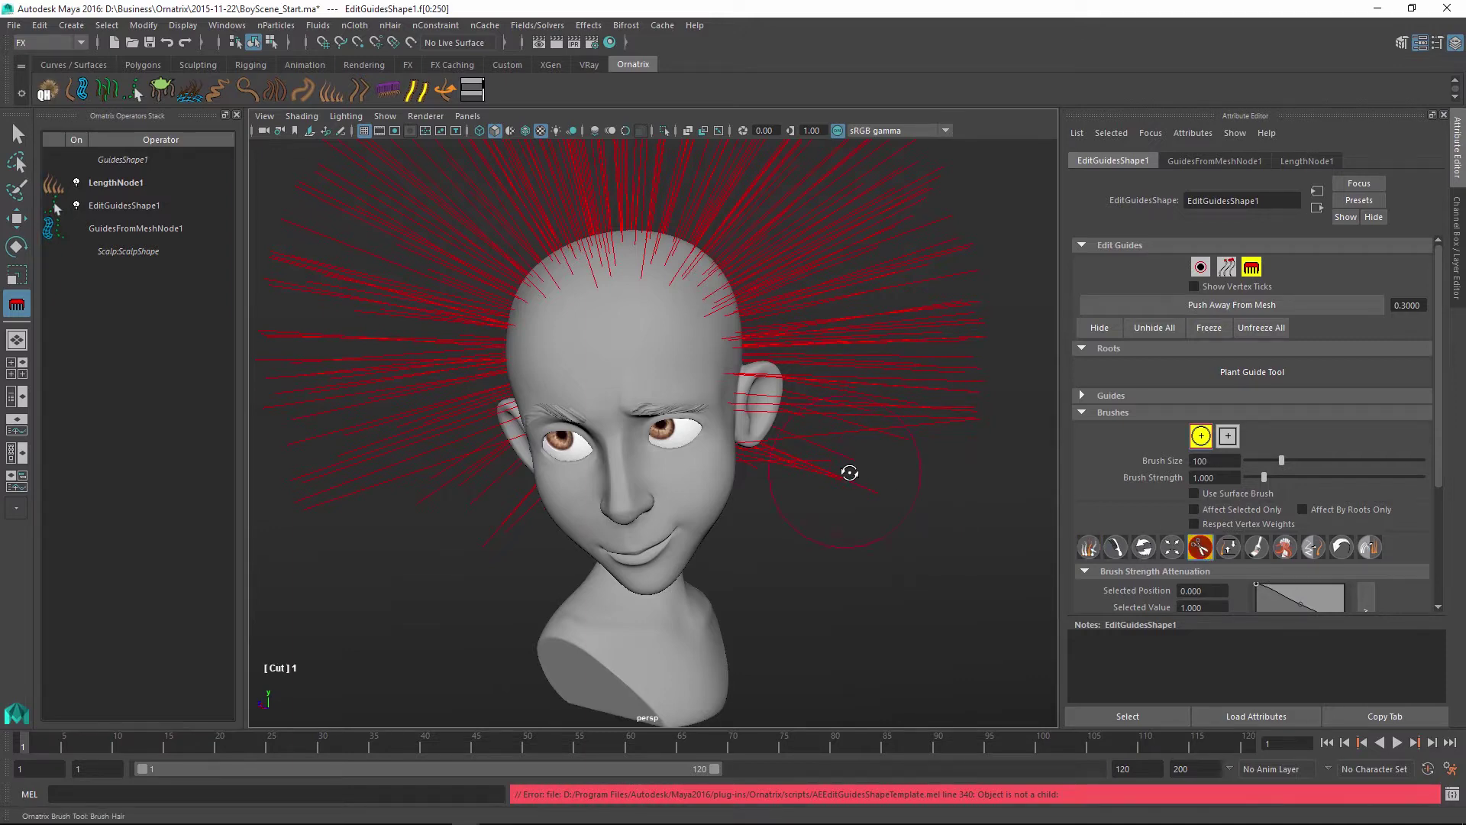
pyautogui.keyDown('alt'); pyautogui.moveTo(849, 473); pyautogui.dragTo(878, 478); pyautogui.keyUp('alt')
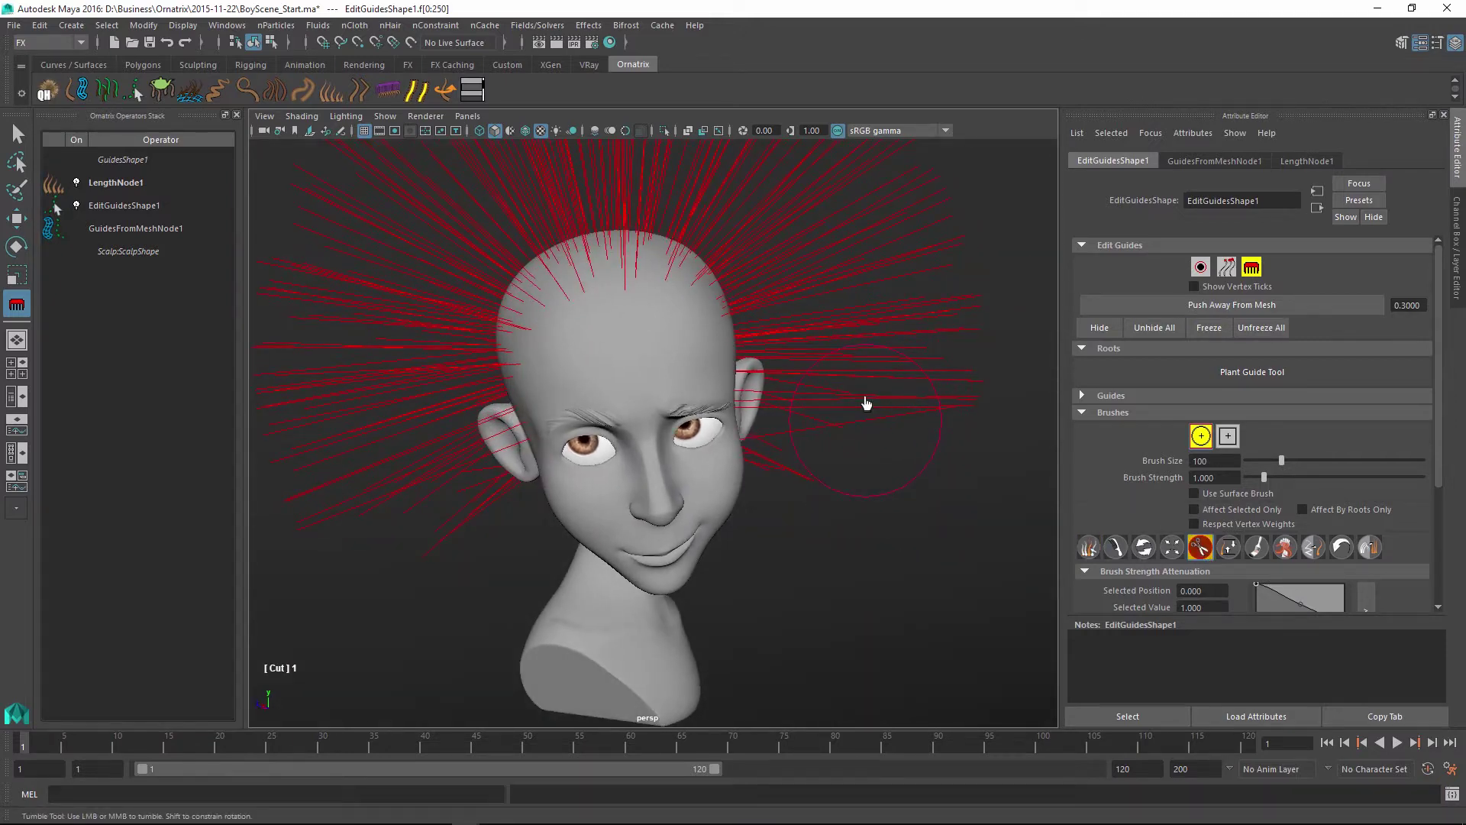
pyautogui.moveTo(875, 359); pyautogui.dragTo(880, 210)
pyautogui.keyDown('alt'); pyautogui.moveTo(698, 491); pyautogui.dragTo(588, 521); pyautogui.keyUp('alt')
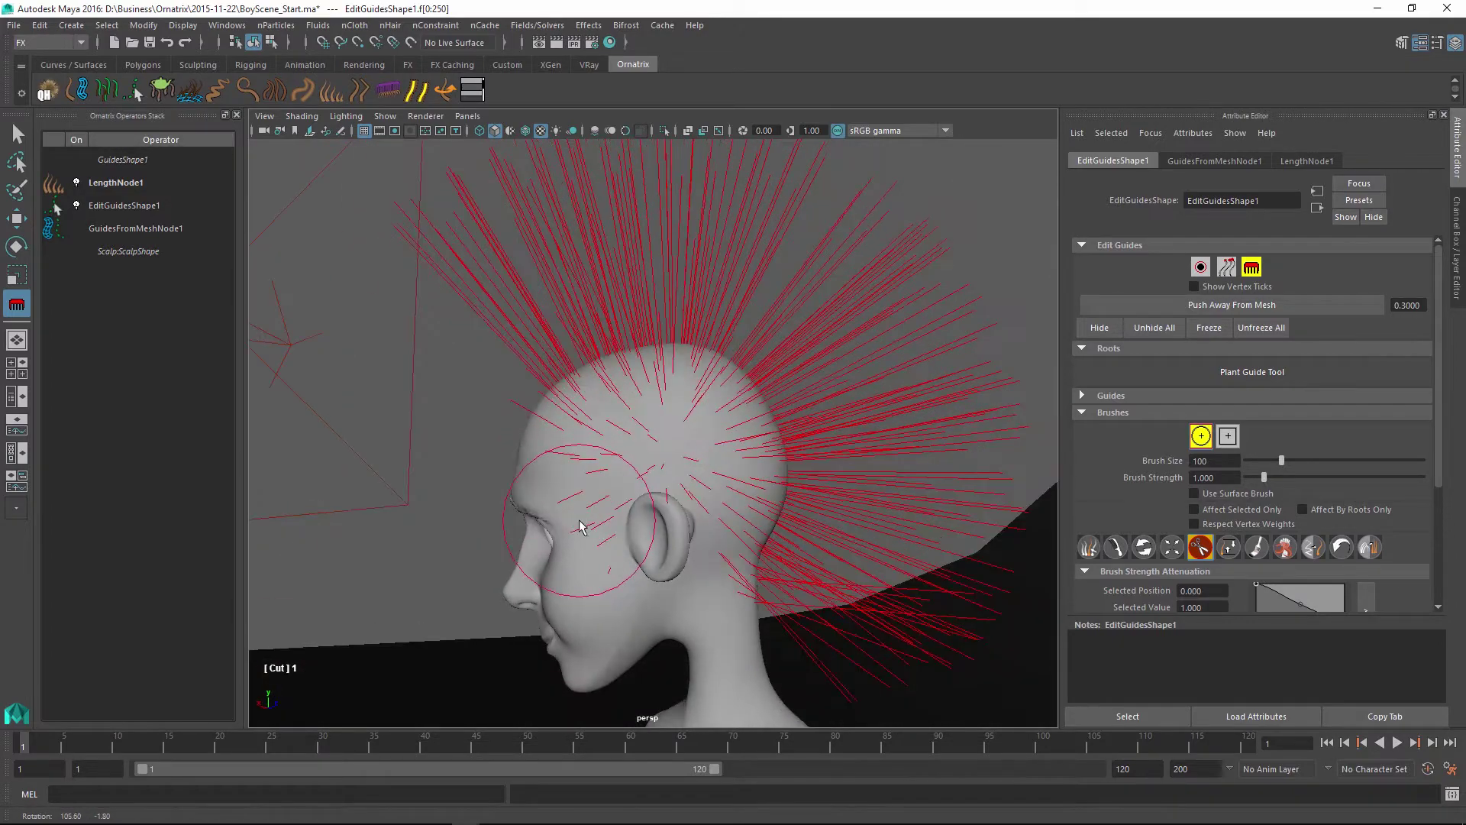
pyautogui.moveTo(588, 521)
pyautogui.keyDown('alt'); pyautogui.mouseDown(button='middle')
pyautogui.moveTo(596, 488)
pyautogui.moveTo(550, 459)
pyautogui.mouseUp(button='middle'); pyautogui.keyUp('alt')
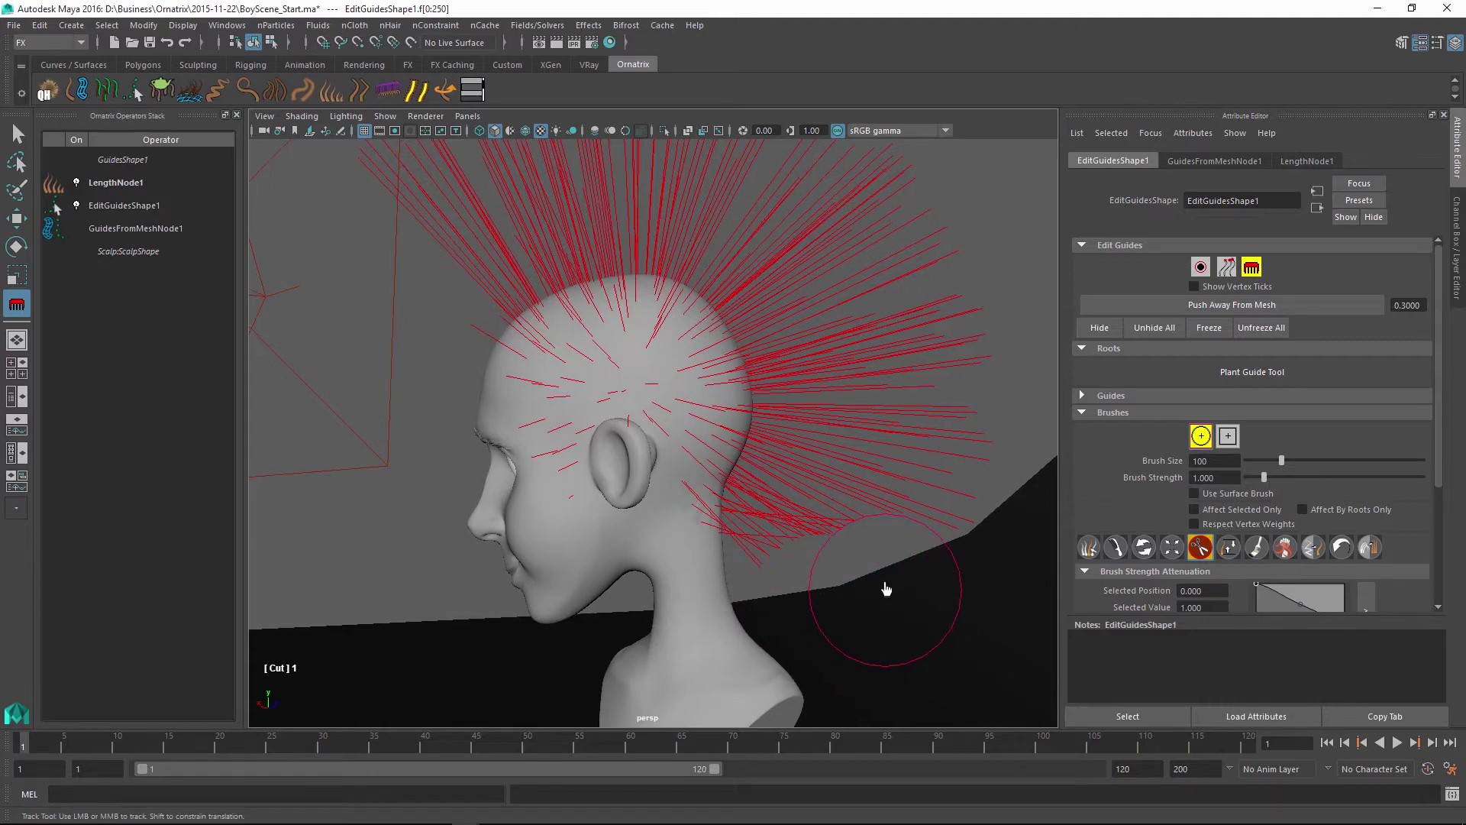
pyautogui.moveTo(925, 541); pyautogui.dragTo(1029, 391)
pyautogui.keyDown('alt'); pyautogui.moveTo(596, 397); pyautogui.dragTo(642, 519, button='middle'); pyautogui.keyUp('alt')
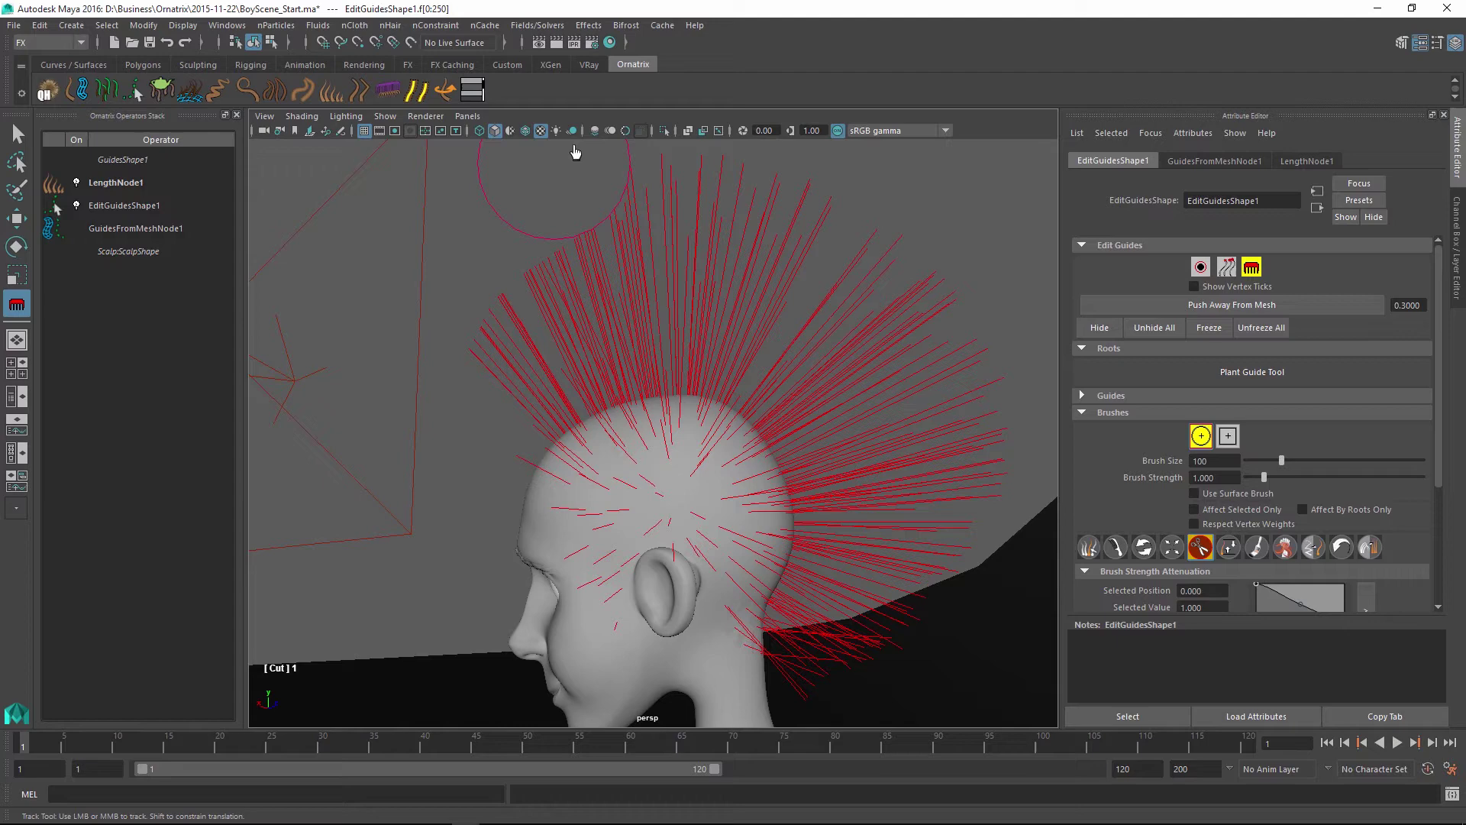
pyautogui.keyDown('alt'); pyautogui.moveTo(733, 196); pyautogui.dragTo(844, 611); pyautogui.keyUp('alt')
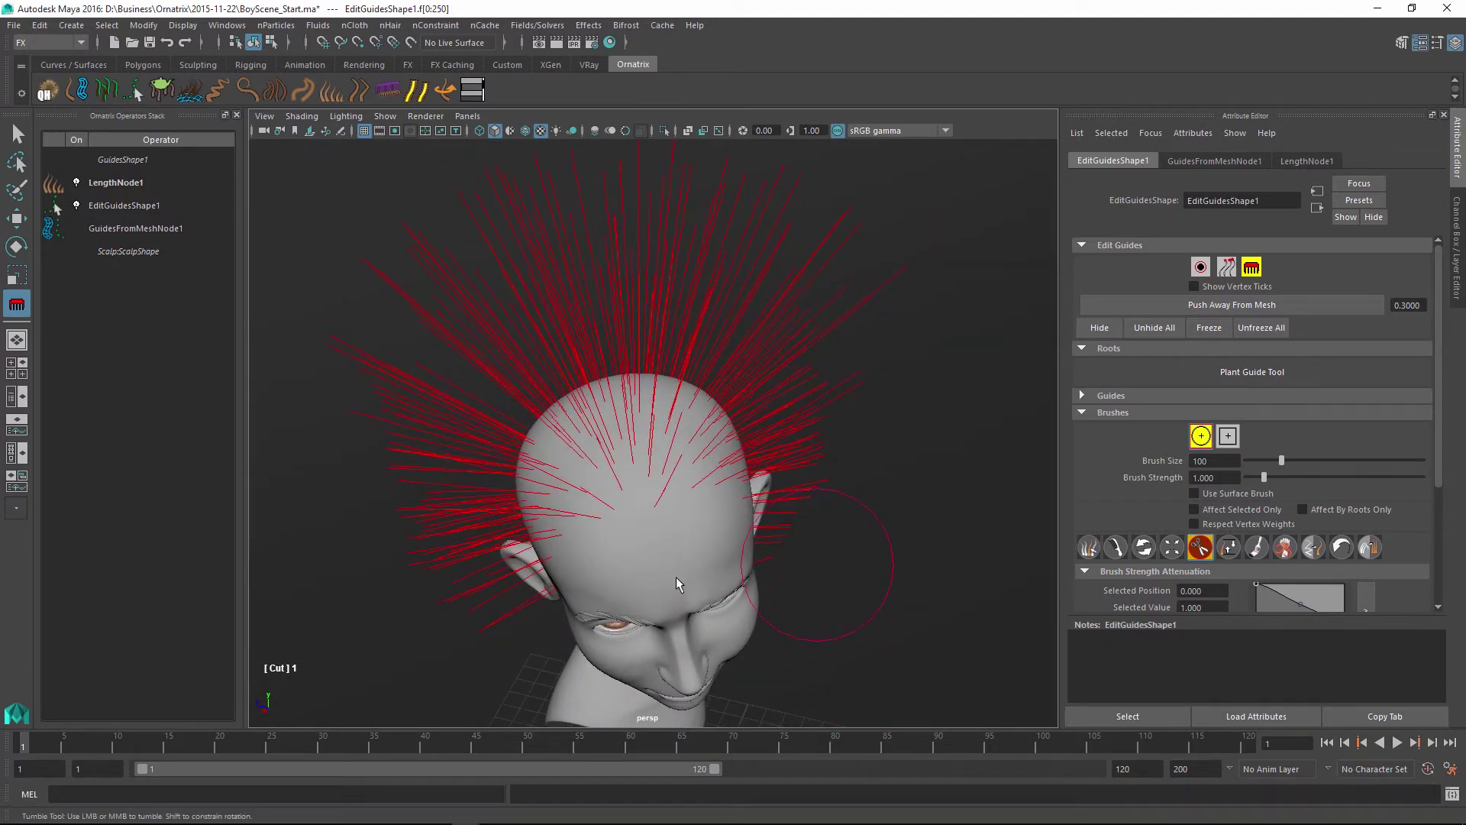
# Select the spiky guide tips from above and pull them back and down
pyautogui.press('F10')
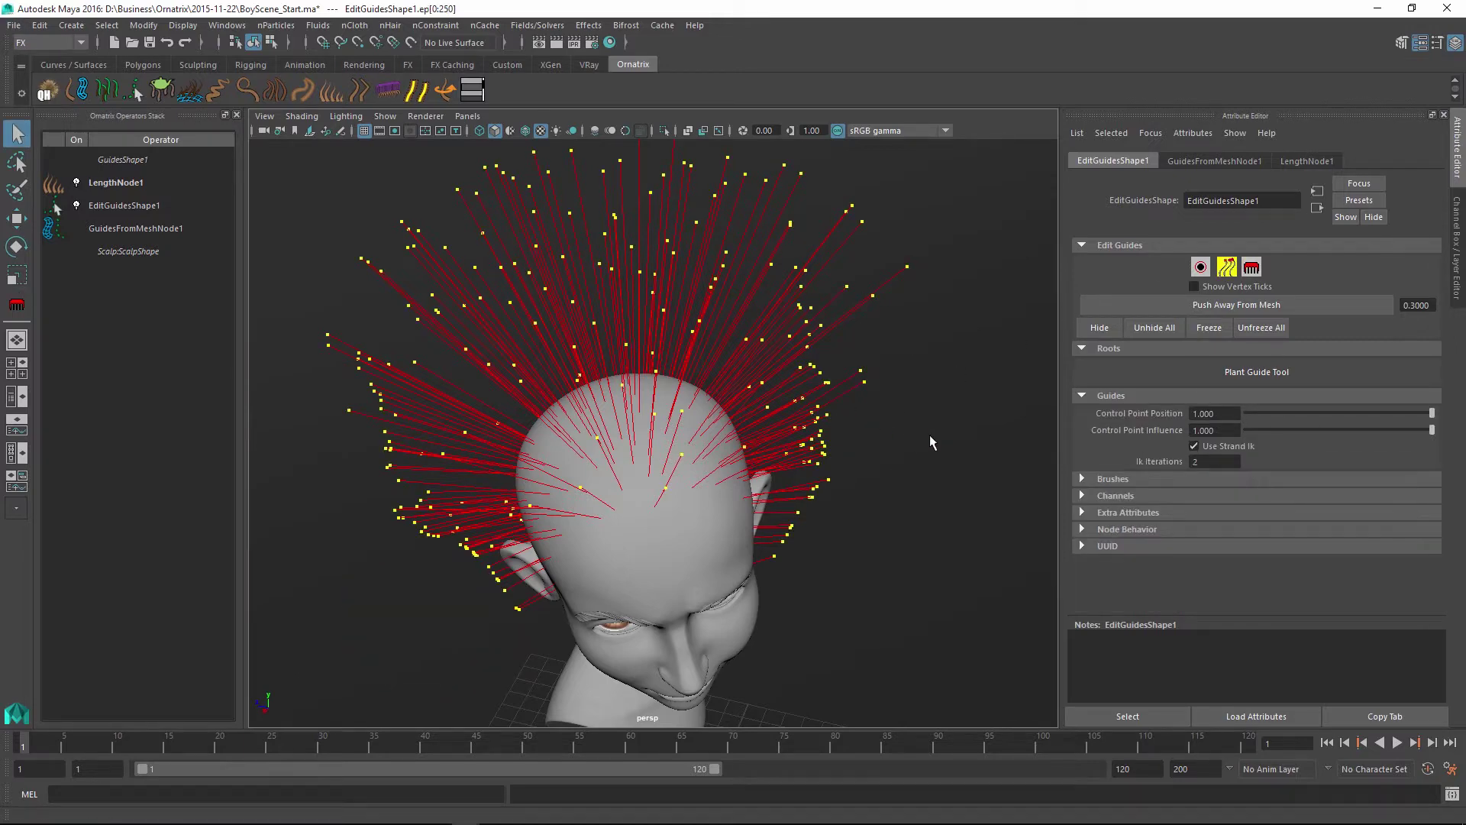
pyautogui.keyDown('alt'); pyautogui.moveTo(894, 415); pyautogui.dragTo(511, 422); pyautogui.keyUp('alt')
pyautogui.moveTo(284, 190); pyautogui.dragTo(1010, 681)
pyautogui.keyDown('alt'); pyautogui.moveTo(656, 195); pyautogui.dragTo(733, 428); pyautogui.keyUp('alt')
pyautogui.press('w')
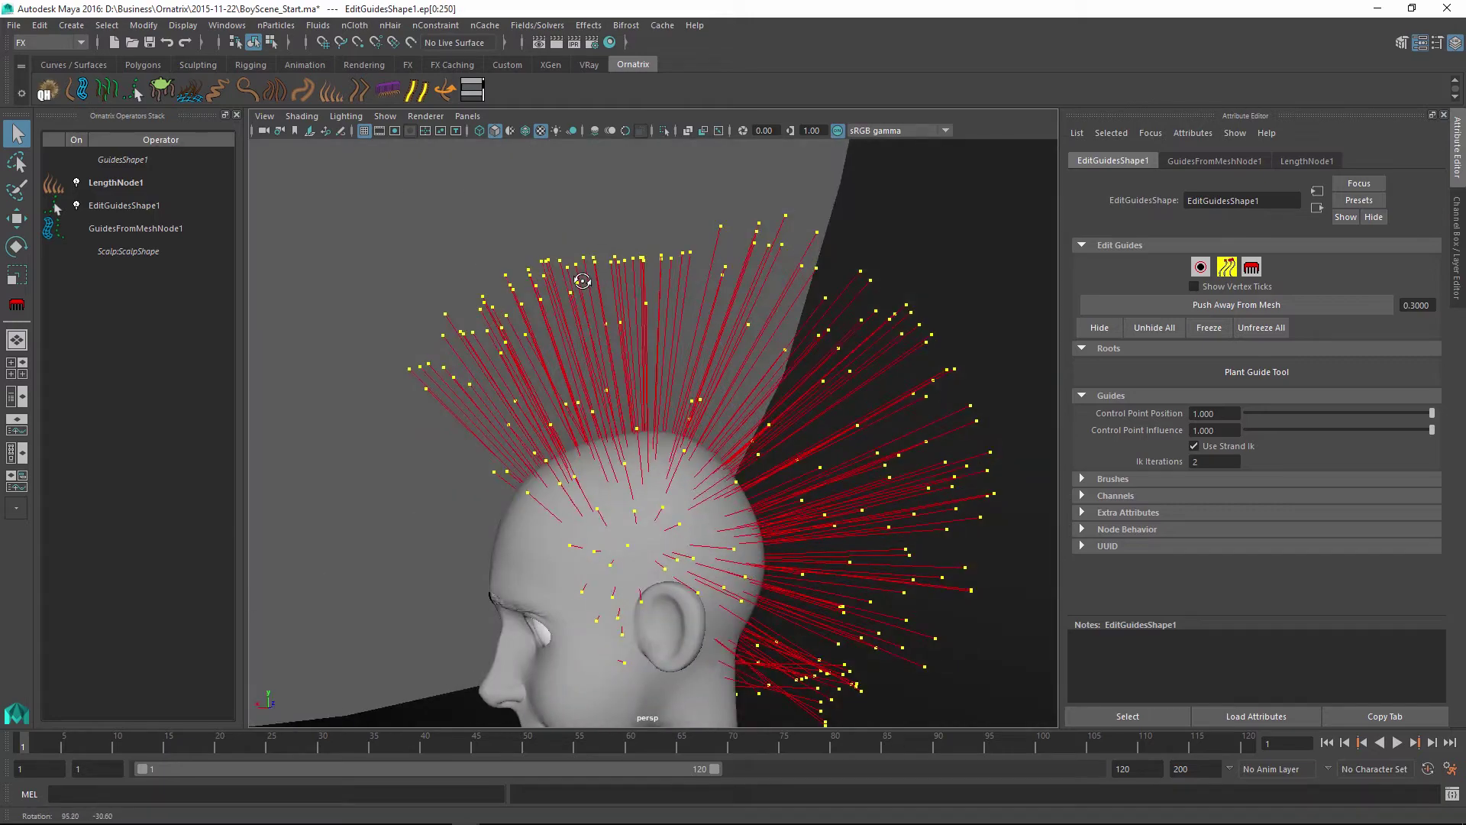
pyautogui.moveTo(763, 428); pyautogui.dragTo(878, 690, button='middle')
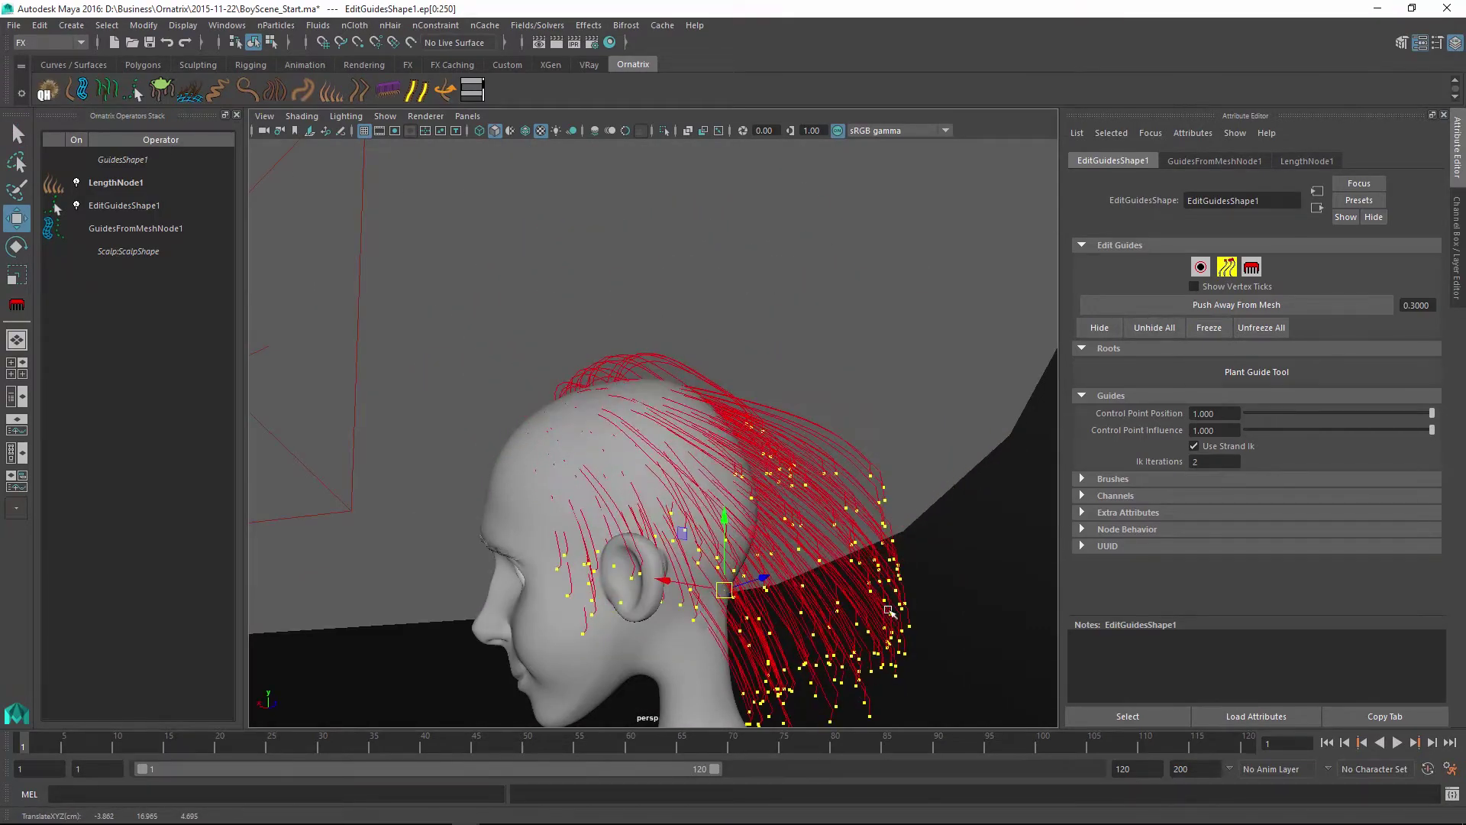
# Move the back, left-ear and right-side guide tips down onto the back of the head
pyautogui.keyDown('alt'); pyautogui.moveTo(892, 612); pyautogui.dragTo(871, 477); pyautogui.keyUp('alt')
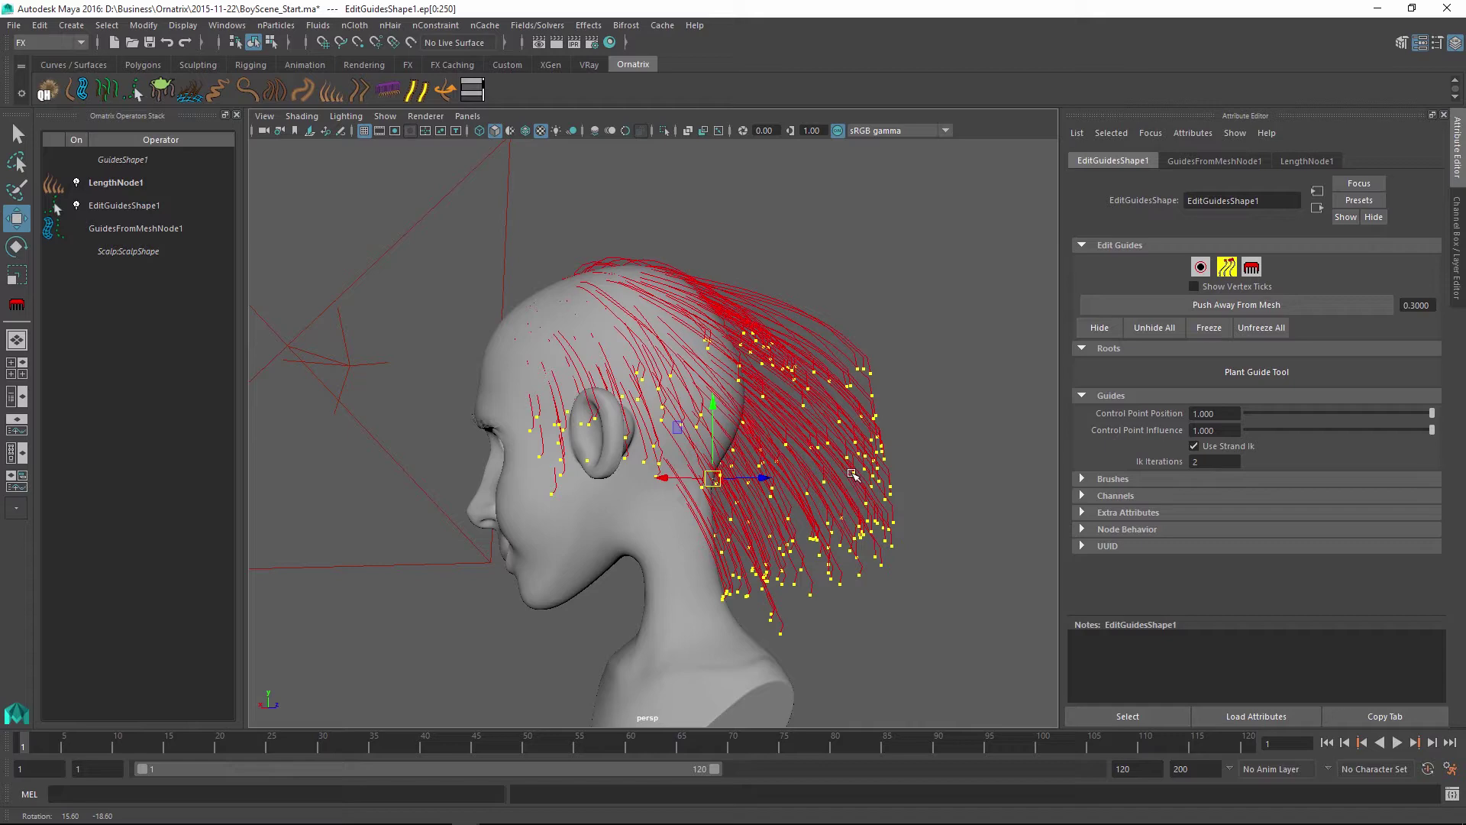
pyautogui.moveTo(950, 370); pyautogui.dragTo(735, 657)
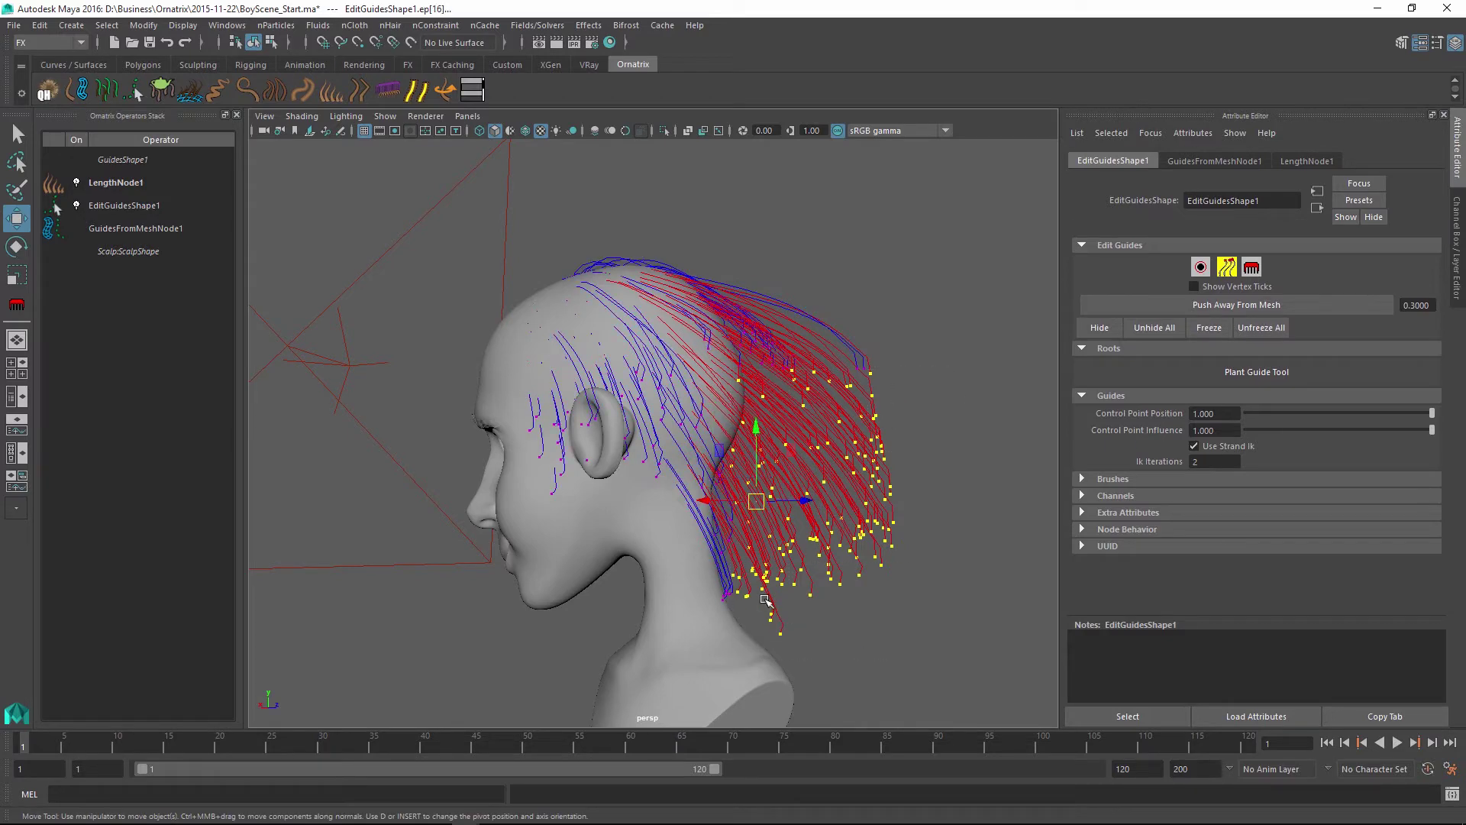
pyautogui.moveTo(763, 506); pyautogui.dragTo(707, 548)
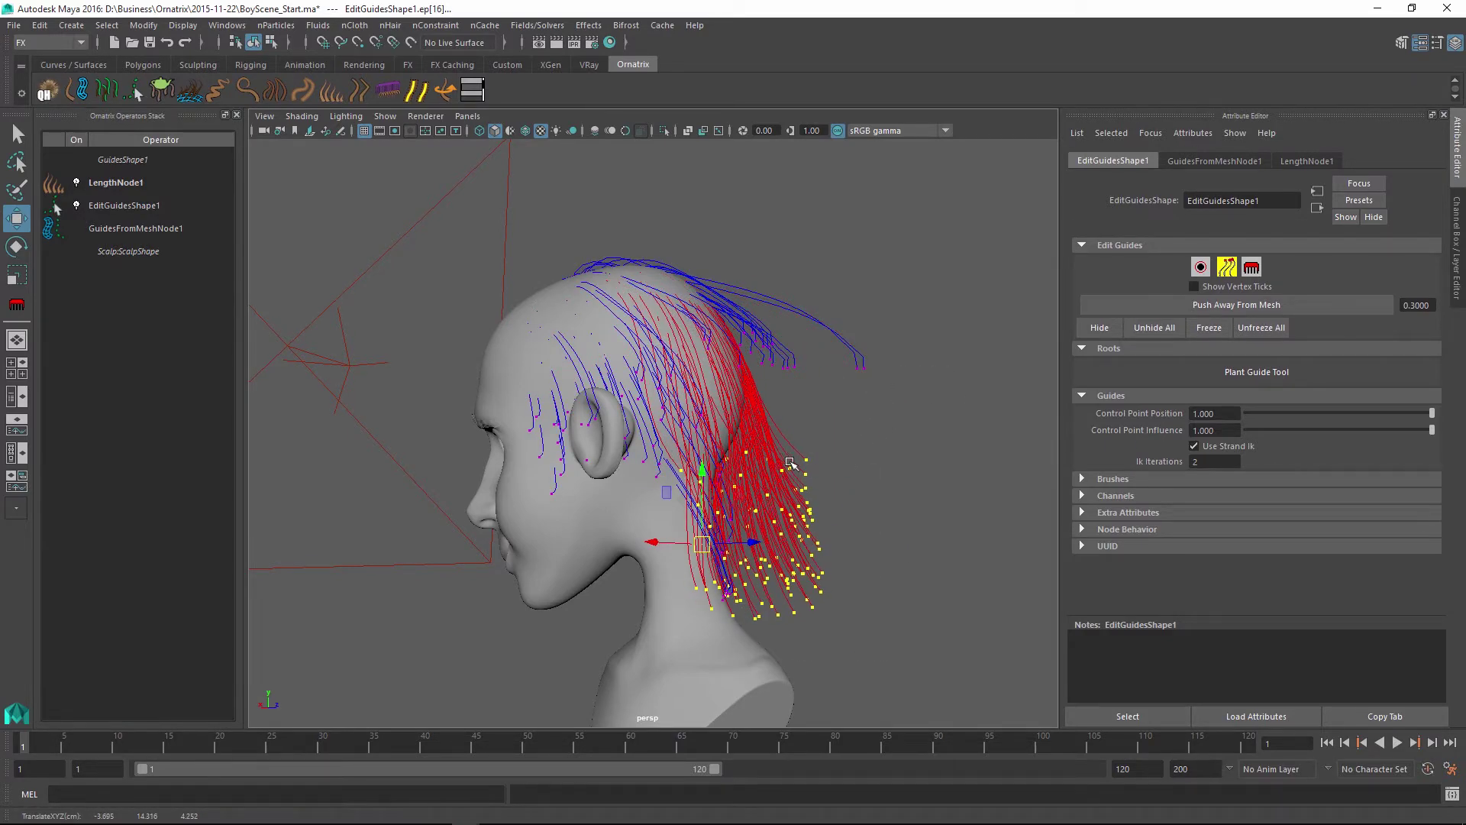
pyautogui.moveTo(909, 298); pyautogui.dragTo(687, 453)
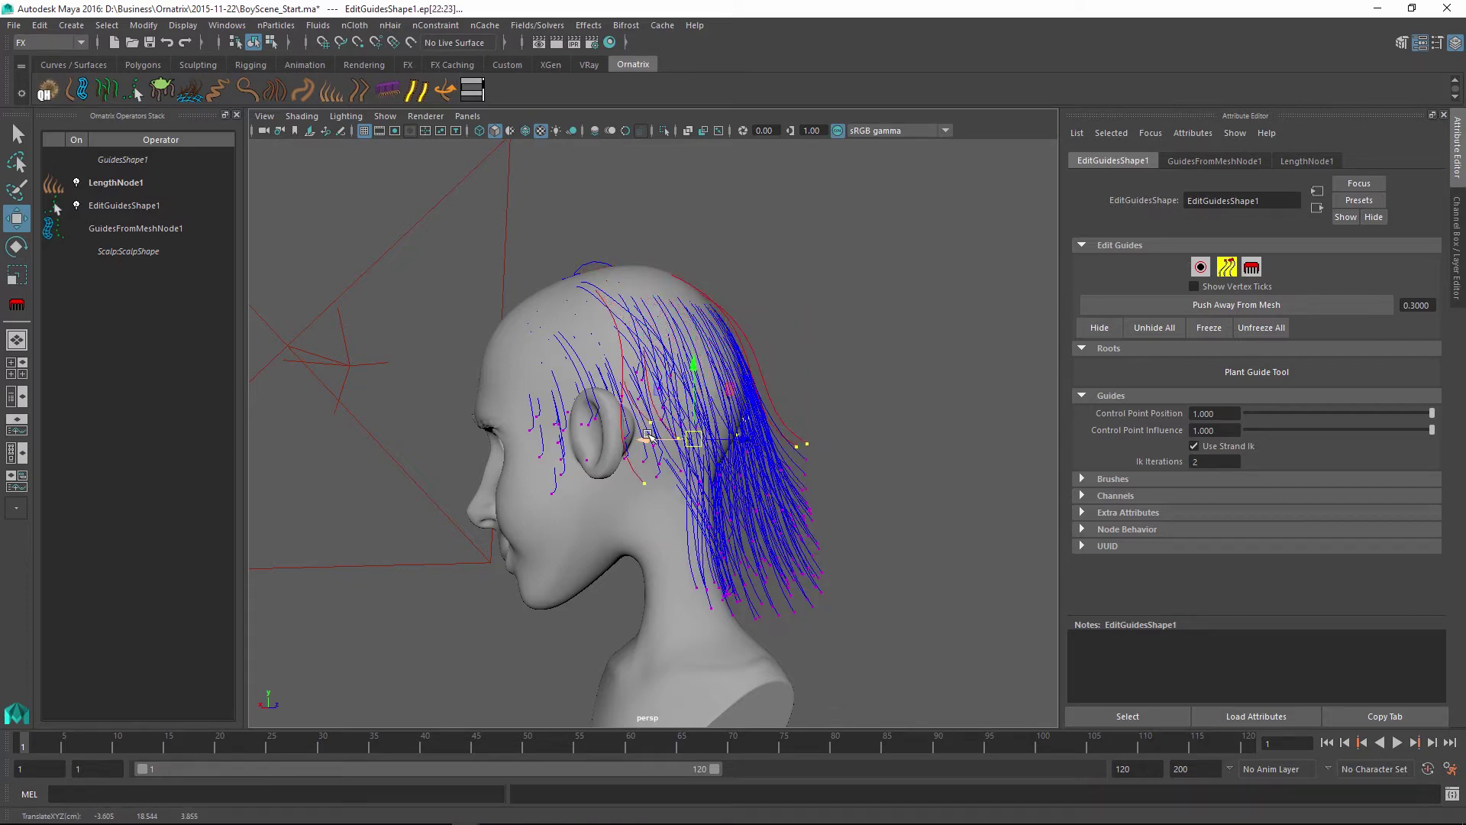
pyautogui.keyDown('alt'); pyautogui.moveTo(785, 460); pyautogui.dragTo(689, 416); pyautogui.keyUp('alt')
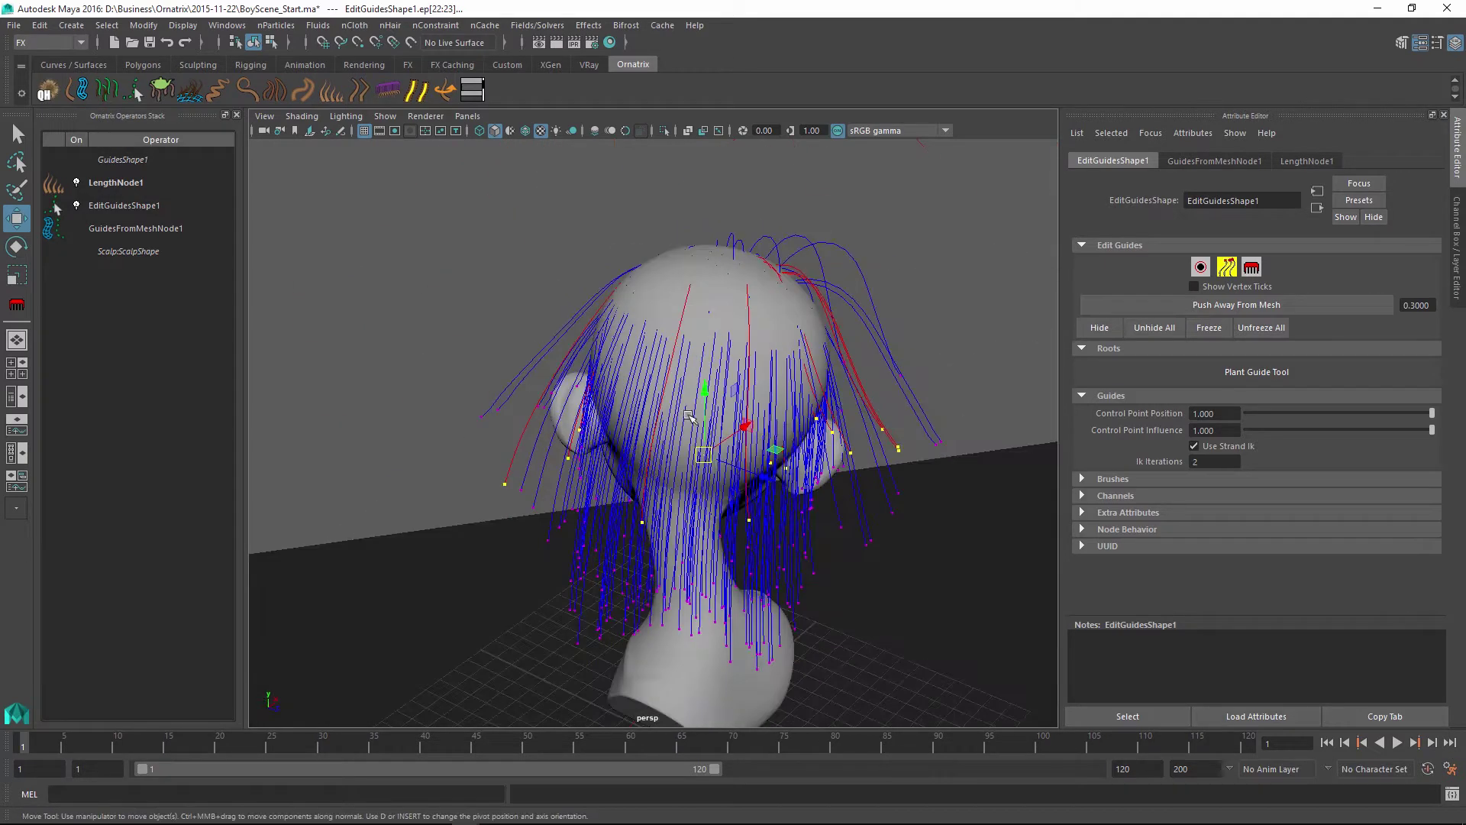
pyautogui.keyDown('alt'); pyautogui.moveTo(498, 370); pyautogui.dragTo(561, 538); pyautogui.keyUp('alt')
pyautogui.moveTo(561, 538); pyautogui.dragTo(927, 406, button='middle')
pyautogui.moveTo(976, 344); pyautogui.dragTo(869, 501)
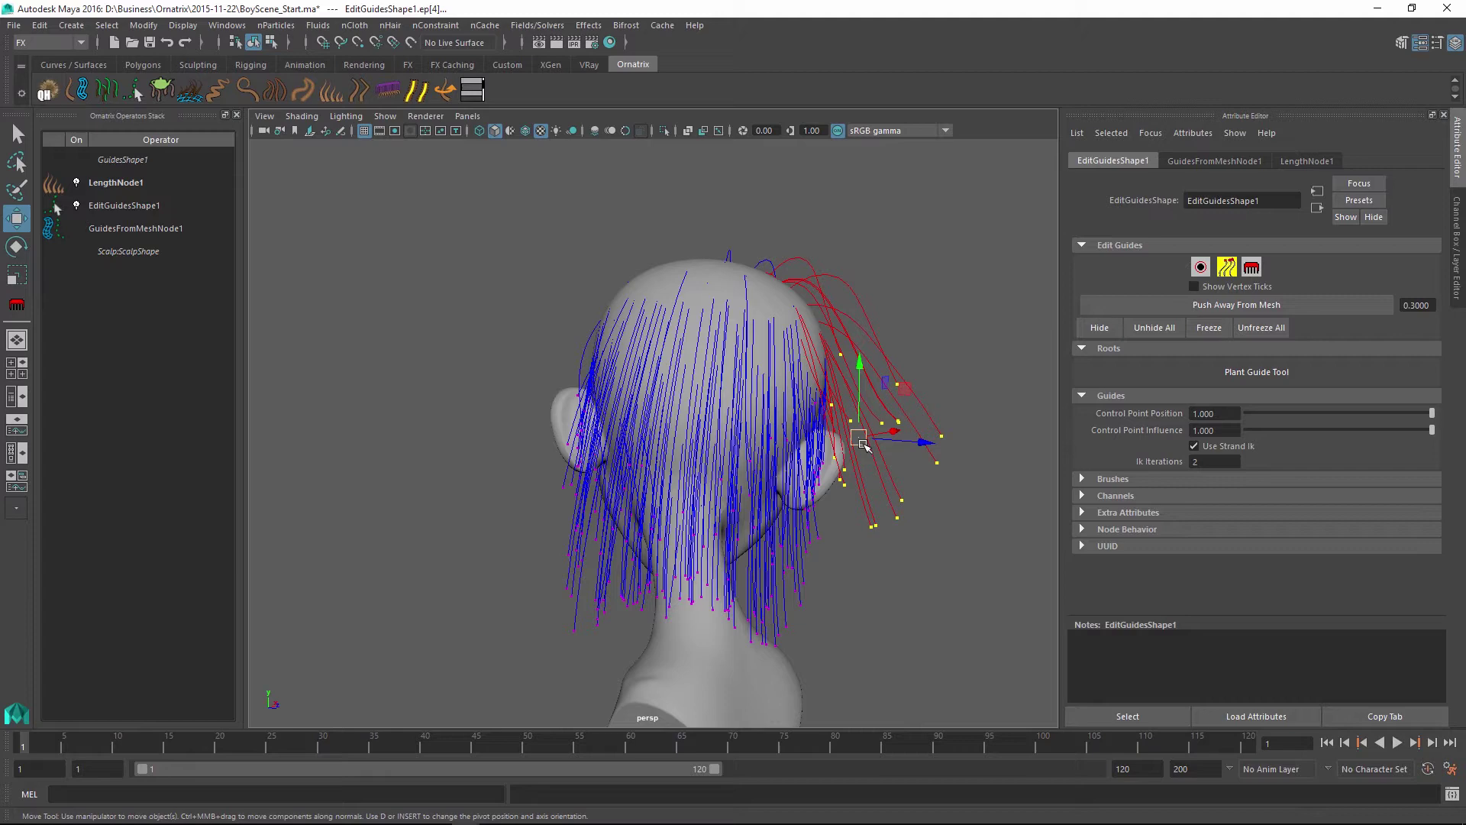
pyautogui.moveTo(863, 443); pyautogui.dragTo(755, 492)
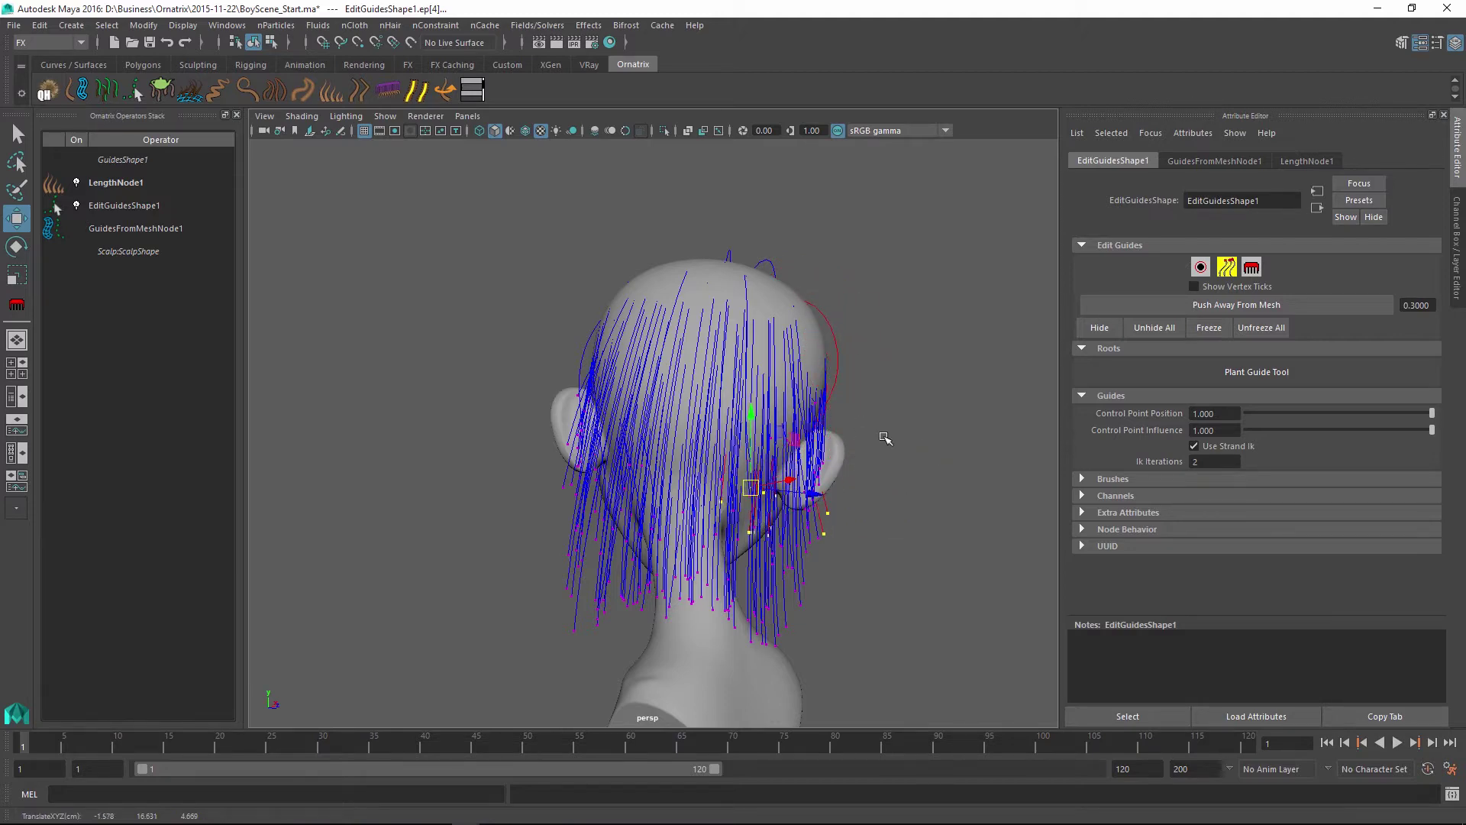
# Push the guides away from the scalp mesh and check them from the front and side
pyautogui.keyDown('alt'); pyautogui.moveTo(885, 438); pyautogui.dragTo(961, 659); pyautogui.keyUp('alt')
pyautogui.click(369, 200)
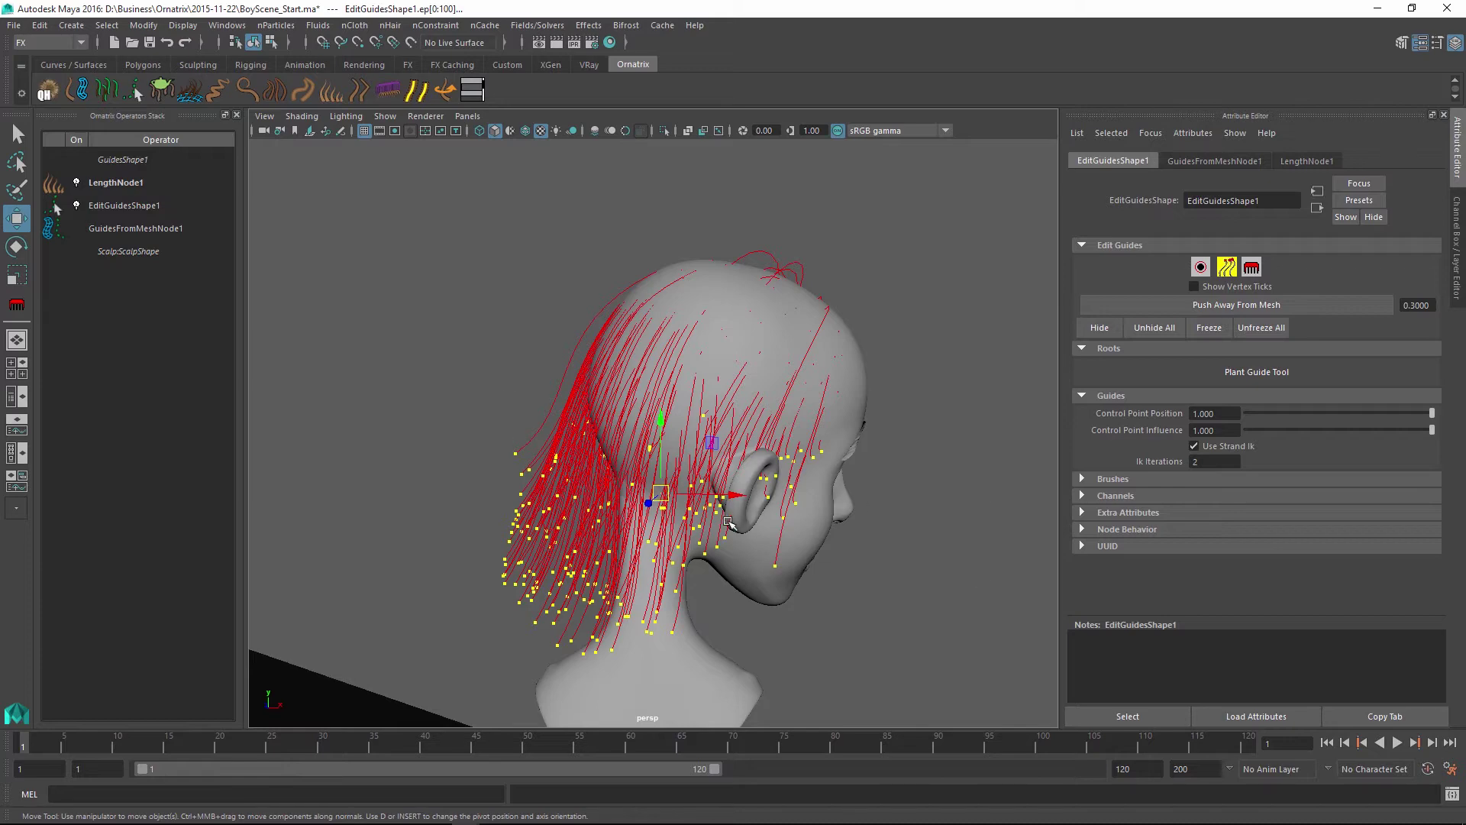
pyautogui.click(1286, 303)
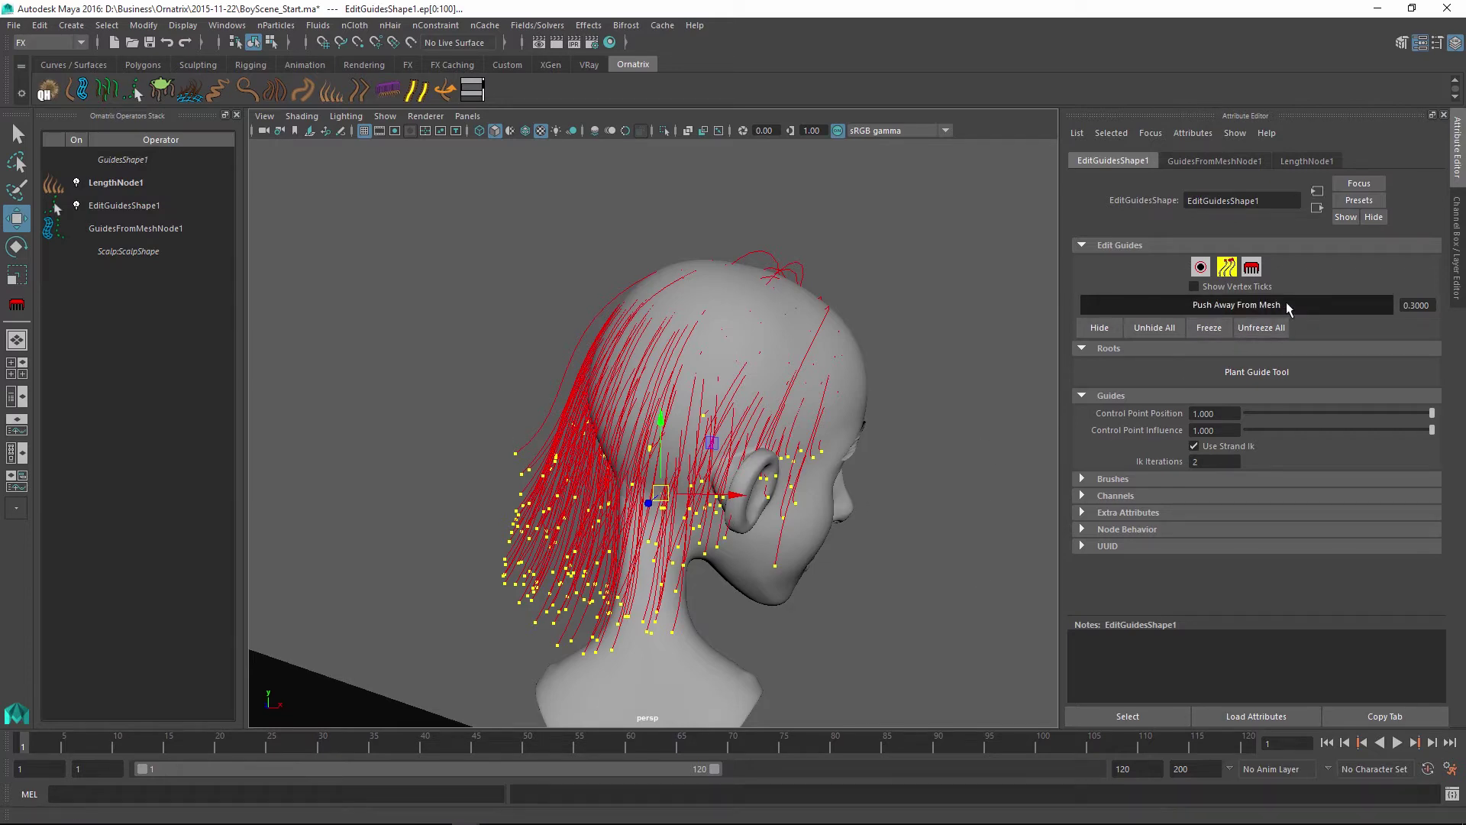
pyautogui.keyDown('alt'); pyautogui.moveTo(817, 339); pyautogui.dragTo(627, 333); pyautogui.keyUp('alt')
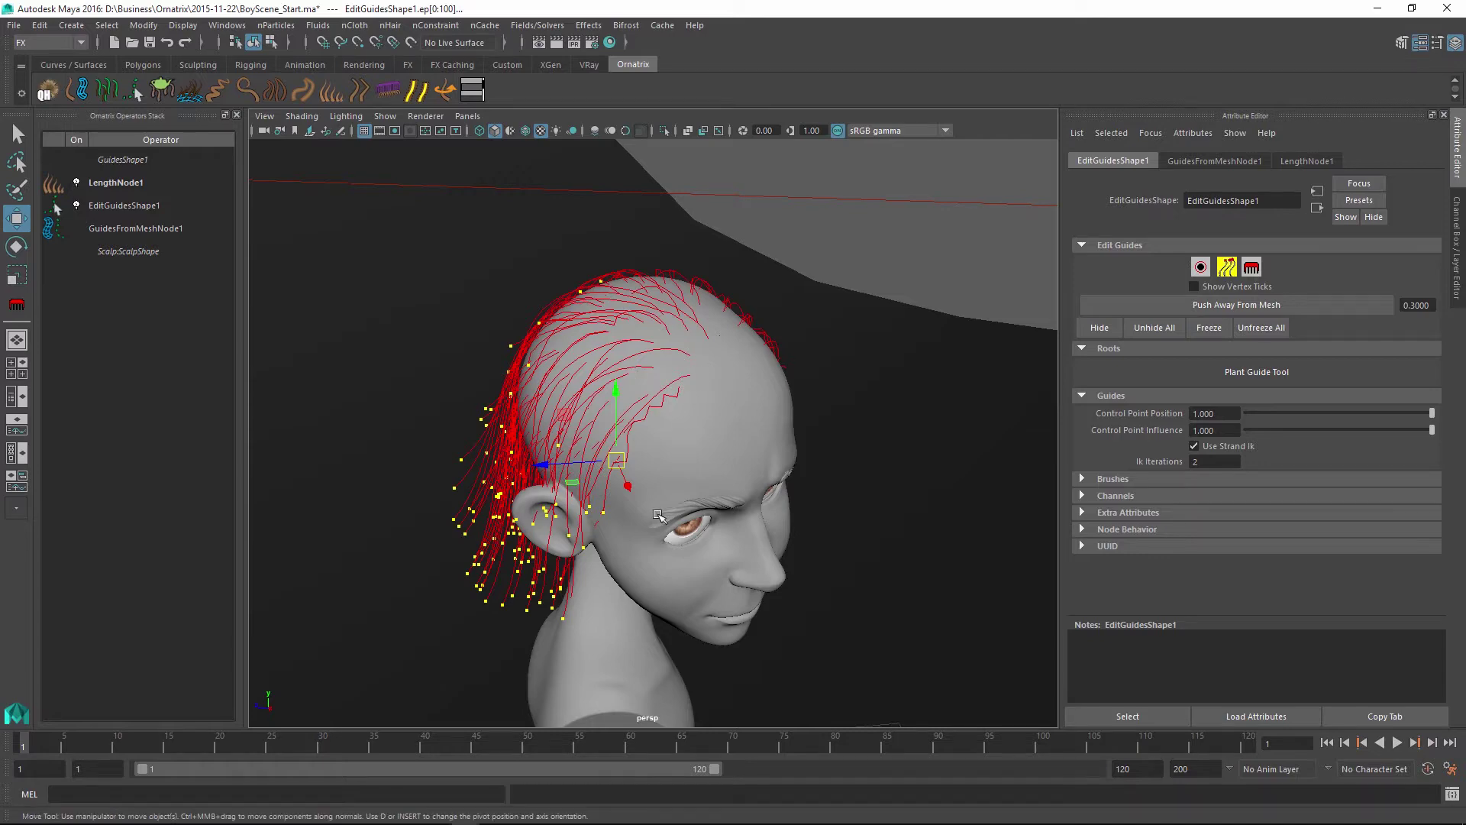
pyautogui.keyDown('alt'); pyautogui.moveTo(658, 516); pyautogui.dragTo(791, 424); pyautogui.keyUp('alt')
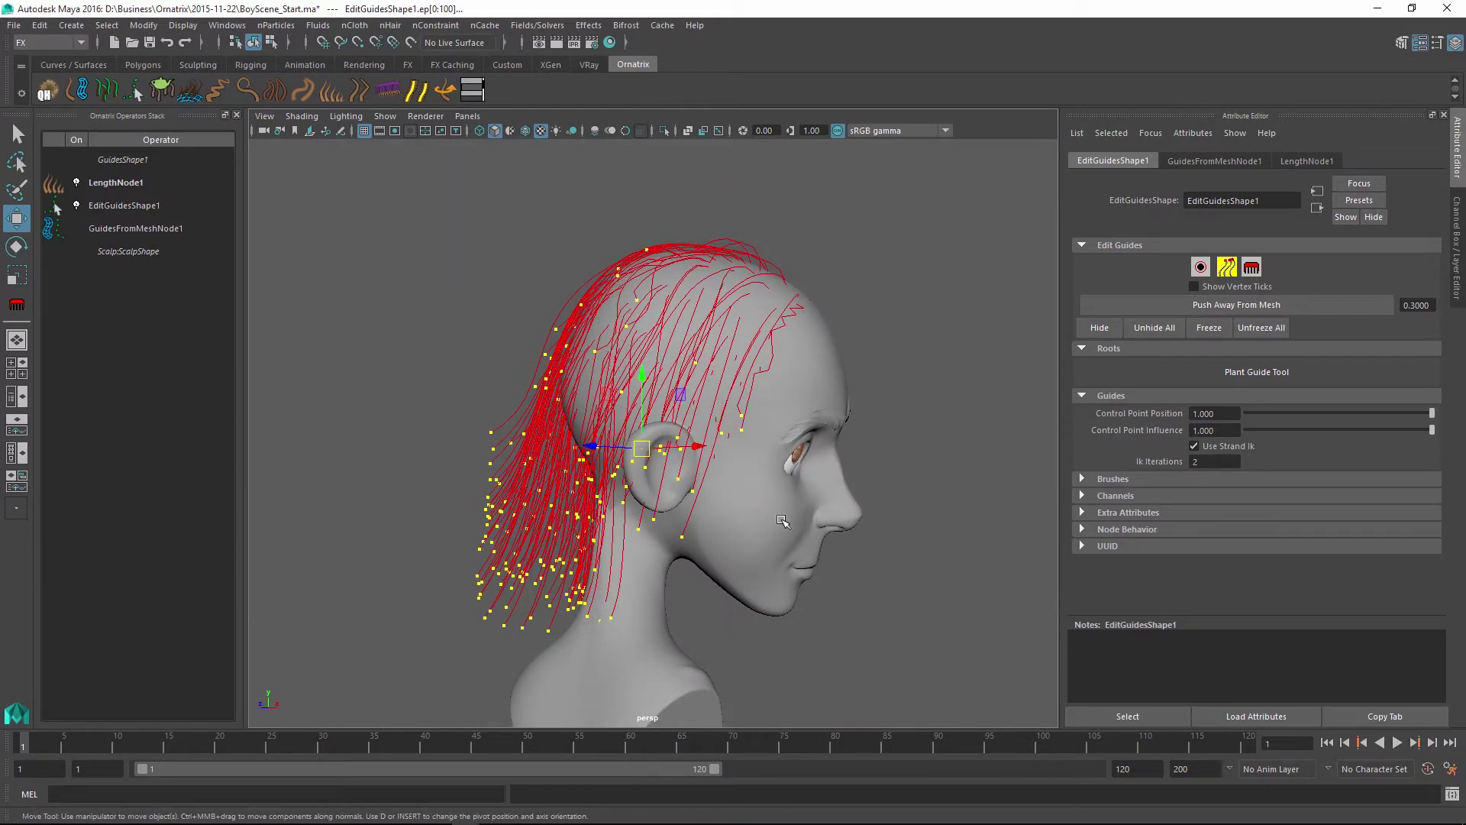
# Comb the top-of-head strands with the Move brush and push them off the scalp
pyautogui.click(1251, 267)
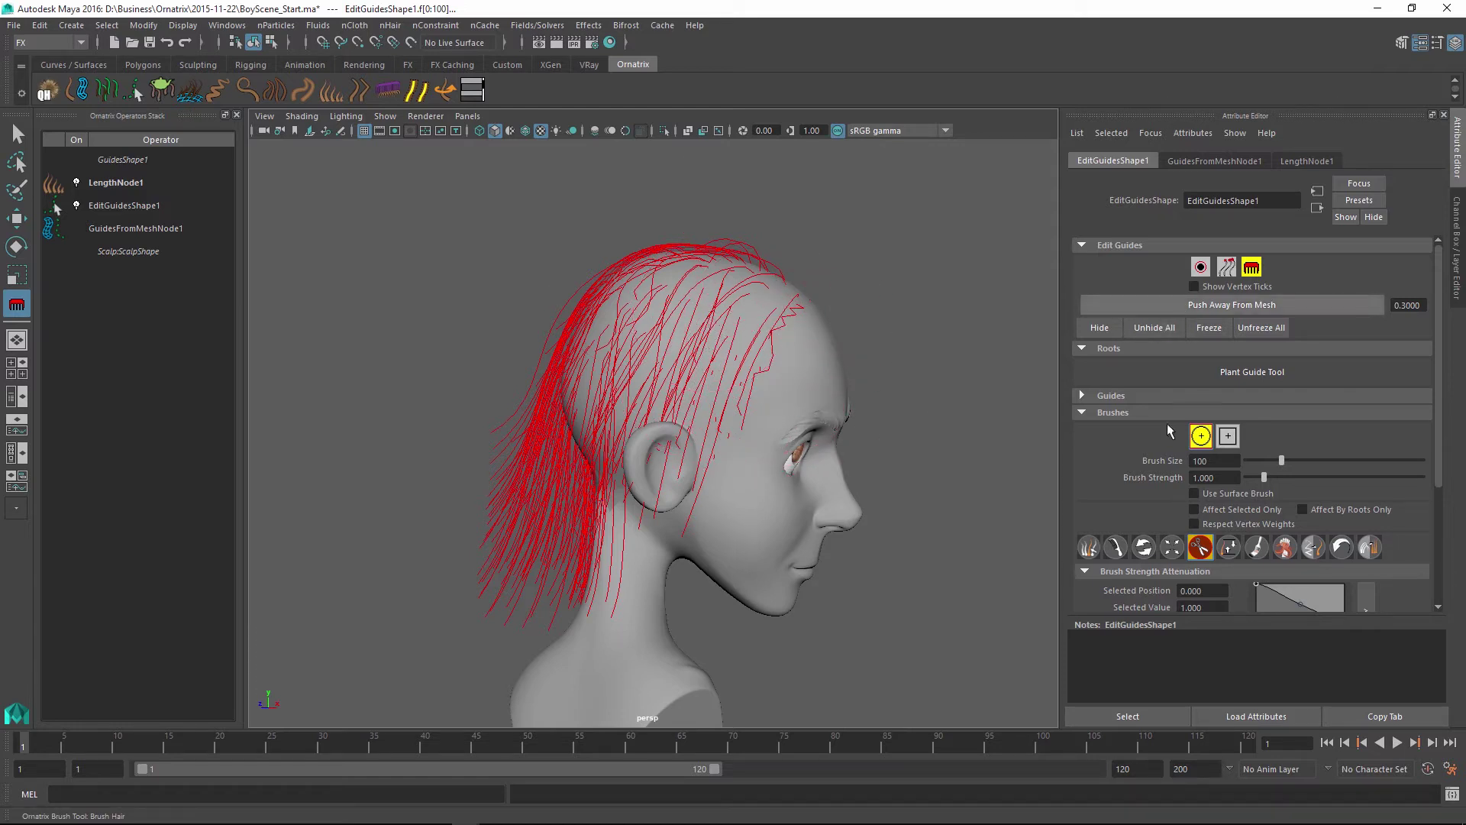
pyautogui.click(1117, 547)
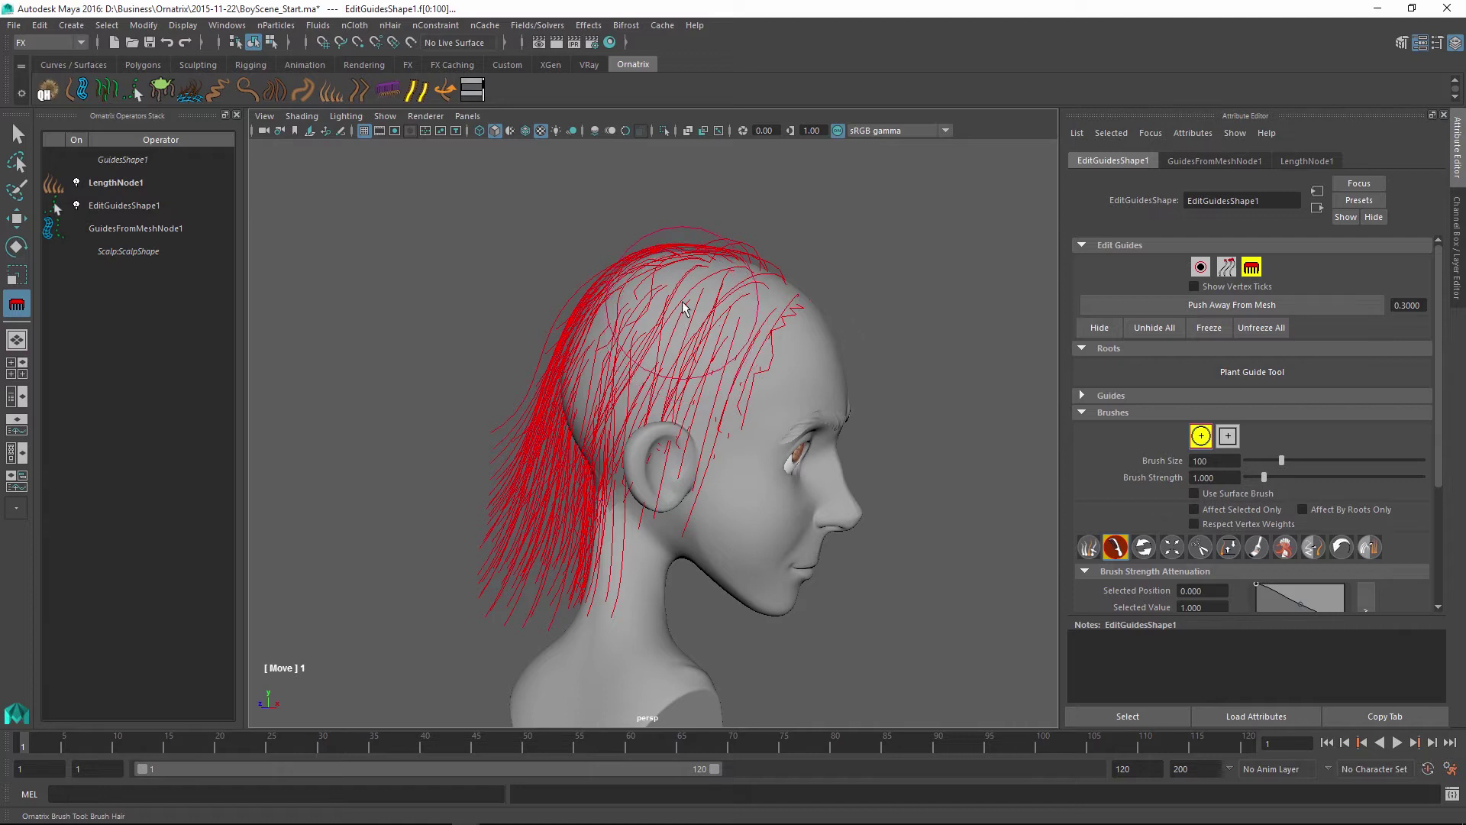
pyautogui.moveTo(679, 305)
pyautogui.mouseDown()
pyautogui.moveTo(643, 293)
pyautogui.moveTo(604, 335)
pyautogui.moveTo(742, 339)
pyautogui.moveTo(711, 367)
pyautogui.moveTo(757, 314)
pyautogui.moveTo(703, 377)
pyautogui.mouseUp()
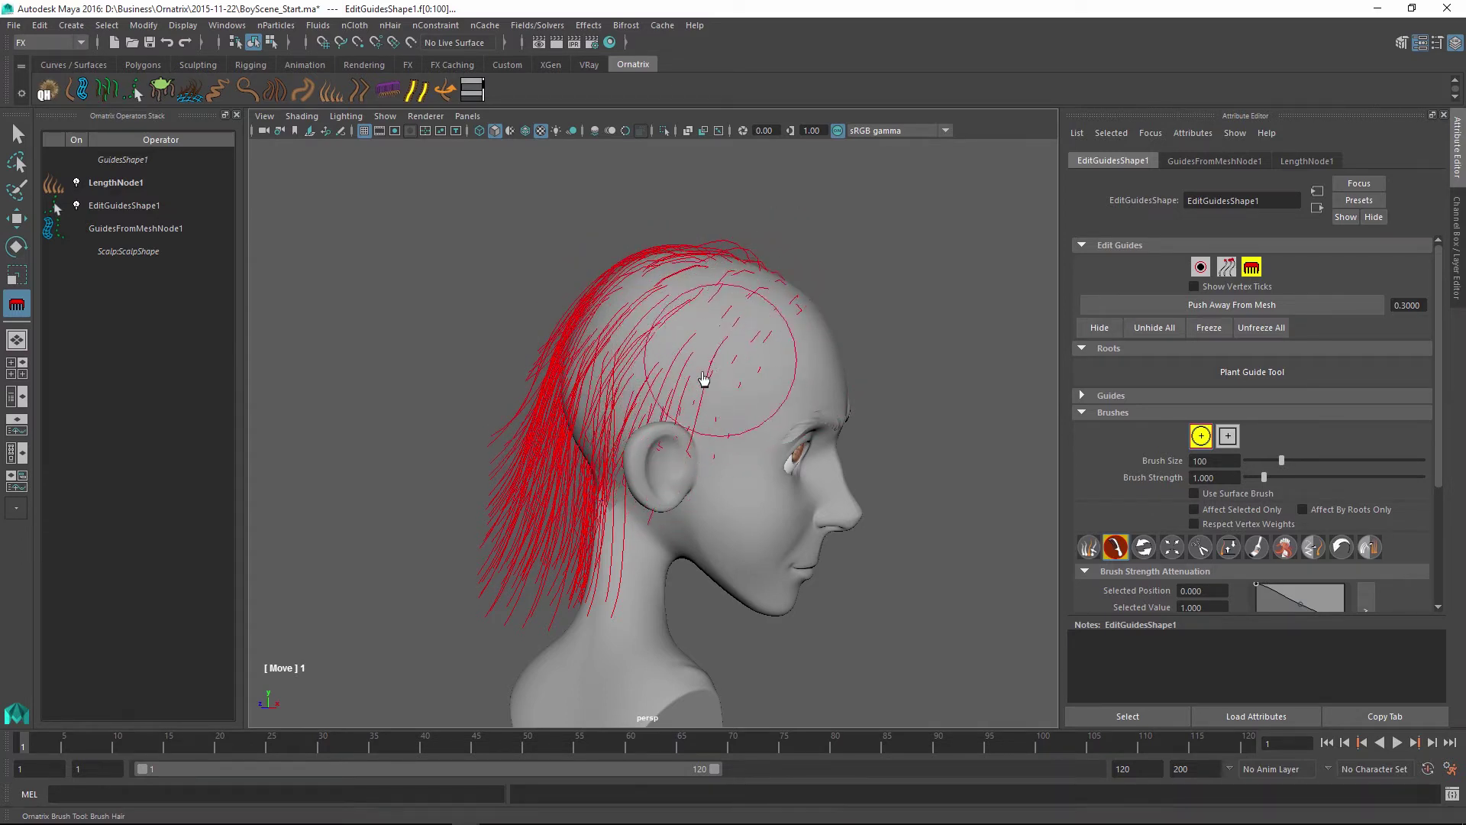
pyautogui.click(1187, 309)
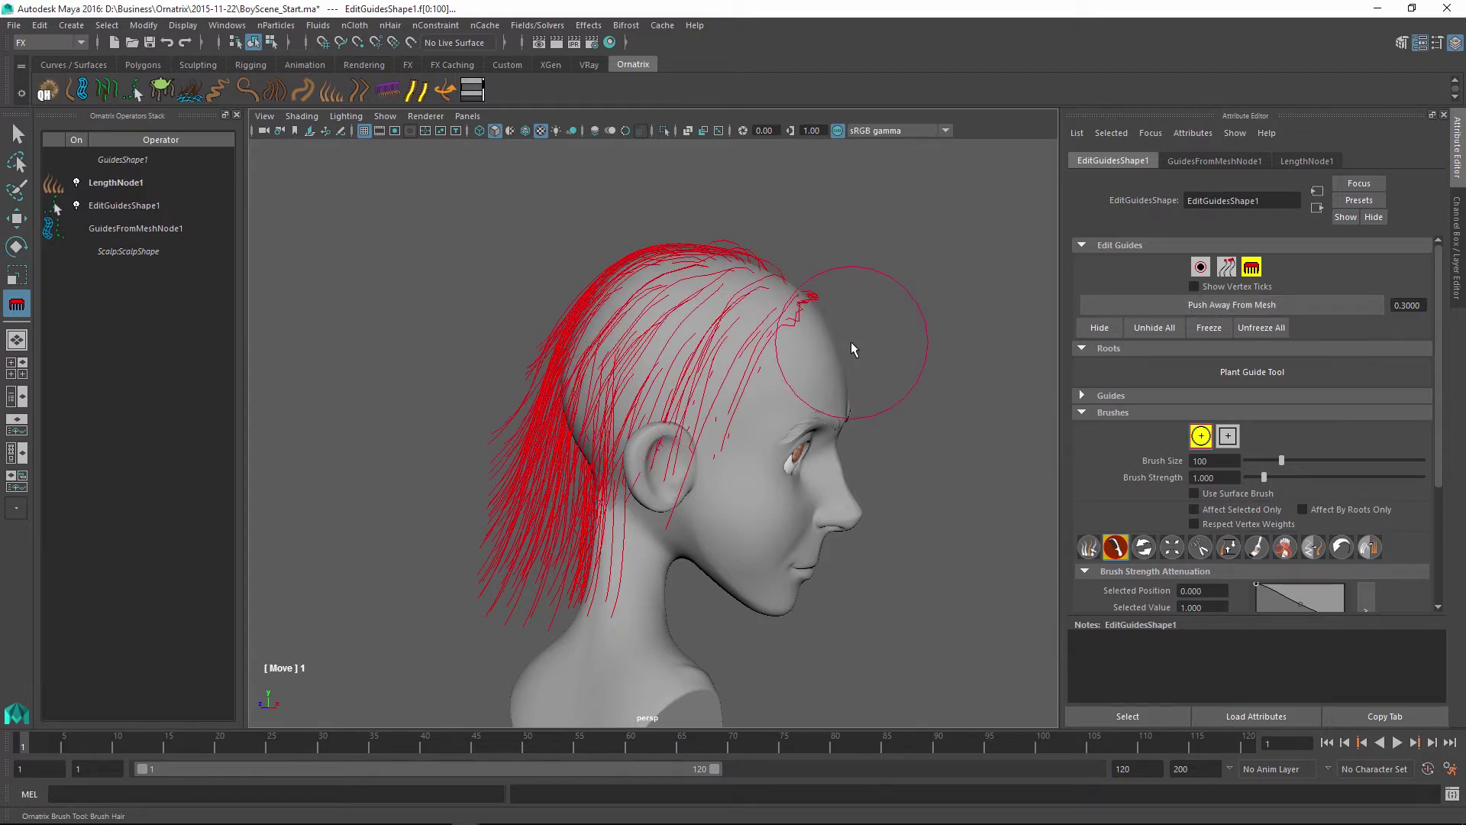
pyautogui.moveTo(851, 344)
pyautogui.keyDown('alt'); pyautogui.mouseDown()
pyautogui.moveTo(739, 356)
pyautogui.moveTo(634, 328)
pyautogui.moveTo(776, 400)
pyautogui.mouseUp(); pyautogui.keyUp('alt')
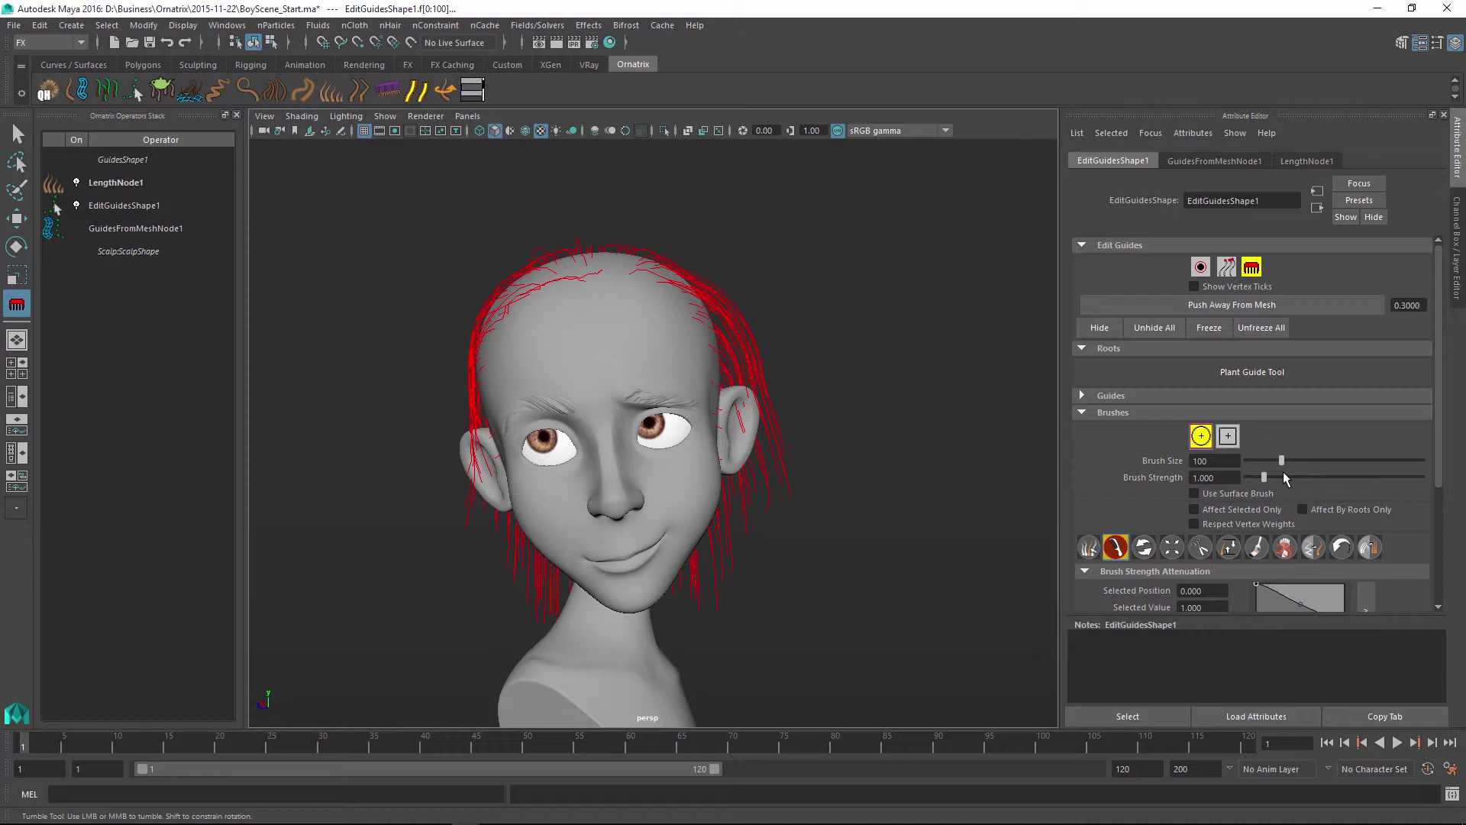
# Lower Brush Strength to 0.141 and brush the top-left strands outward
pyautogui.moveTo(1266, 477); pyautogui.dragTo(1250, 480)
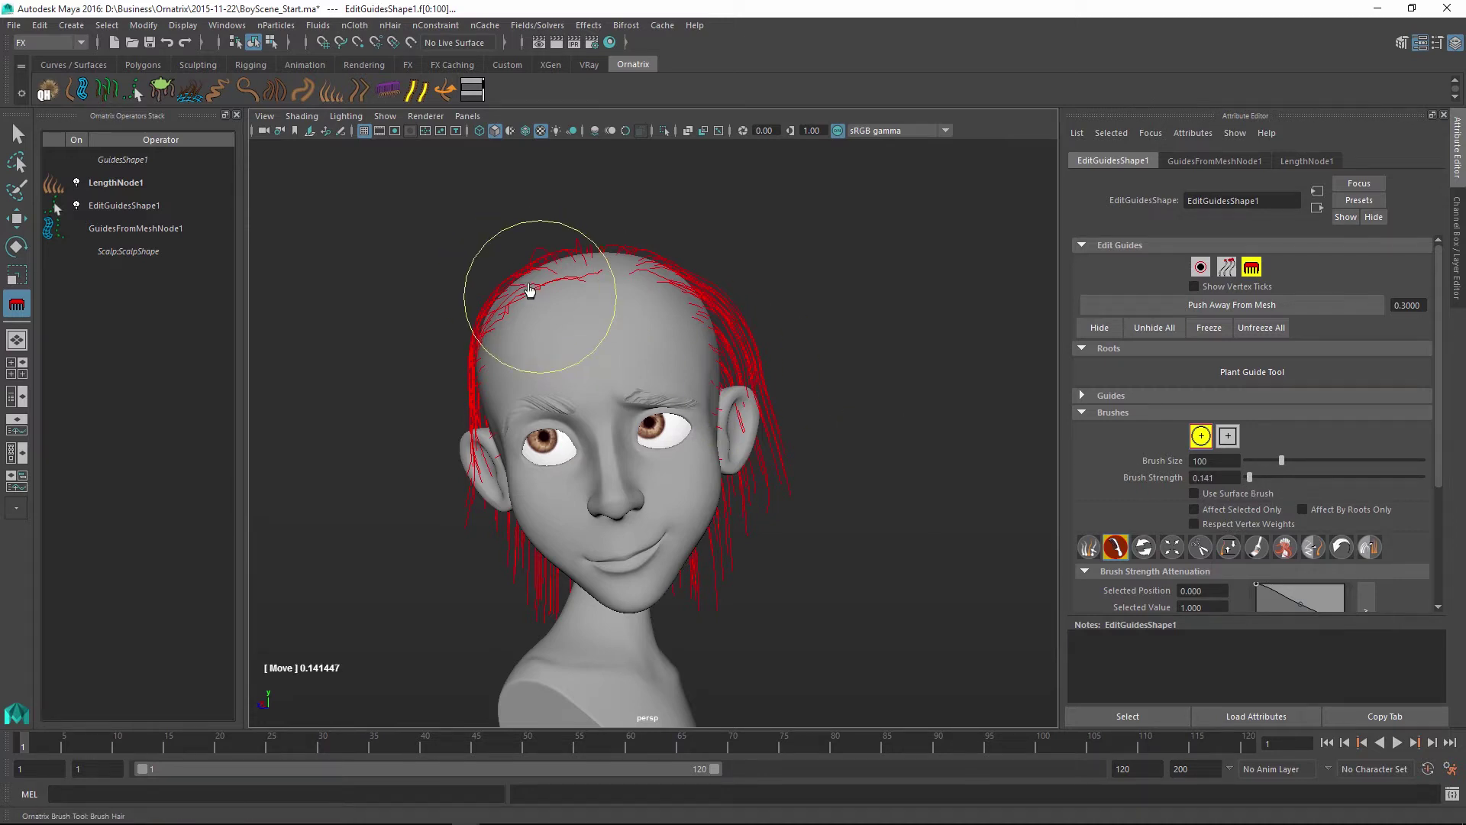
pyautogui.moveTo(540, 295)
pyautogui.mouseDown()
pyautogui.moveTo(496, 291)
pyautogui.moveTo(576, 255)
pyautogui.mouseUp()
pyautogui.keyDown('alt'); pyautogui.moveTo(695, 278); pyautogui.dragTo(573, 278); pyautogui.keyUp('alt')
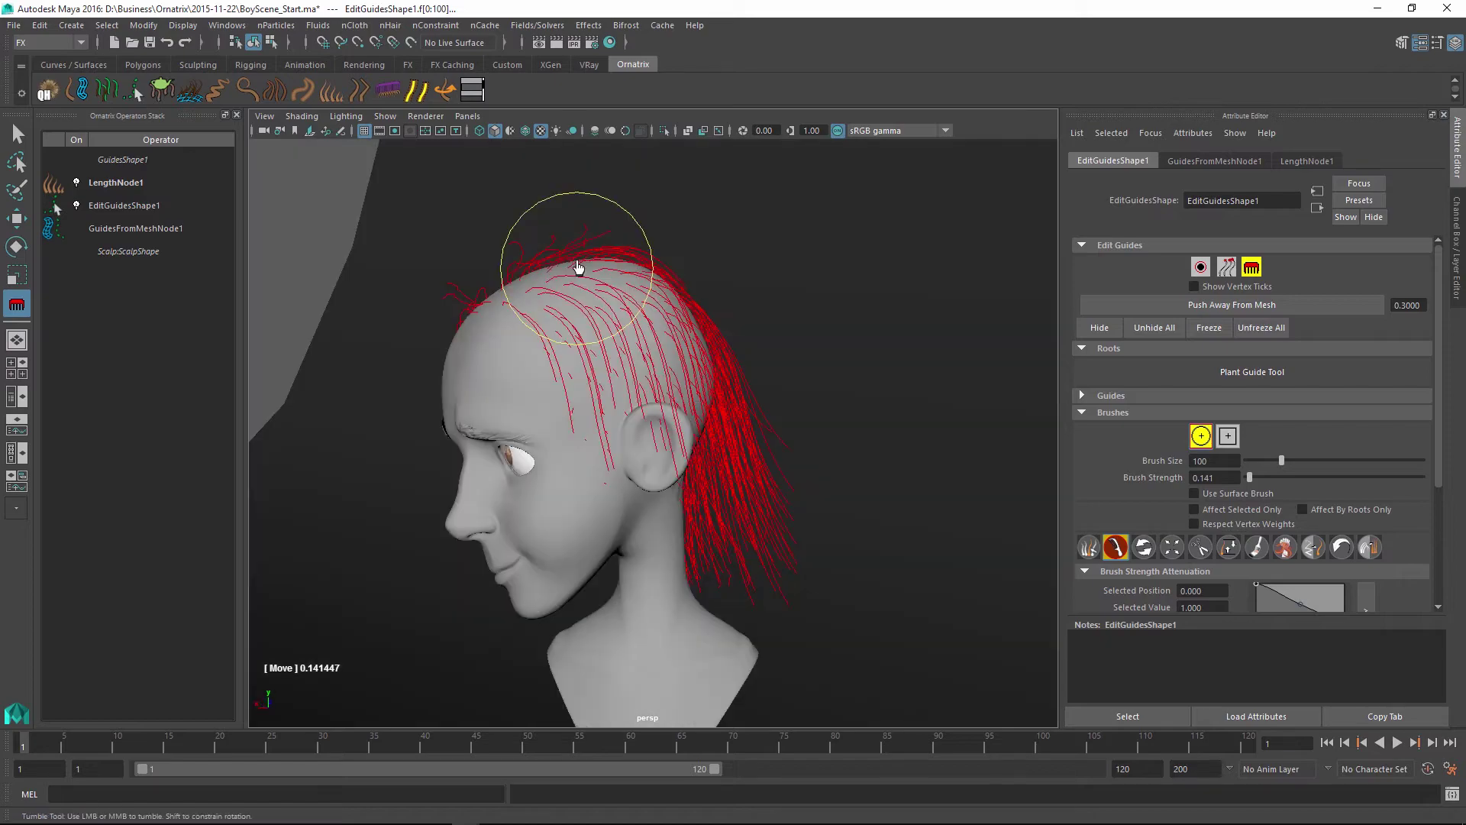
pyautogui.click(1227, 267)
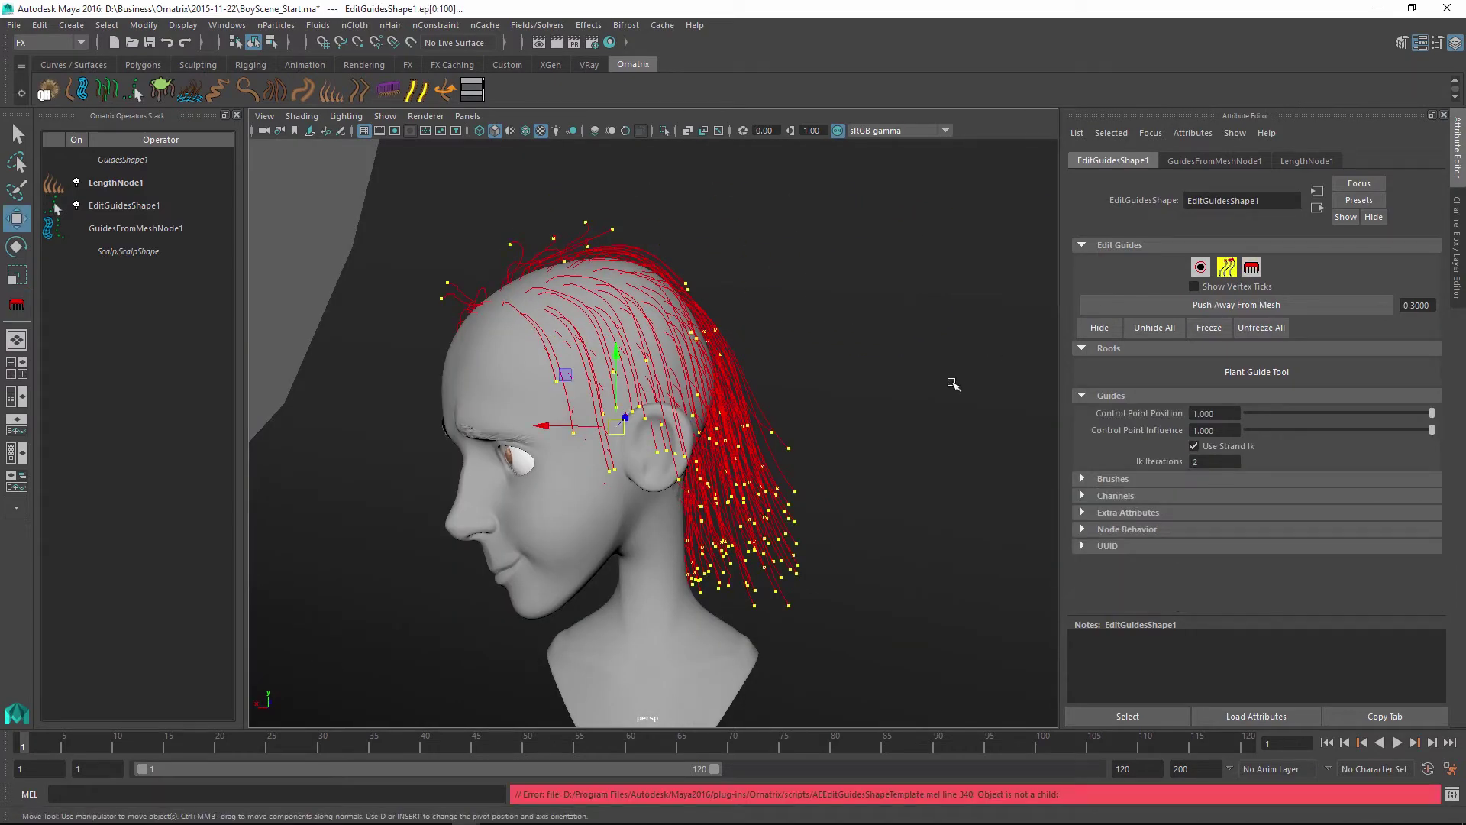
pyautogui.keyDown('alt'); pyautogui.moveTo(952, 382); pyautogui.dragTo(844, 548); pyautogui.keyUp('alt')
pyautogui.keyDown('alt'); pyautogui.moveTo(860, 600); pyautogui.dragTo(648, 582); pyautogui.keyUp('alt')
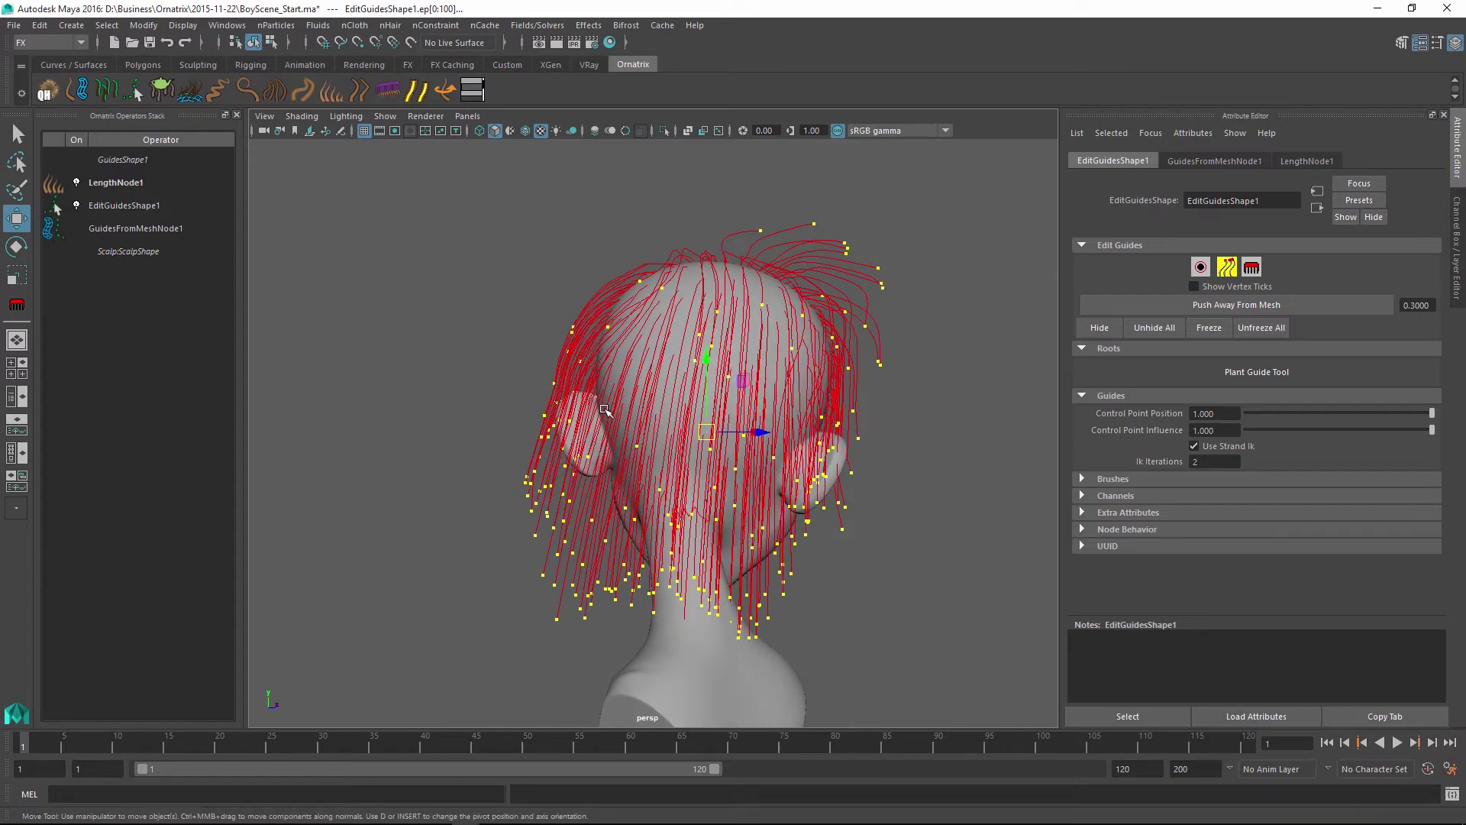
pyautogui.moveTo(941, 214); pyautogui.dragTo(724, 669)
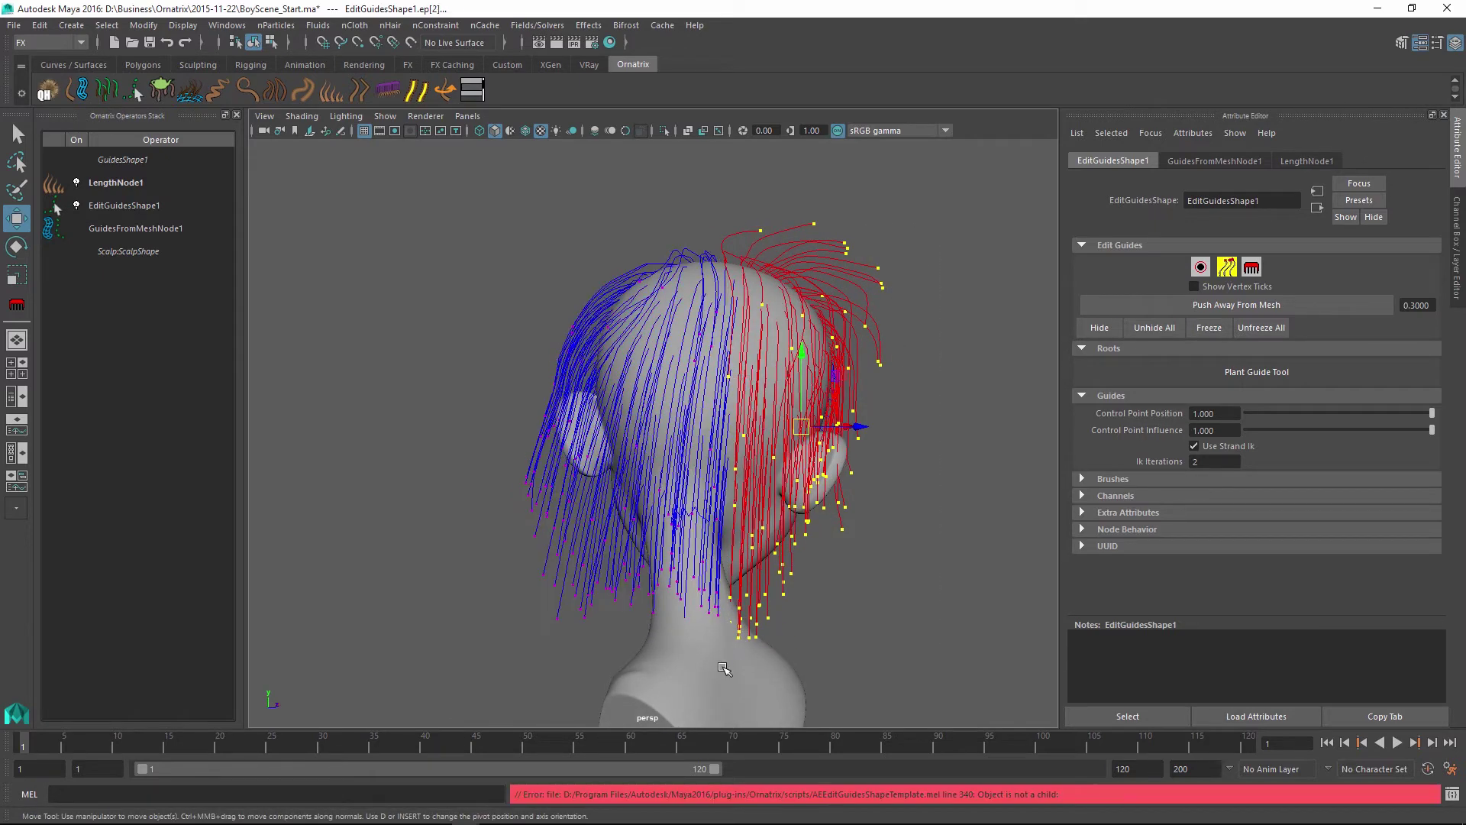
pyautogui.click(1100, 328)
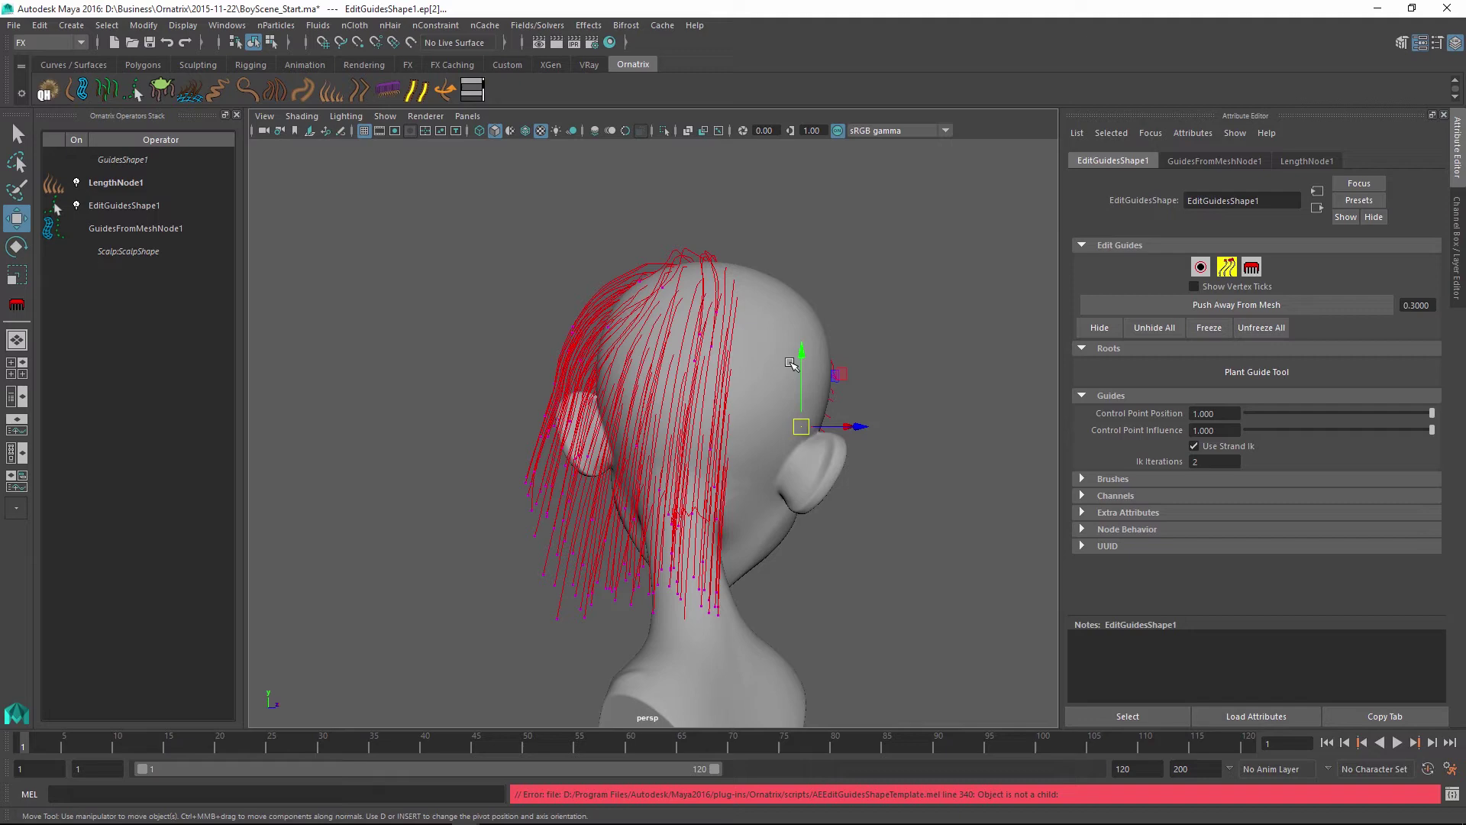
pyautogui.moveTo(722, 411)
pyautogui.keyDown('alt'); pyautogui.mouseDown()
pyautogui.moveTo(810, 416)
pyautogui.moveTo(737, 412)
pyautogui.mouseUp(); pyautogui.keyUp('alt')
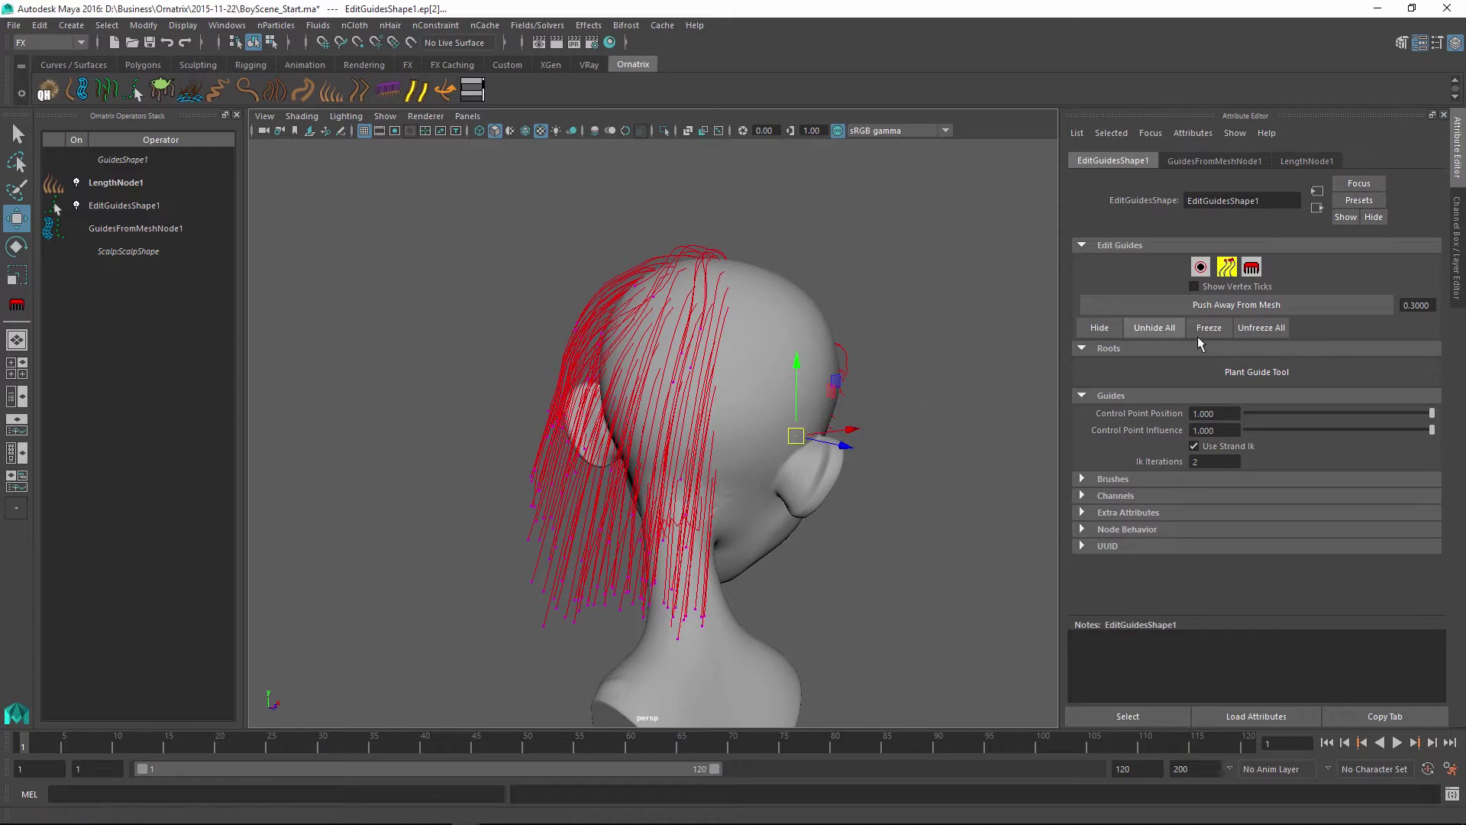
pyautogui.keyDown('alt'); pyautogui.moveTo(812, 454); pyautogui.dragTo(832, 492); pyautogui.keyUp('alt')
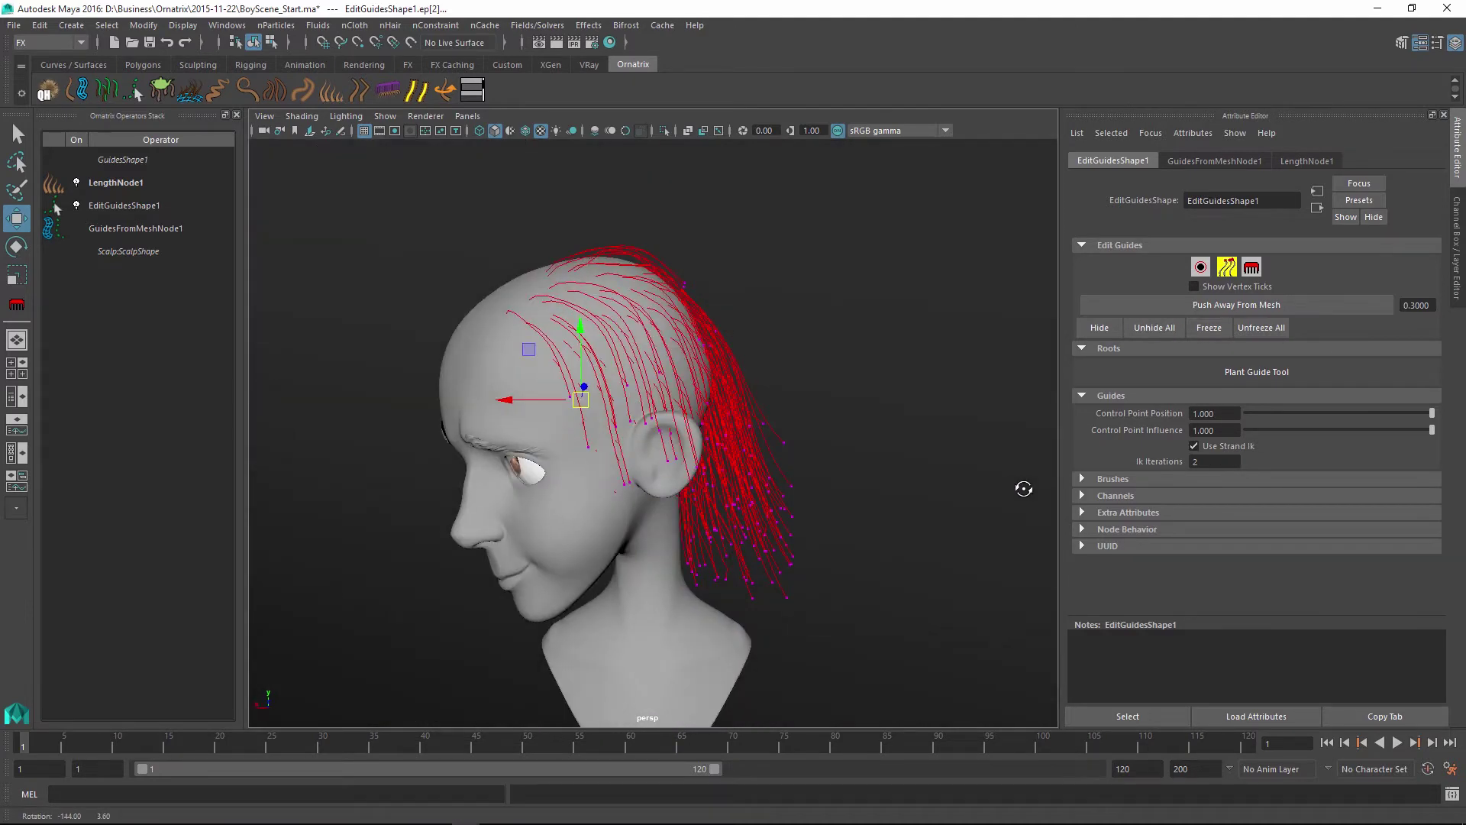
pyautogui.keyDown('alt'); pyautogui.moveTo(1024, 489); pyautogui.dragTo(1018, 485); pyautogui.keyUp('alt')
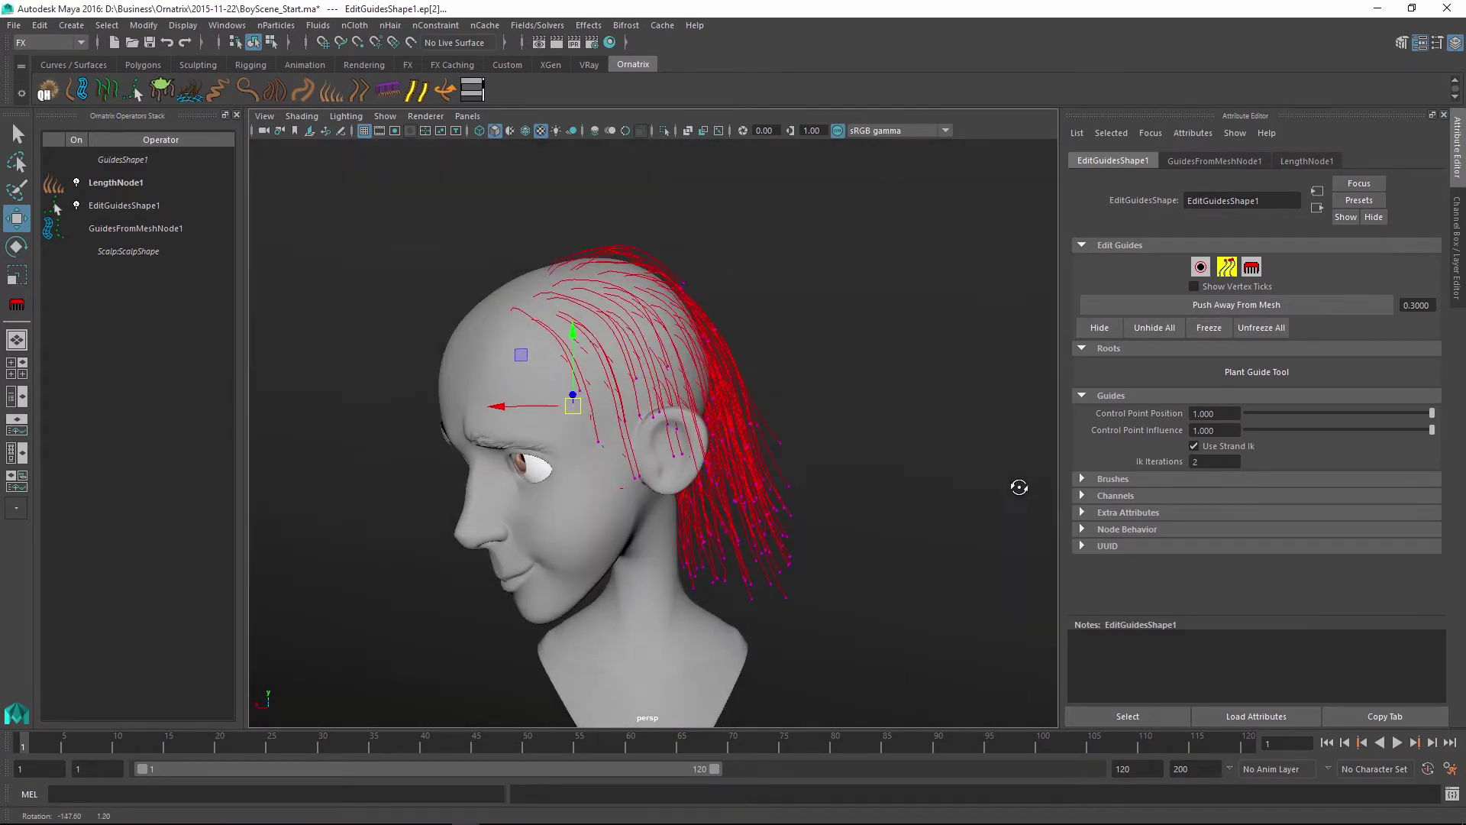
# In brush mode, set Push Away From Mesh to 1.0 and push the guides off the scalp
pyautogui.click(1251, 269)
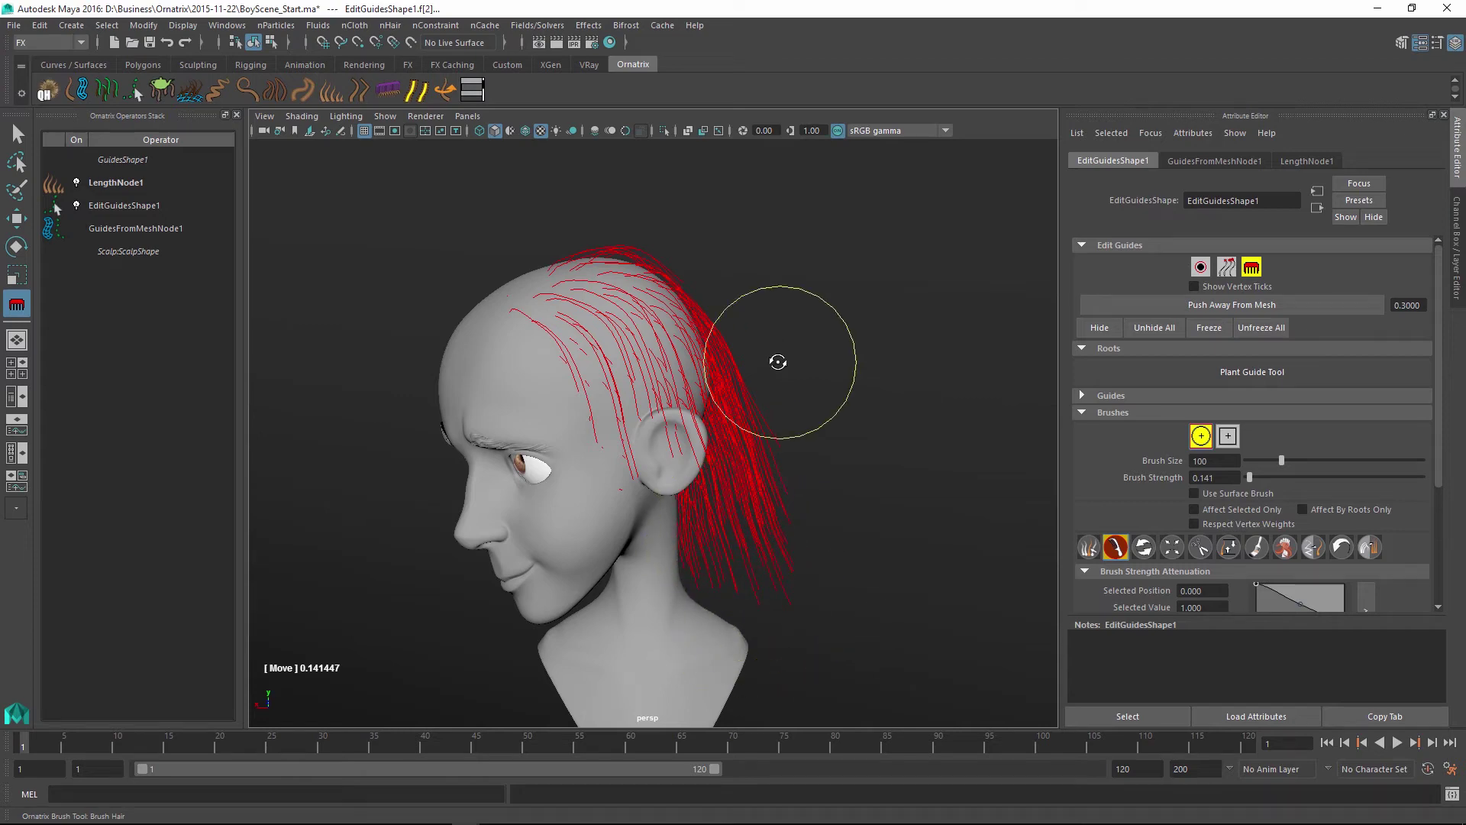
pyautogui.keyDown('alt'); pyautogui.moveTo(778, 362); pyautogui.dragTo(688, 311); pyautogui.keyUp('alt')
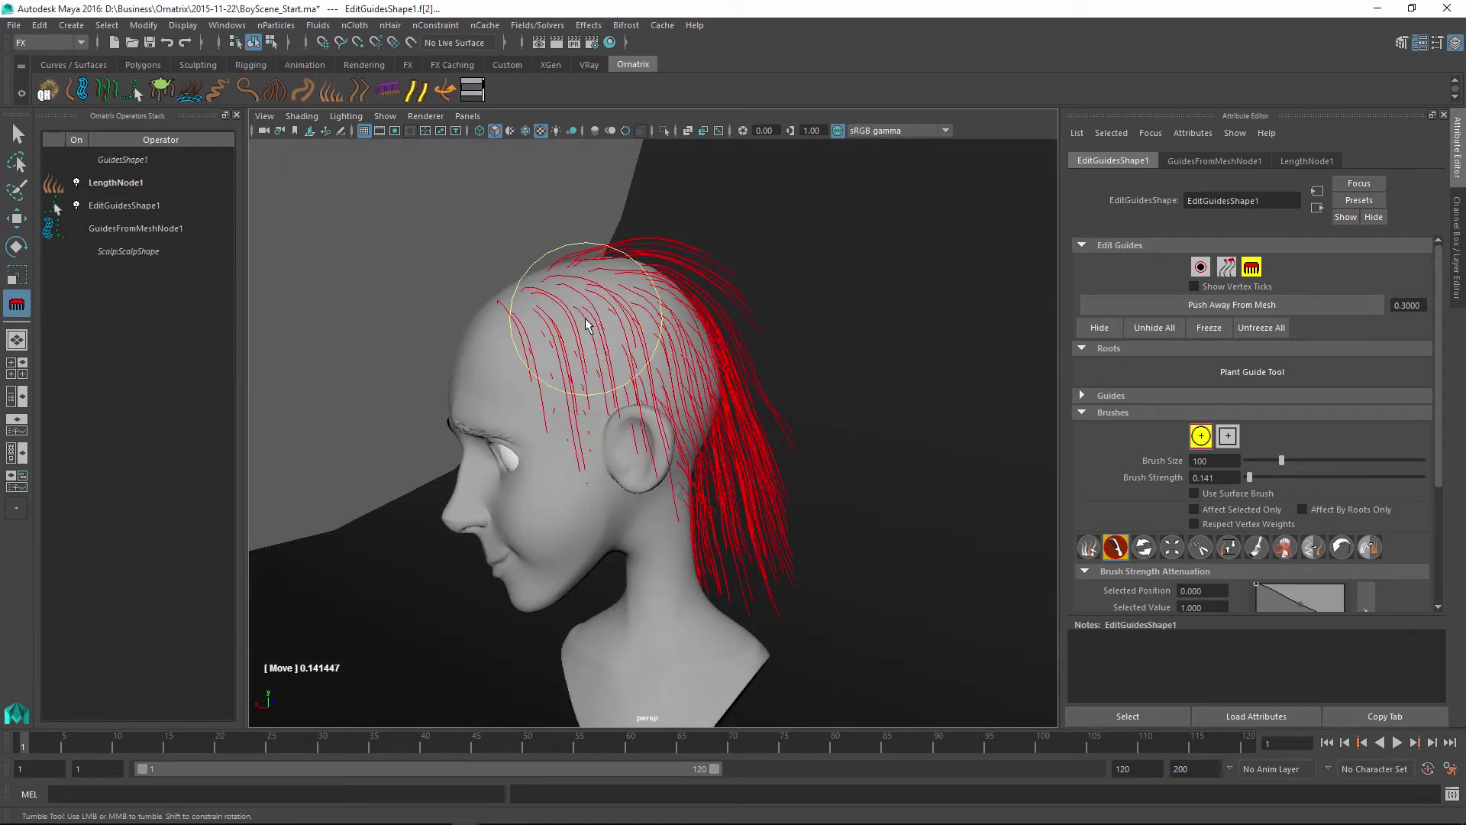
pyautogui.moveTo(587, 324)
pyautogui.keyDown('alt'); pyautogui.mouseDown()
pyautogui.moveTo(726, 382)
pyautogui.moveTo(772, 370)
pyautogui.mouseUp(); pyautogui.keyUp('alt')
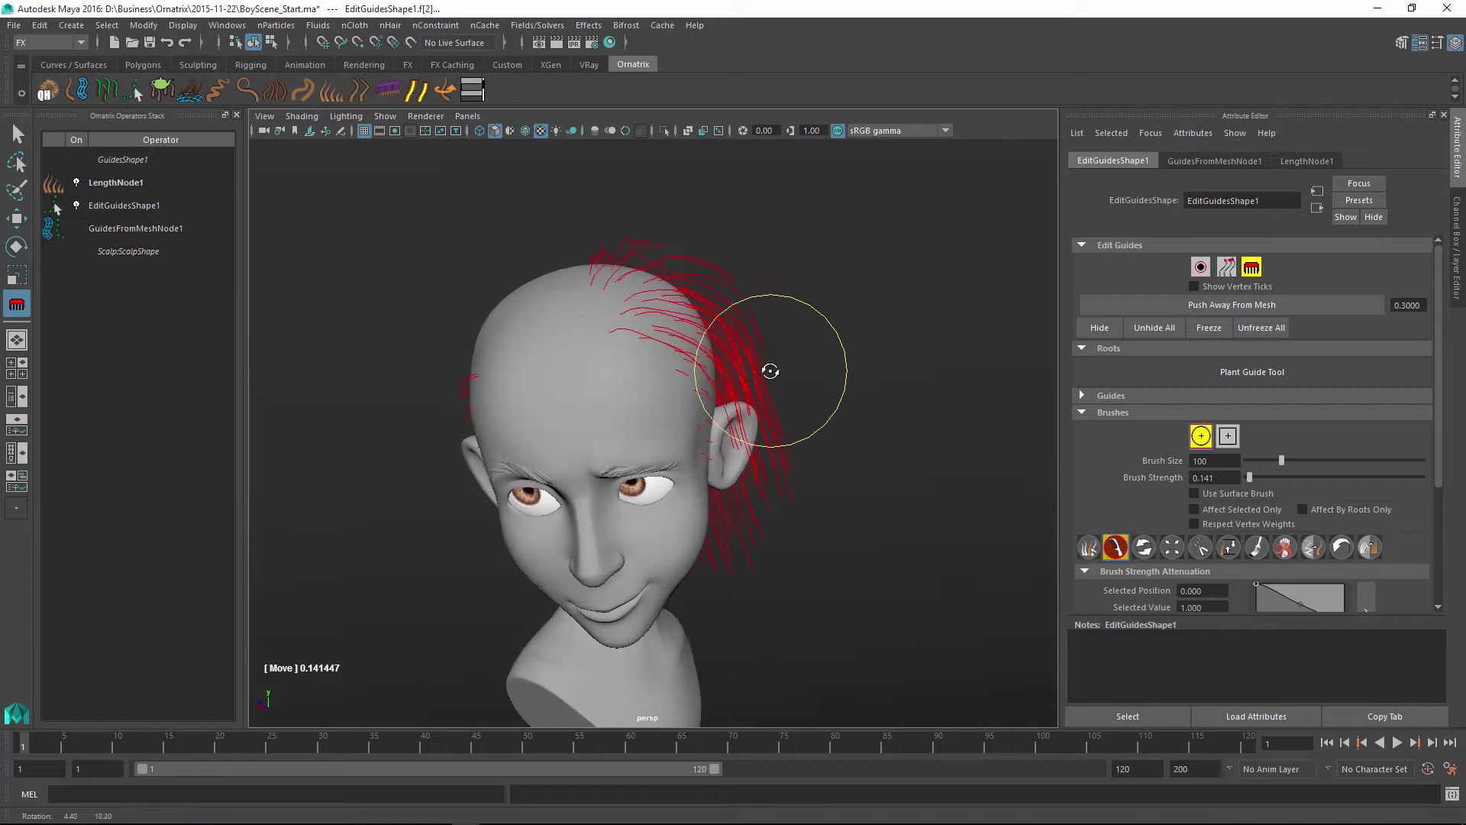
pyautogui.write('1')
pyautogui.click(1379, 312)
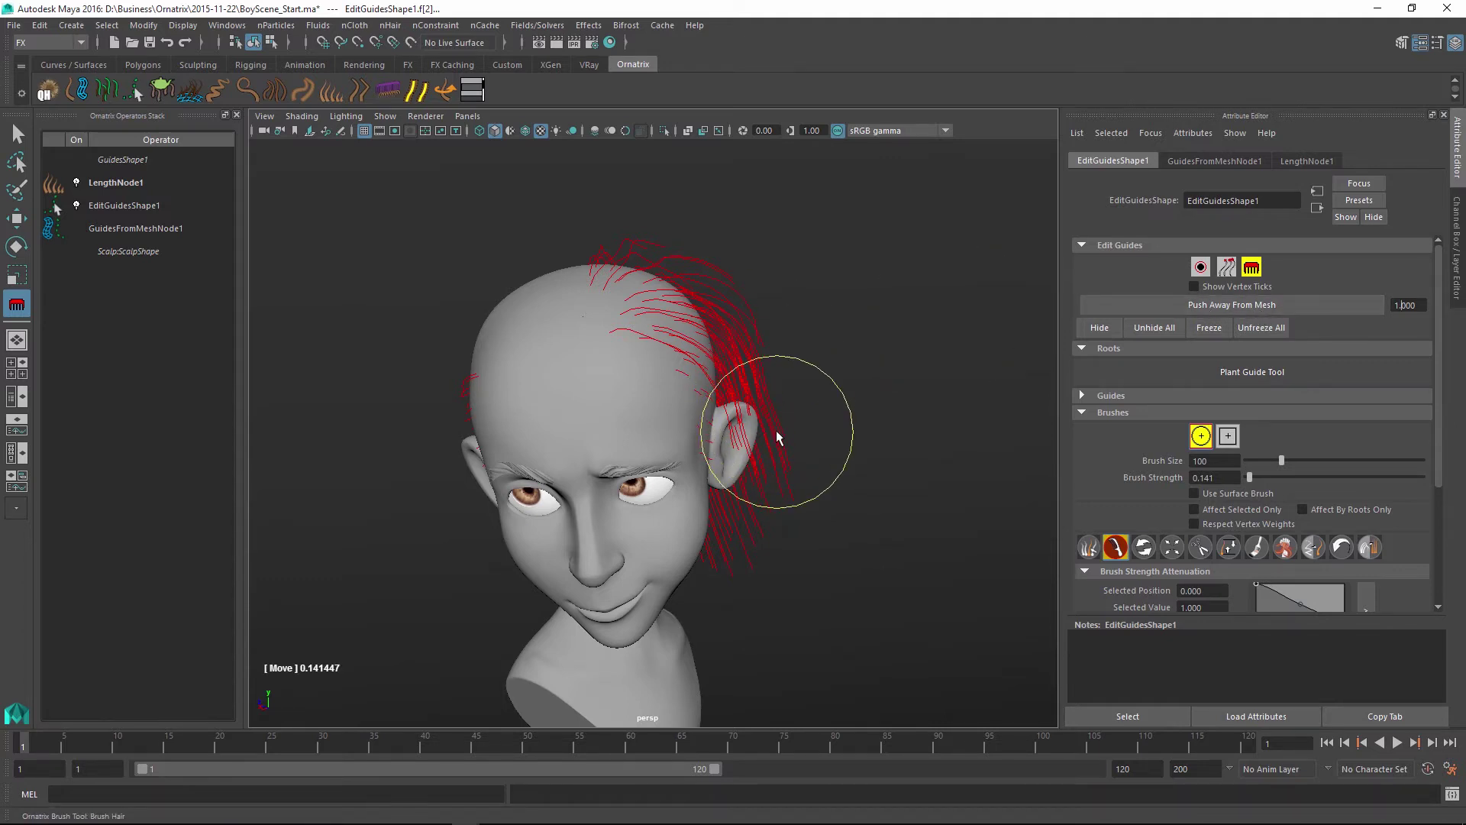
pyautogui.keyDown('alt'); pyautogui.moveTo(777, 437); pyautogui.dragTo(851, 419); pyautogui.keyUp('alt')
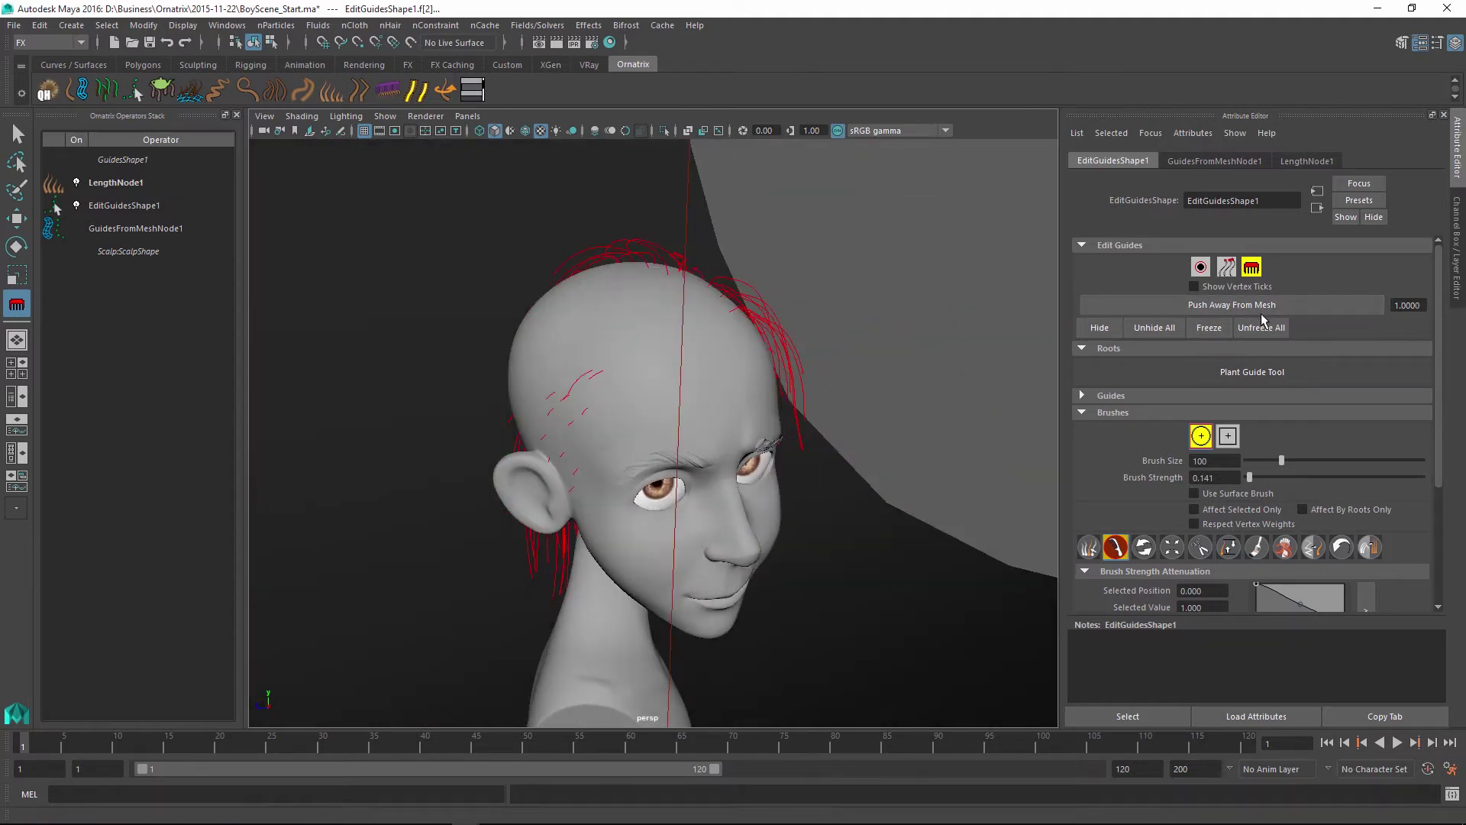
# Unhide all Ornatrix guides and check both sides of the head from above and in profile
pyautogui.click(1154, 327)
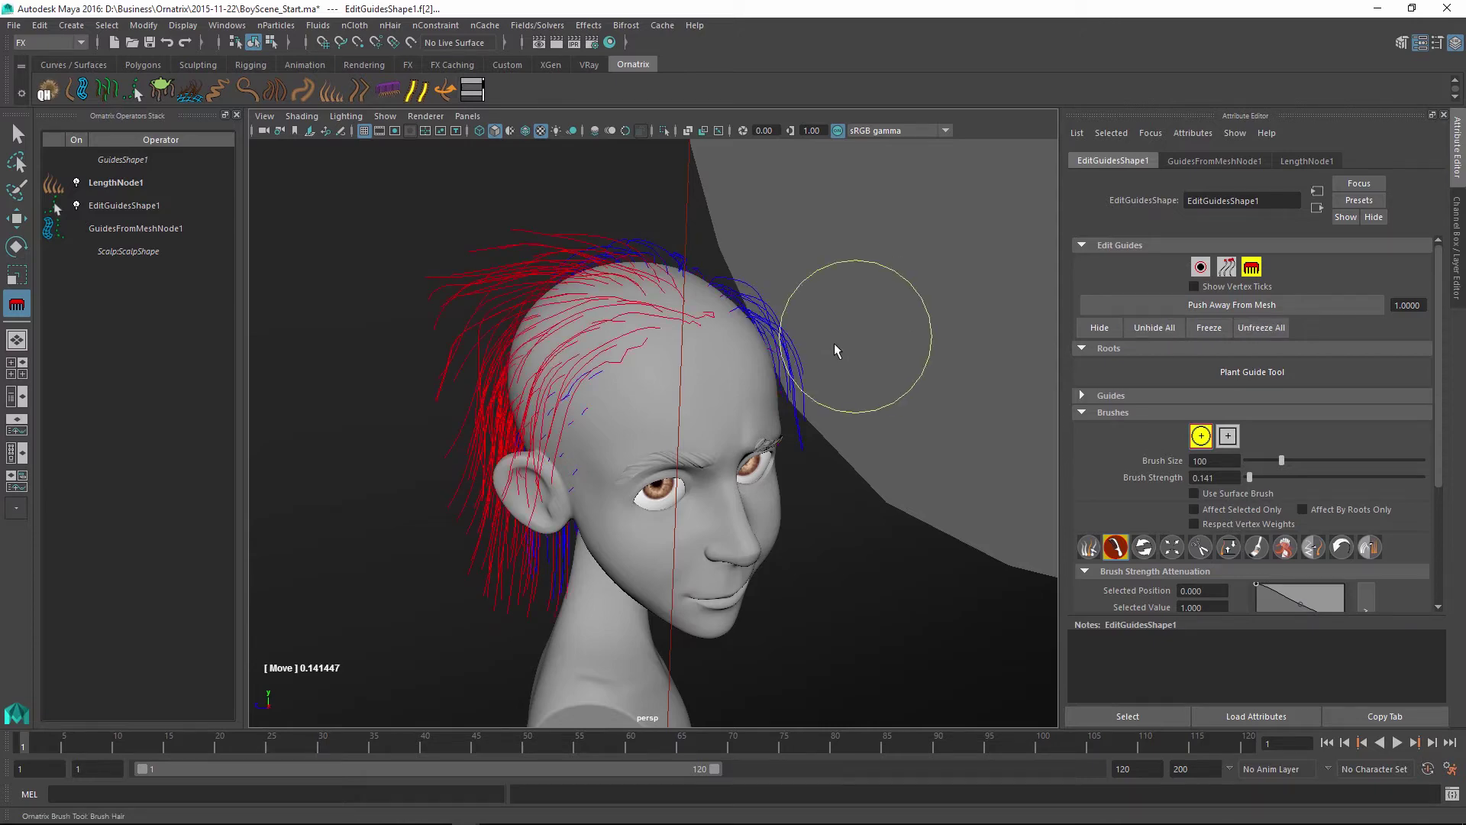
pyautogui.keyDown('alt'); pyautogui.moveTo(836, 350); pyautogui.dragTo(708, 491); pyautogui.keyUp('alt')
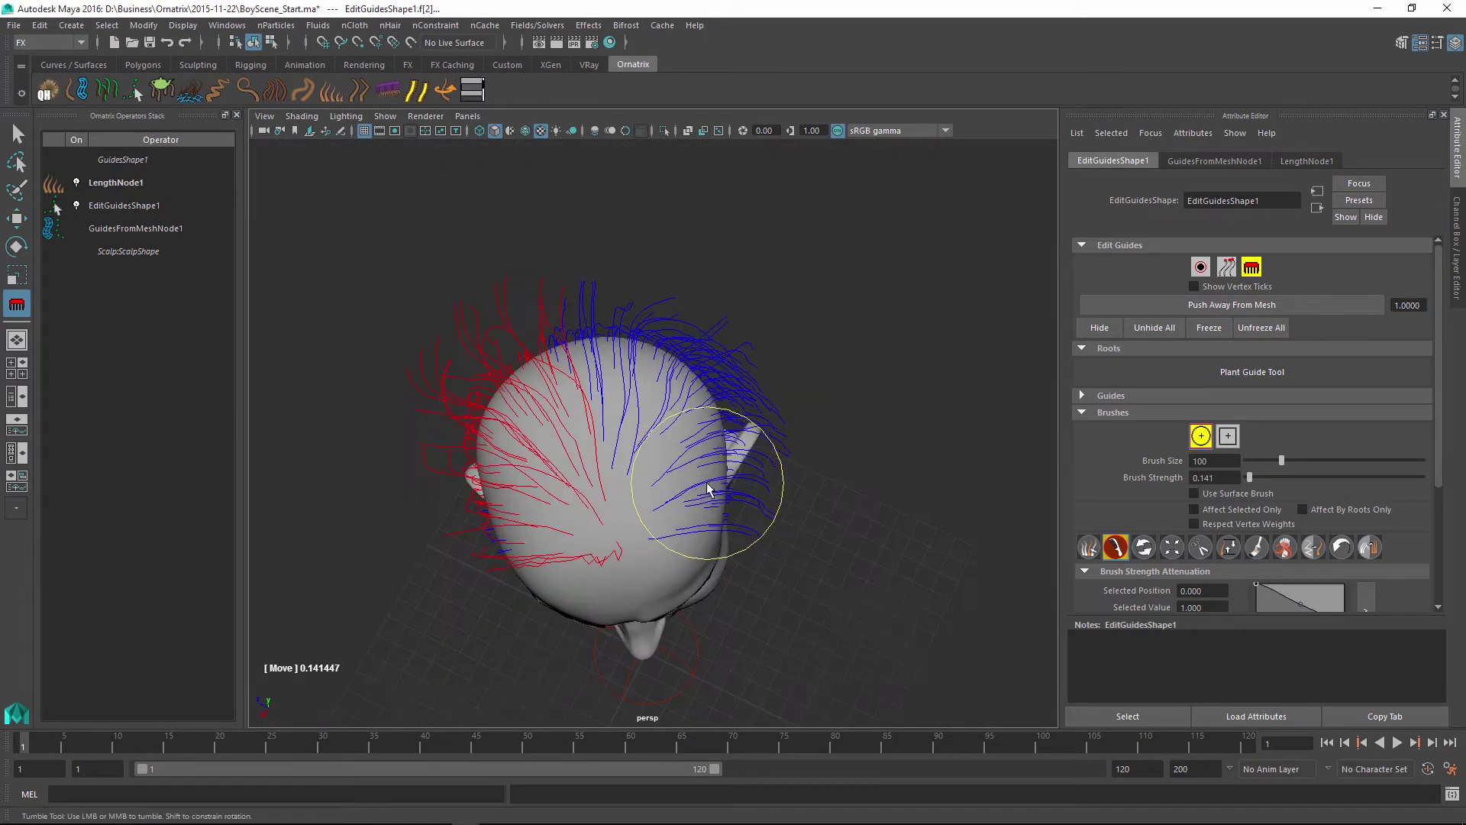
pyautogui.keyDown('alt'); pyautogui.moveTo(708, 490); pyautogui.dragTo(639, 420, button='middle'); pyautogui.keyUp('alt')
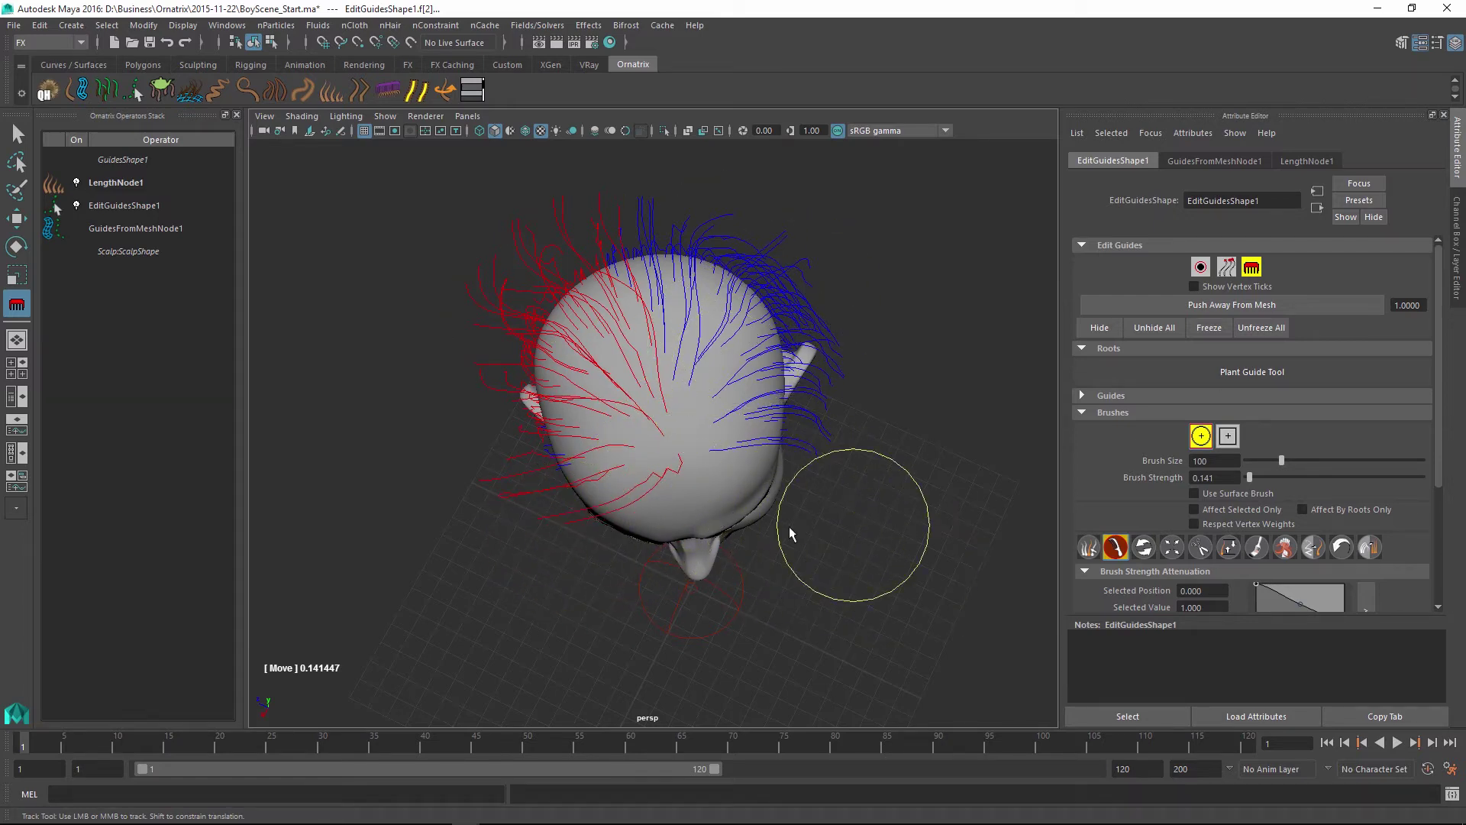
pyautogui.keyDown('alt'); pyautogui.moveTo(791, 533); pyautogui.dragTo(844, 469); pyautogui.keyUp('alt')
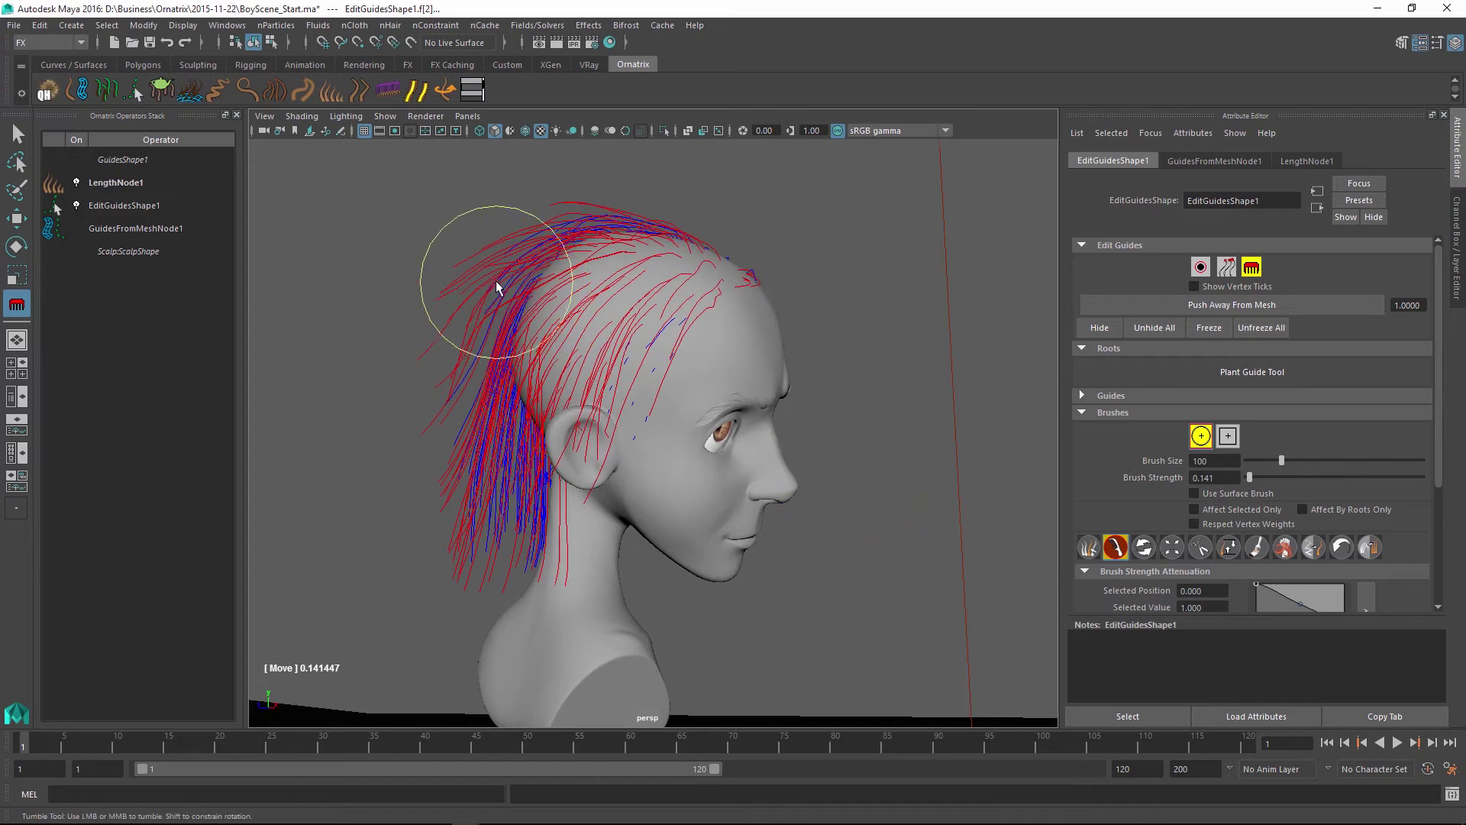
# Convert GuidesShape1 to Maya hair from the marking menu, creating pfxHairShape1 and hairSystem1
pyautogui.press('w')
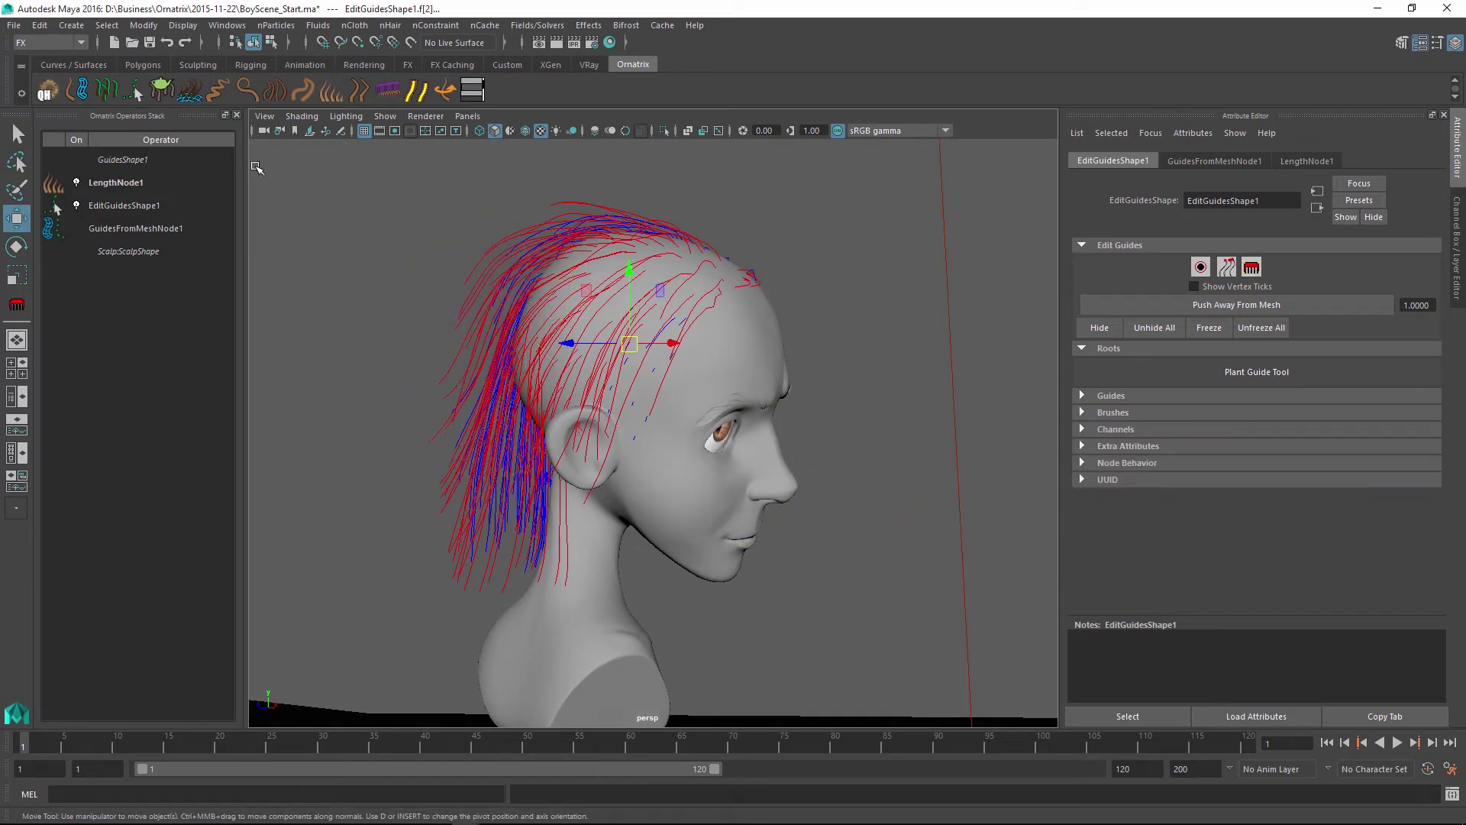
pyautogui.click(119, 161)
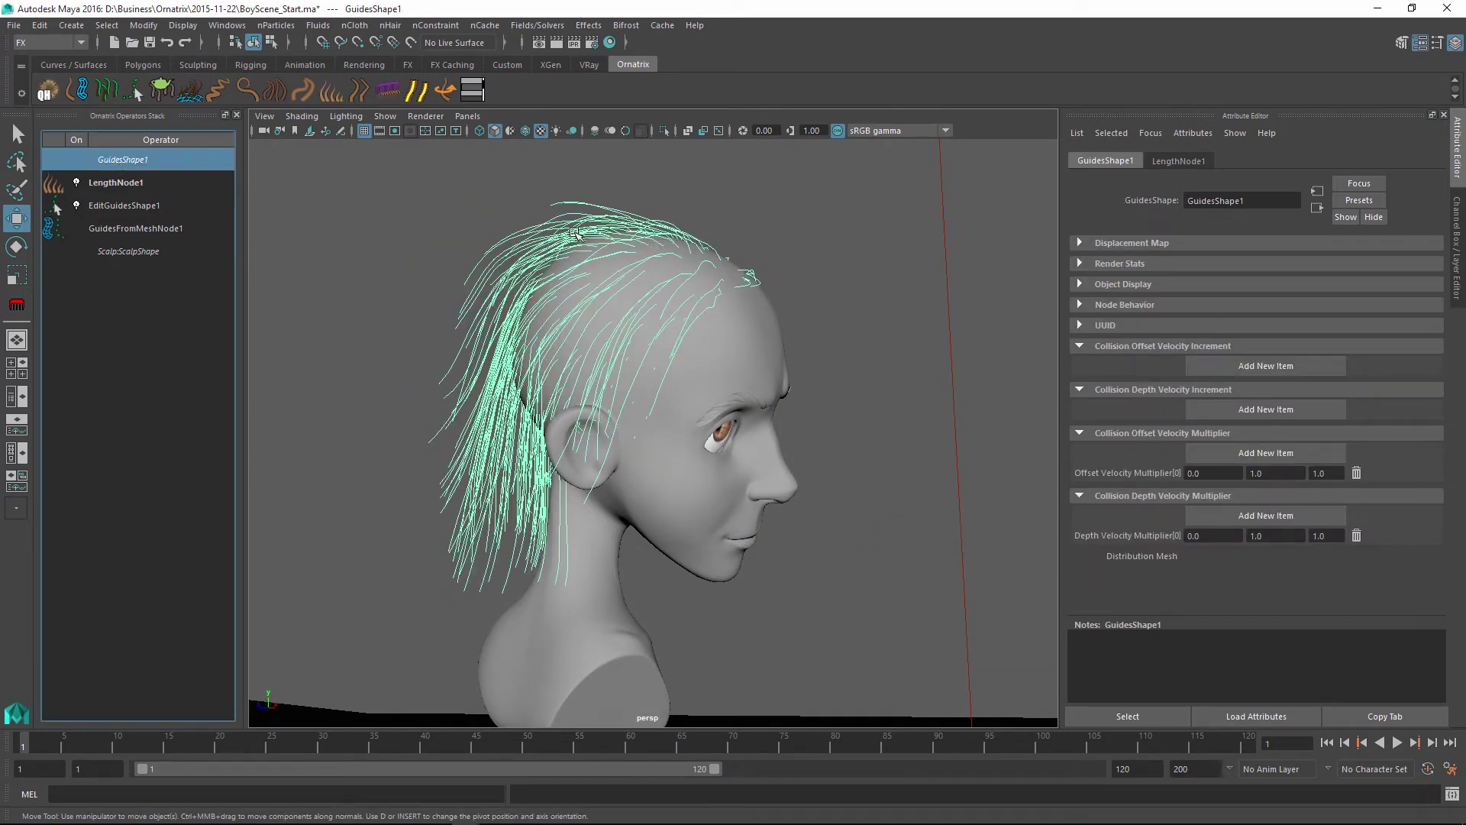
pyautogui.rightClick(577, 234)
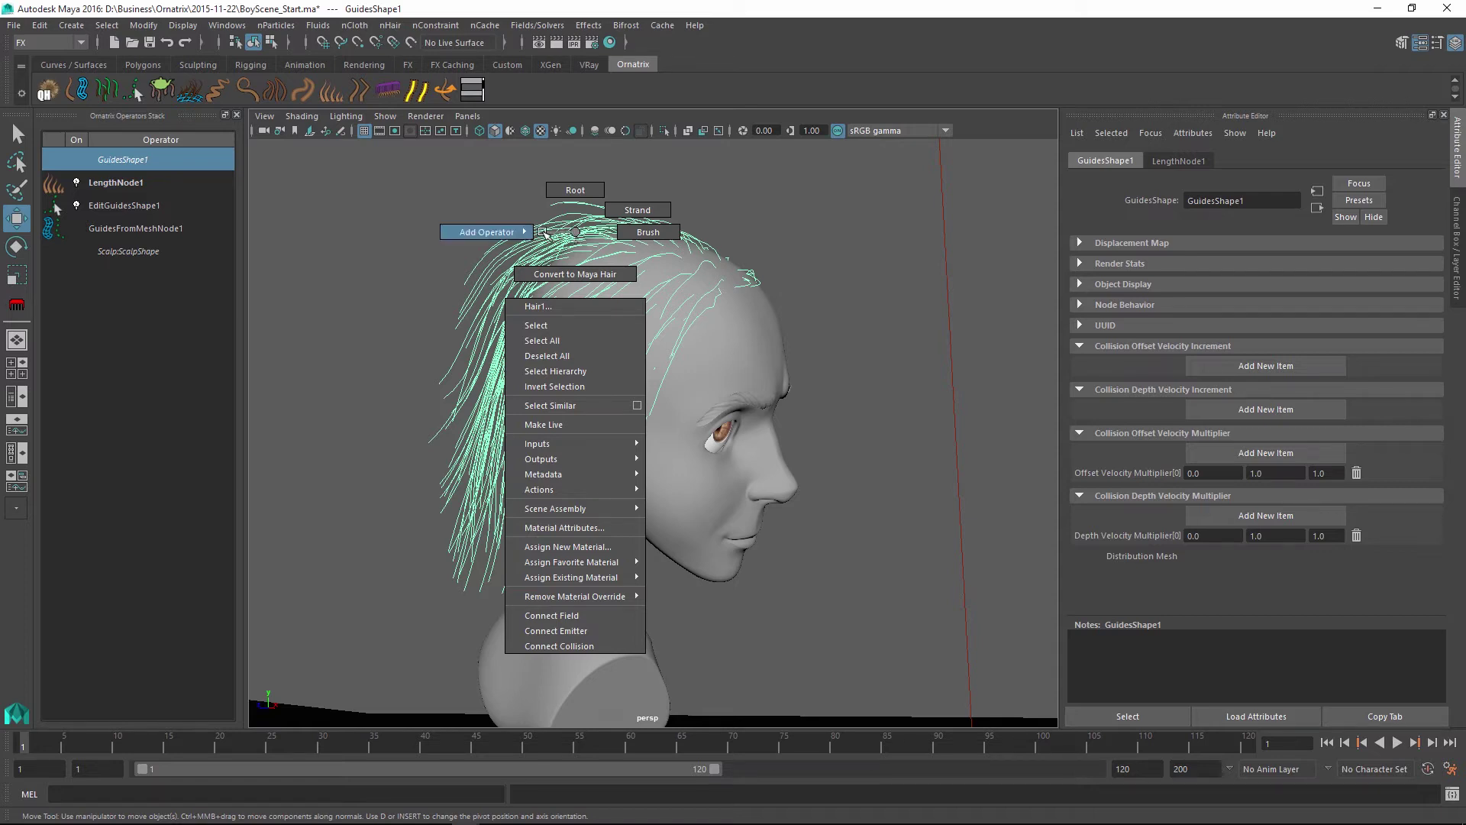
pyautogui.rightClick(566, 236)
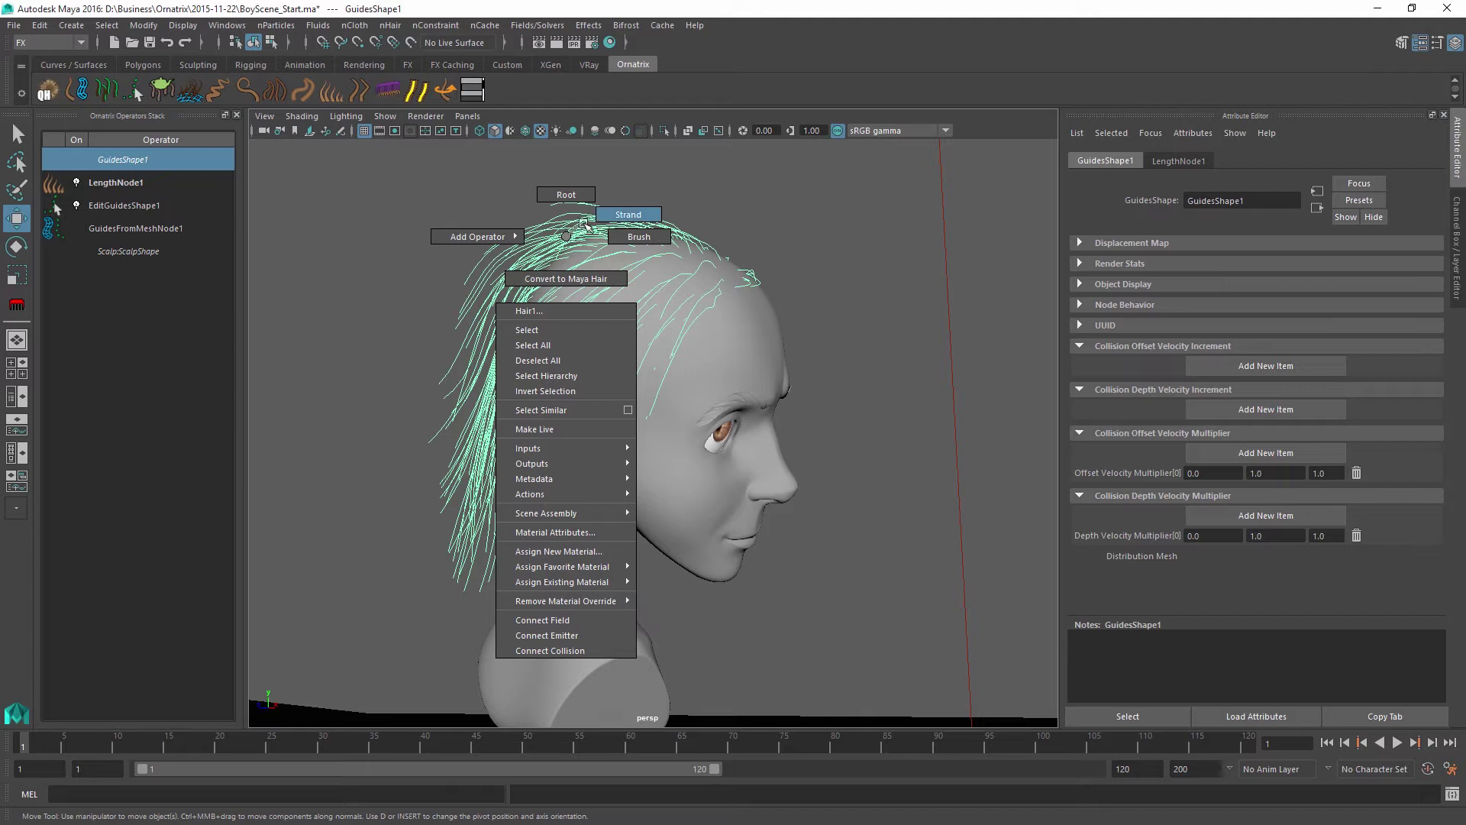
pyautogui.click(610, 219)
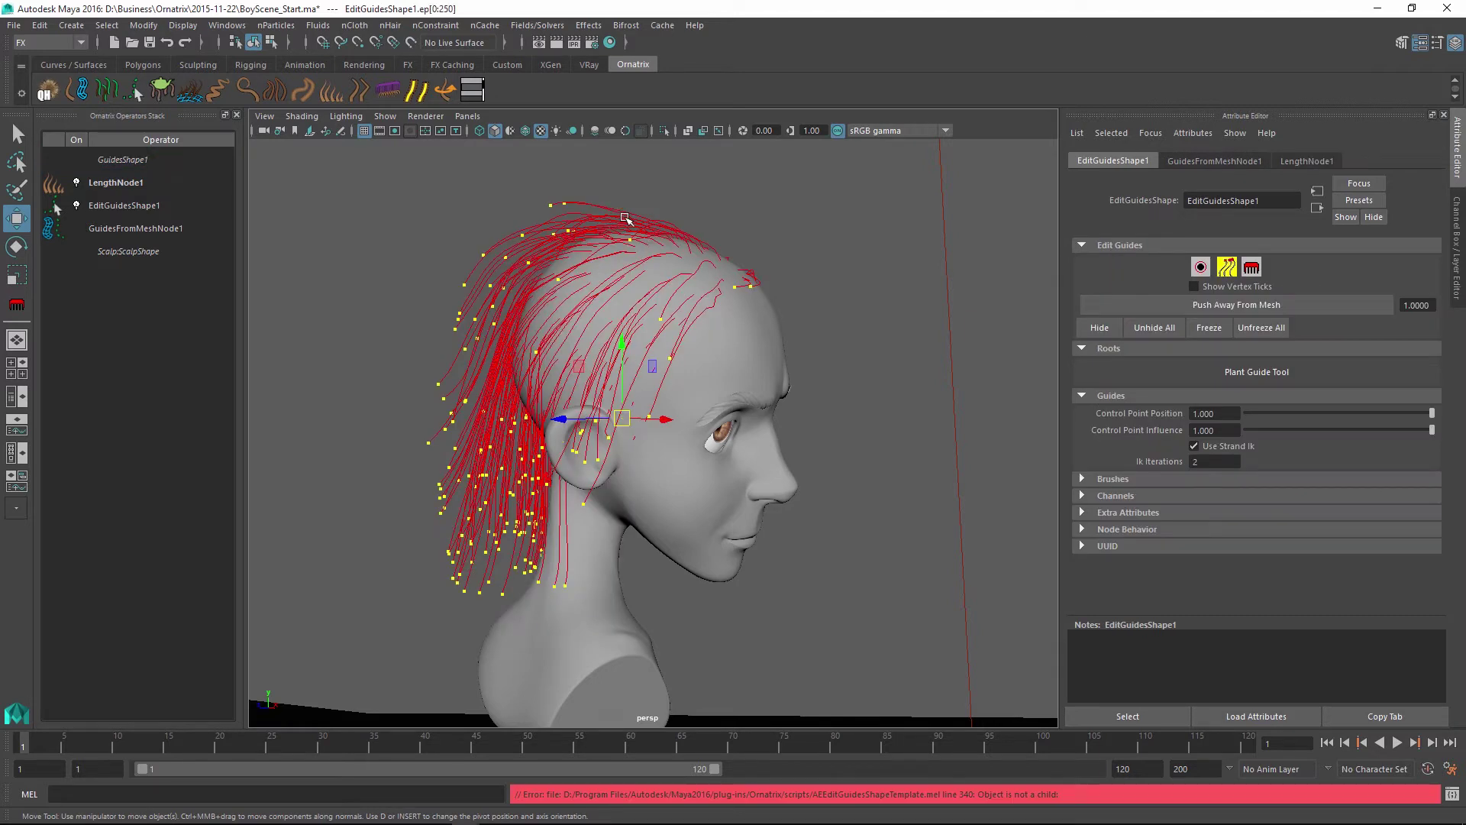
pyautogui.moveTo(701, 168); pyautogui.dragTo(473, 280)
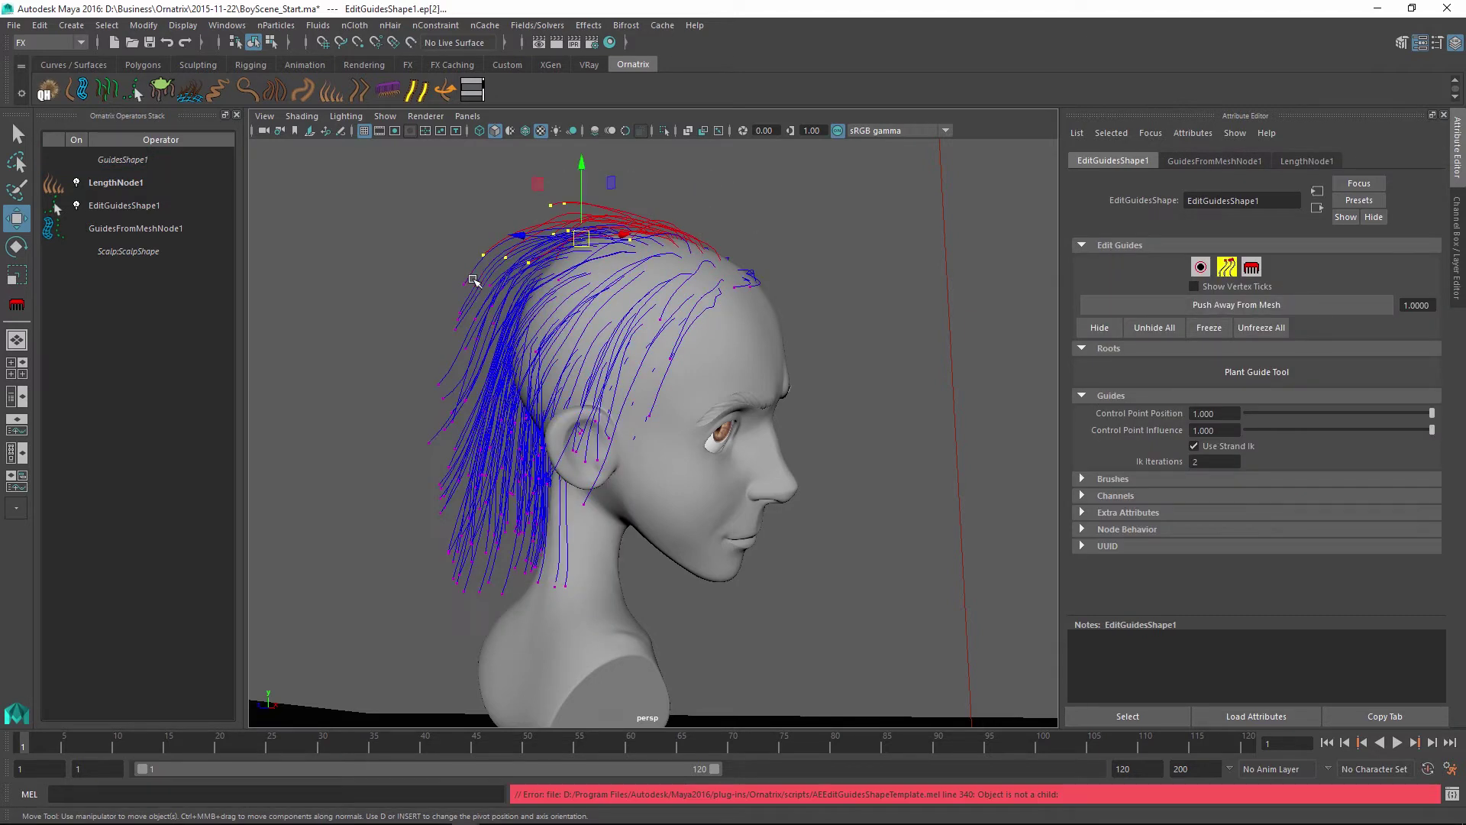
pyautogui.click(140, 162)
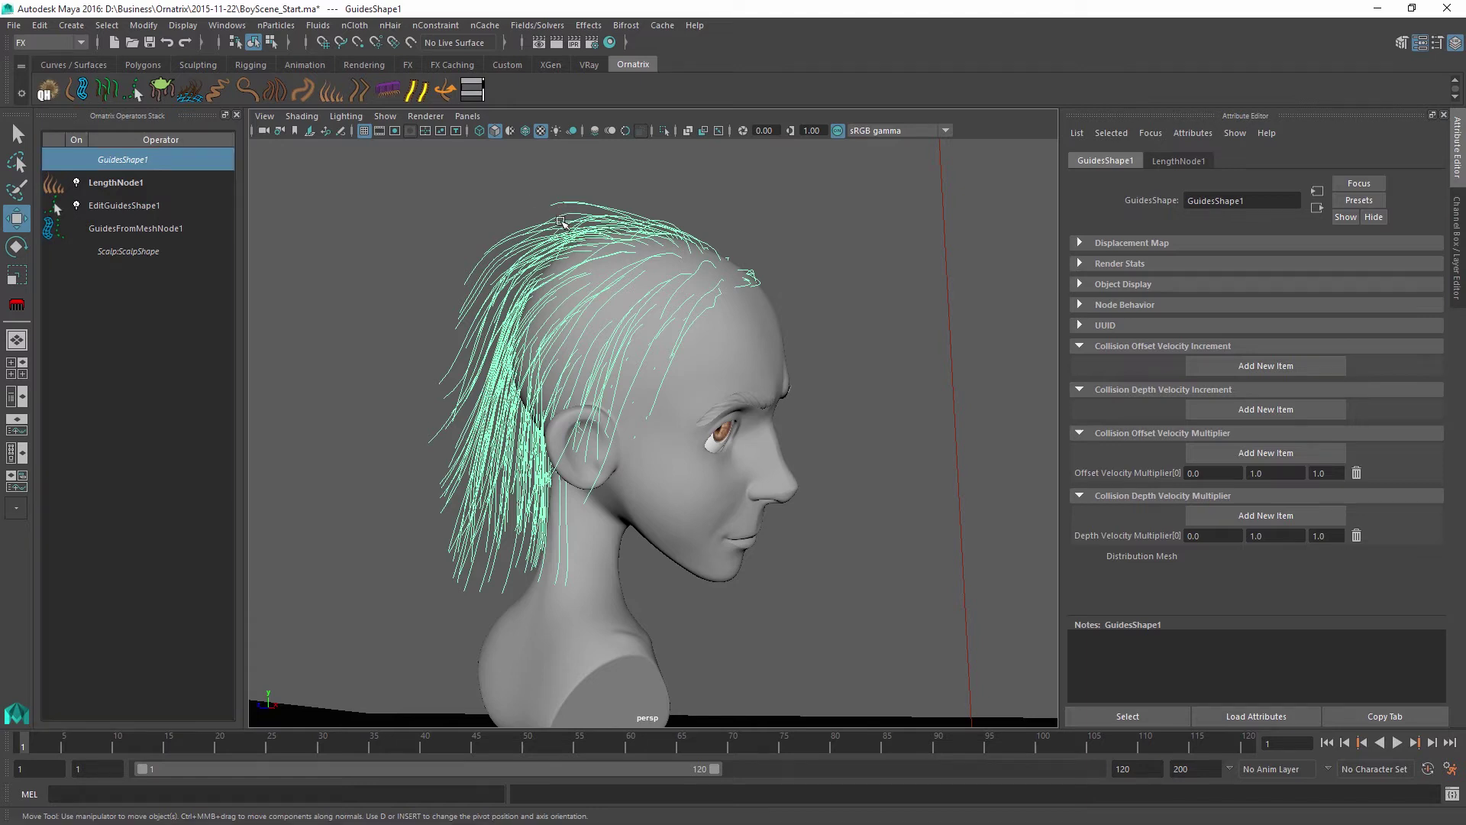
pyautogui.moveTo(561, 221); pyautogui.dragTo(562, 267, button='right')
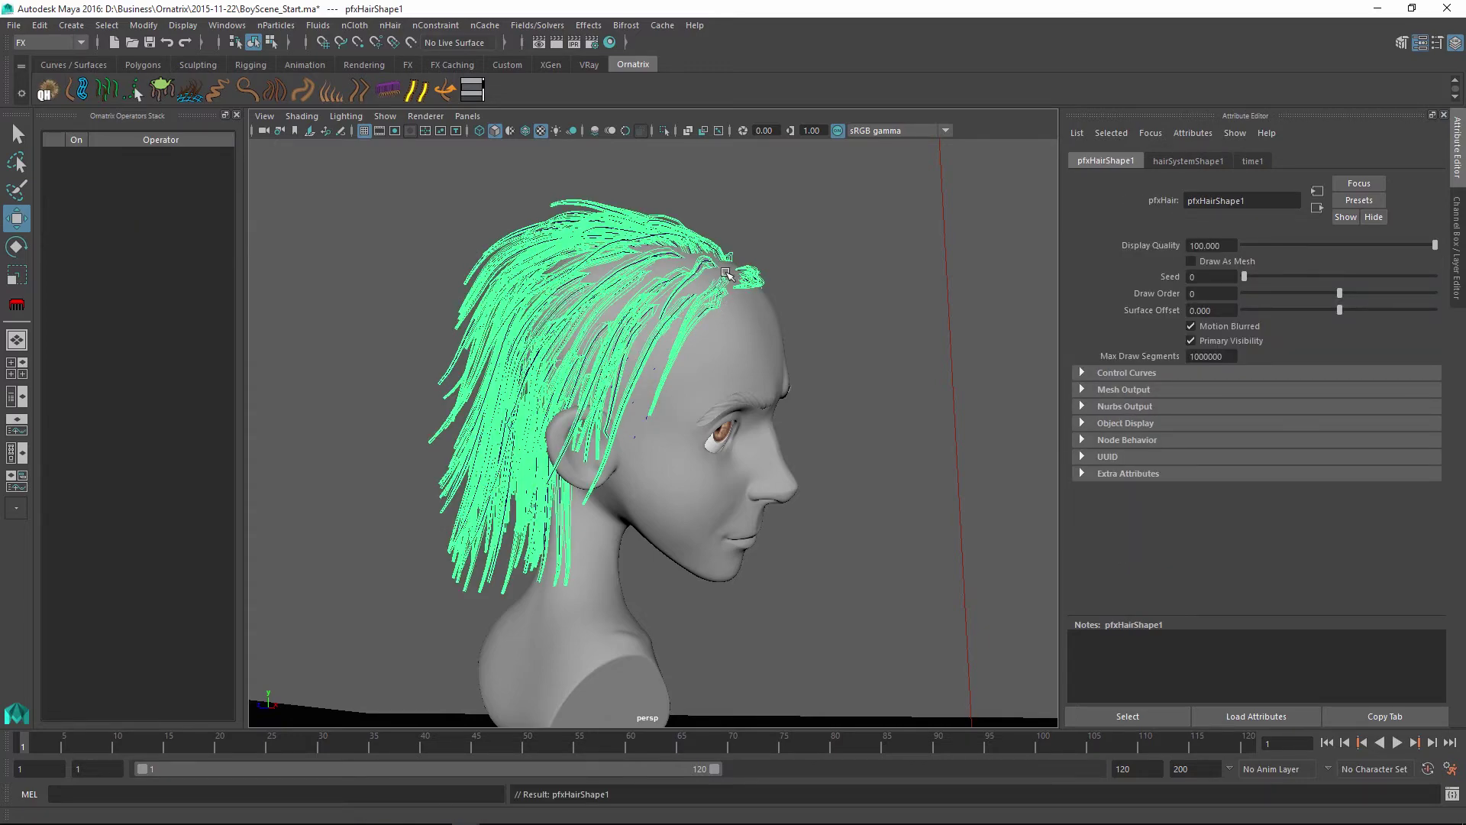
pyautogui.keyDown('alt'); pyautogui.moveTo(726, 308); pyautogui.dragTo(611, 298); pyautogui.keyUp('alt')
# Select pfxHair1 in the Outliner and display its hairSystemShape1 attributes
pyautogui.hotkey('shift', 'o')
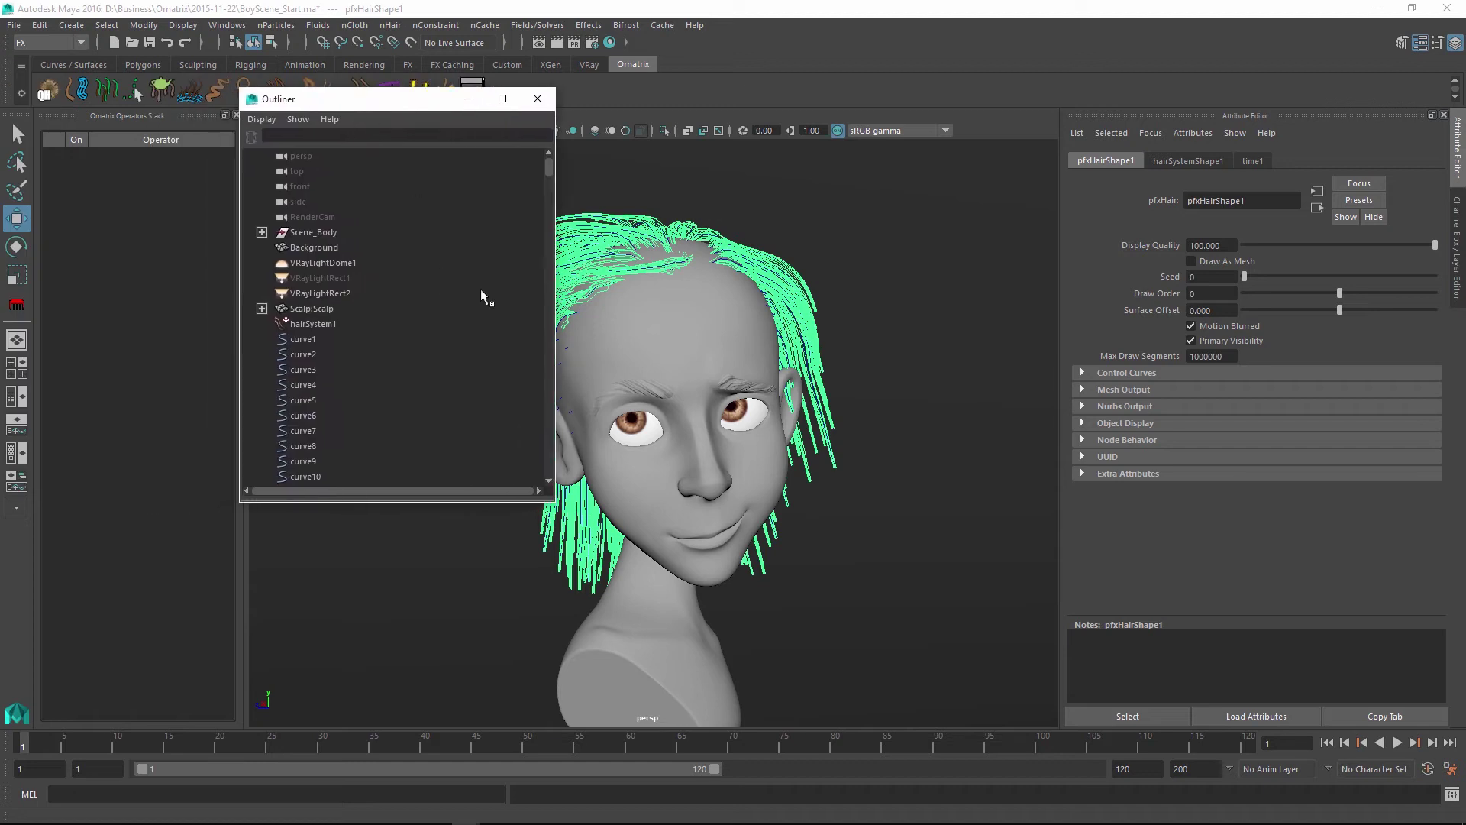
pyautogui.moveTo(550, 163); pyautogui.dragTo(536, 462)
pyautogui.click(308, 446)
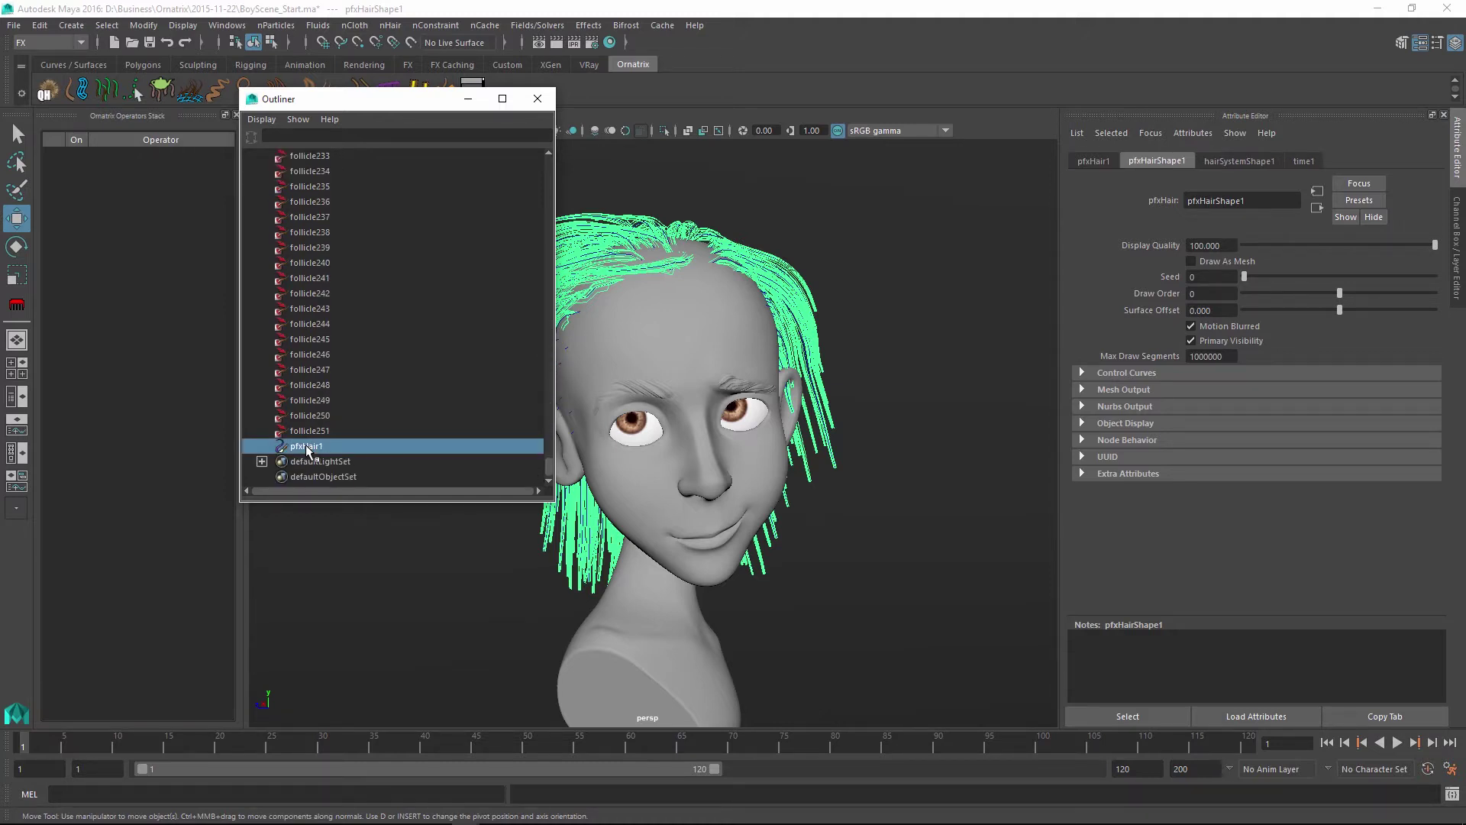
pyautogui.click(538, 99)
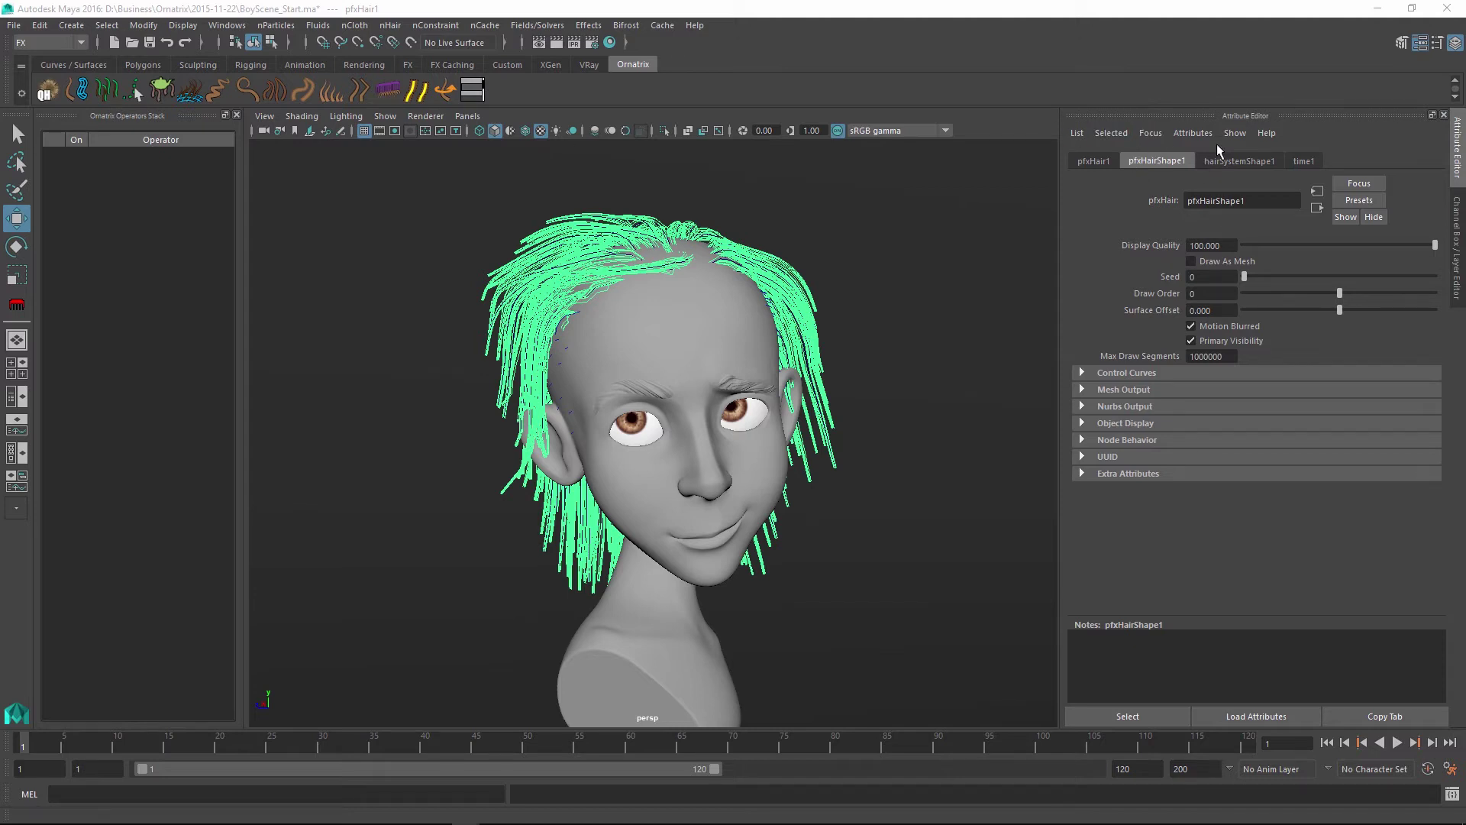
pyautogui.click(1235, 157)
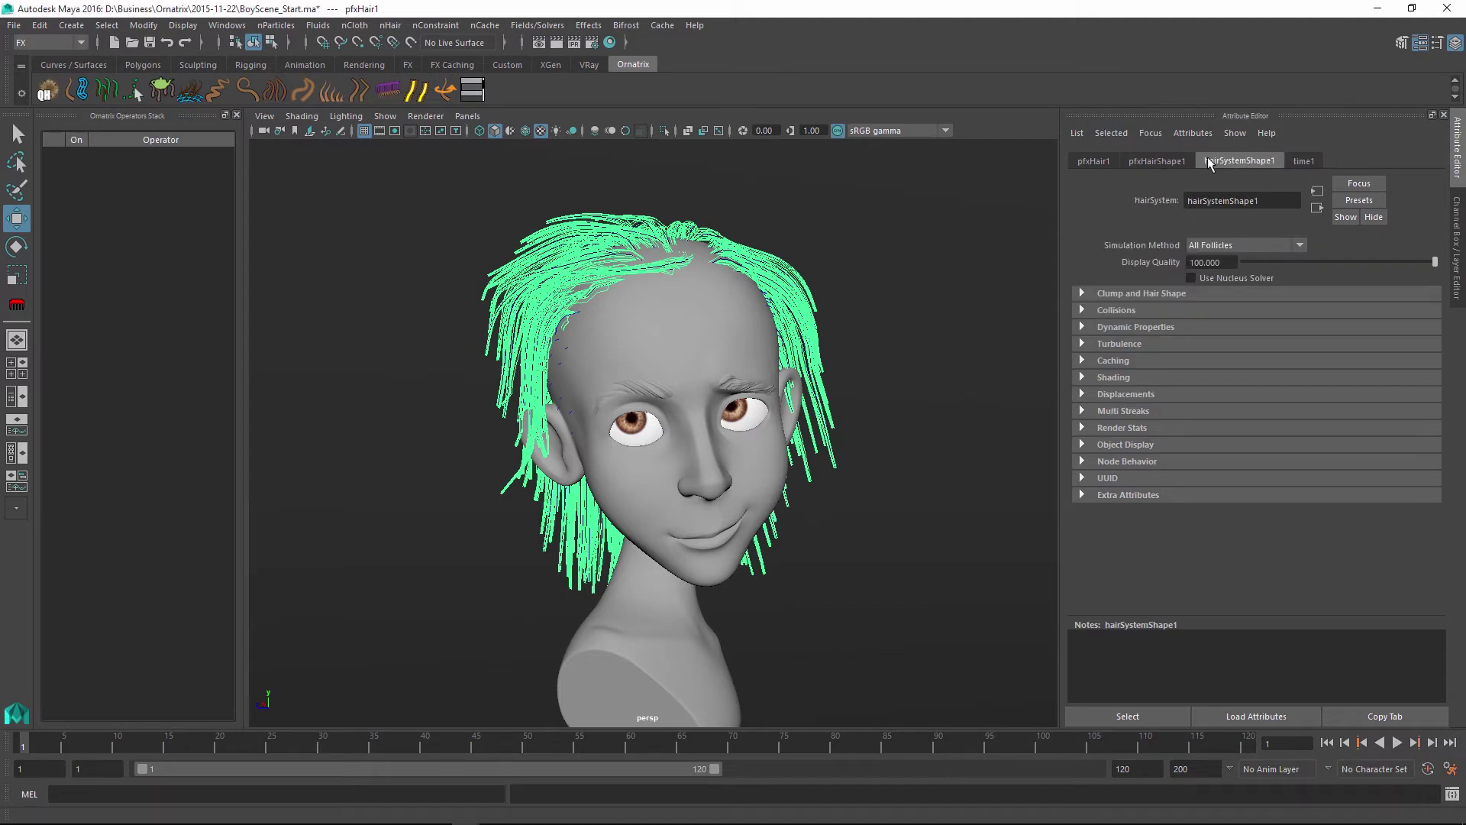
# Widen the hair clumps to 0.539, thin the hair to 0.439, then select the Ornatrix hair
pyautogui.click(1083, 293)
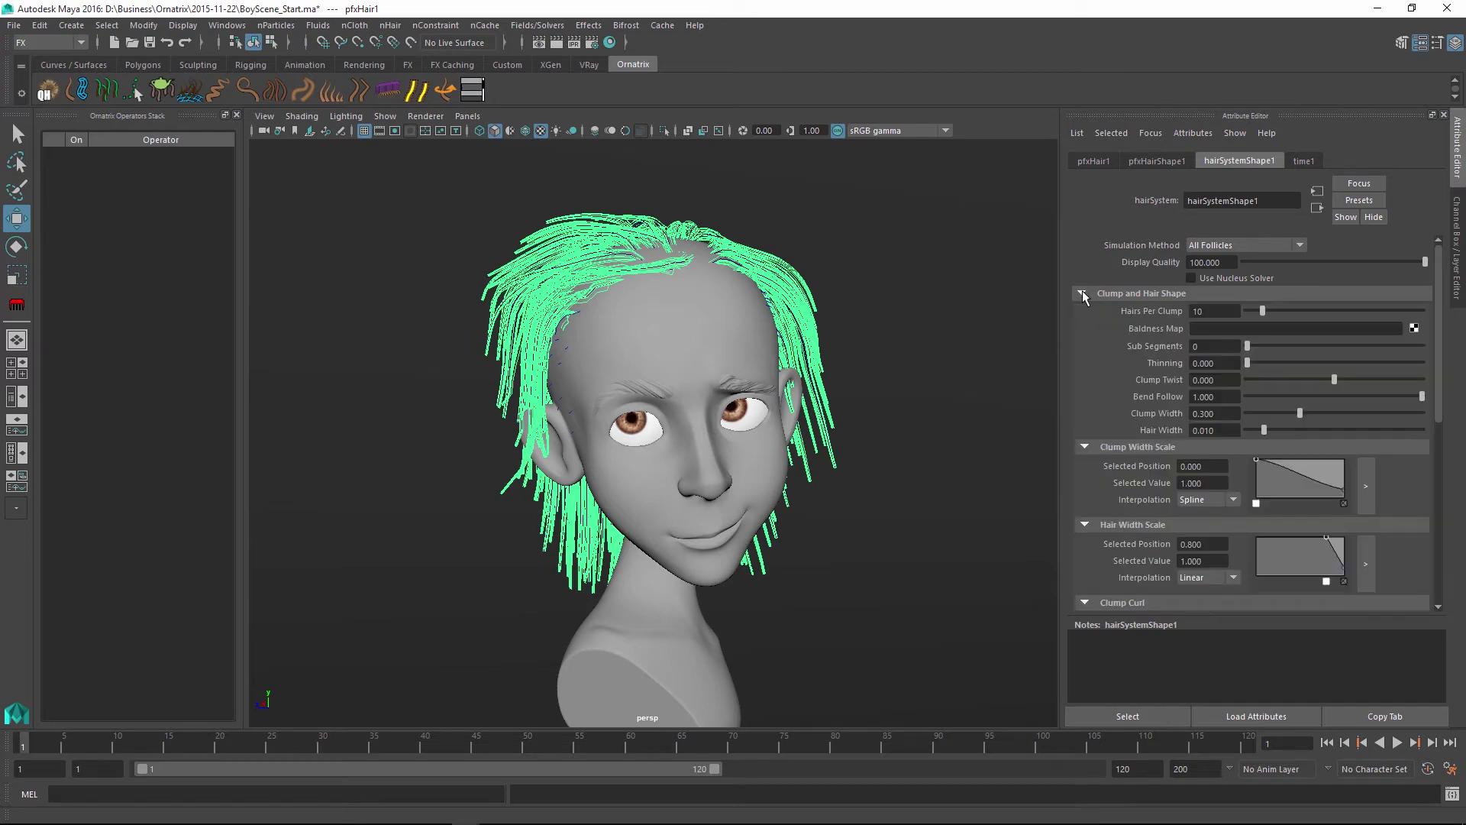
pyautogui.keyDown('alt'); pyautogui.moveTo(655, 296); pyautogui.dragTo(707, 330); pyautogui.keyUp('alt')
pyautogui.moveTo(1300, 412)
pyautogui.mouseDown()
pyautogui.moveTo(1350, 419)
pyautogui.moveTo(1352, 379)
pyautogui.moveTo(1396, 383)
pyautogui.moveTo(1309, 385)
pyautogui.mouseUp()
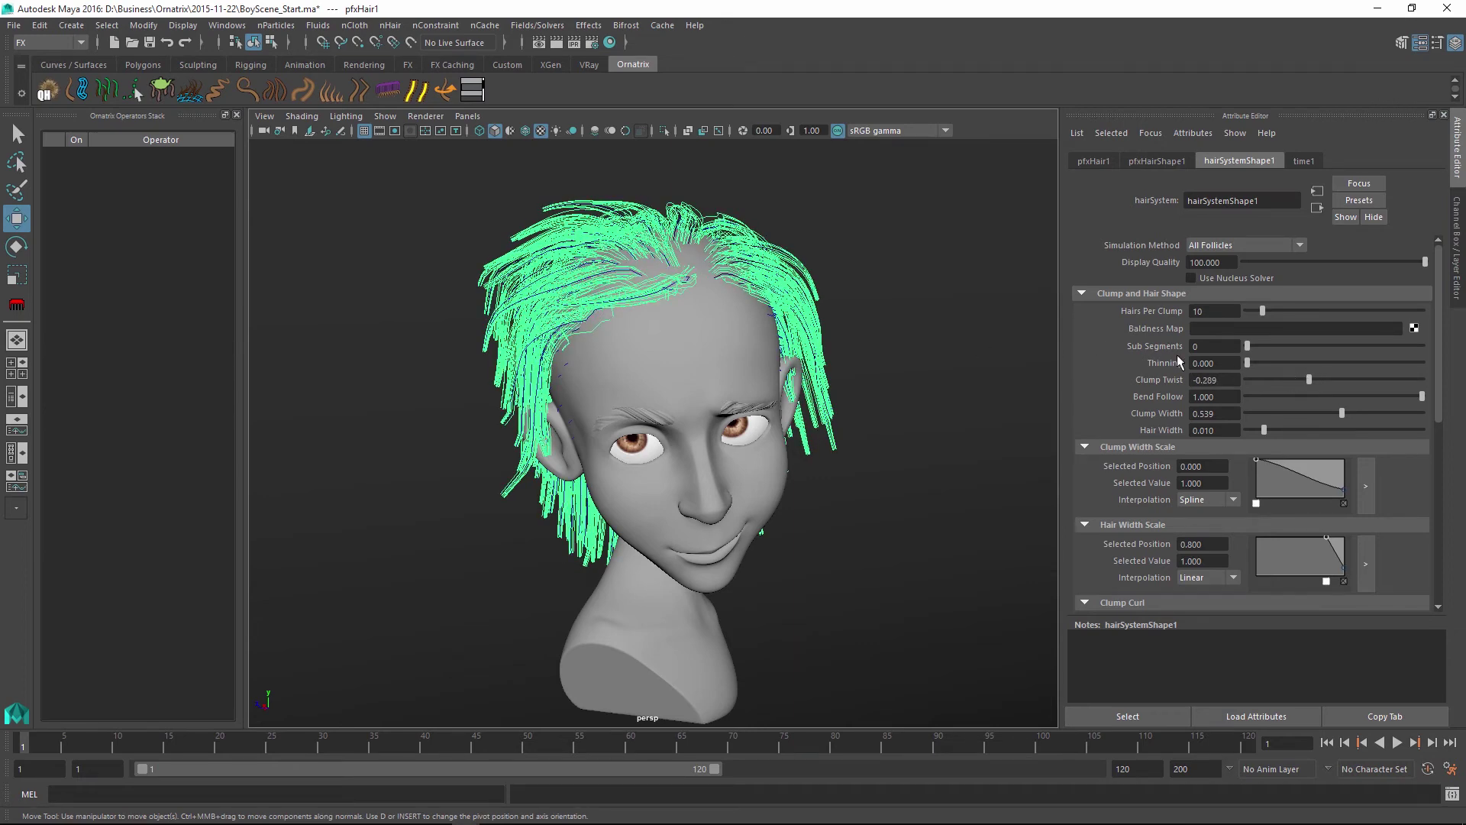
pyautogui.moveTo(1253, 365); pyautogui.dragTo(1324, 368)
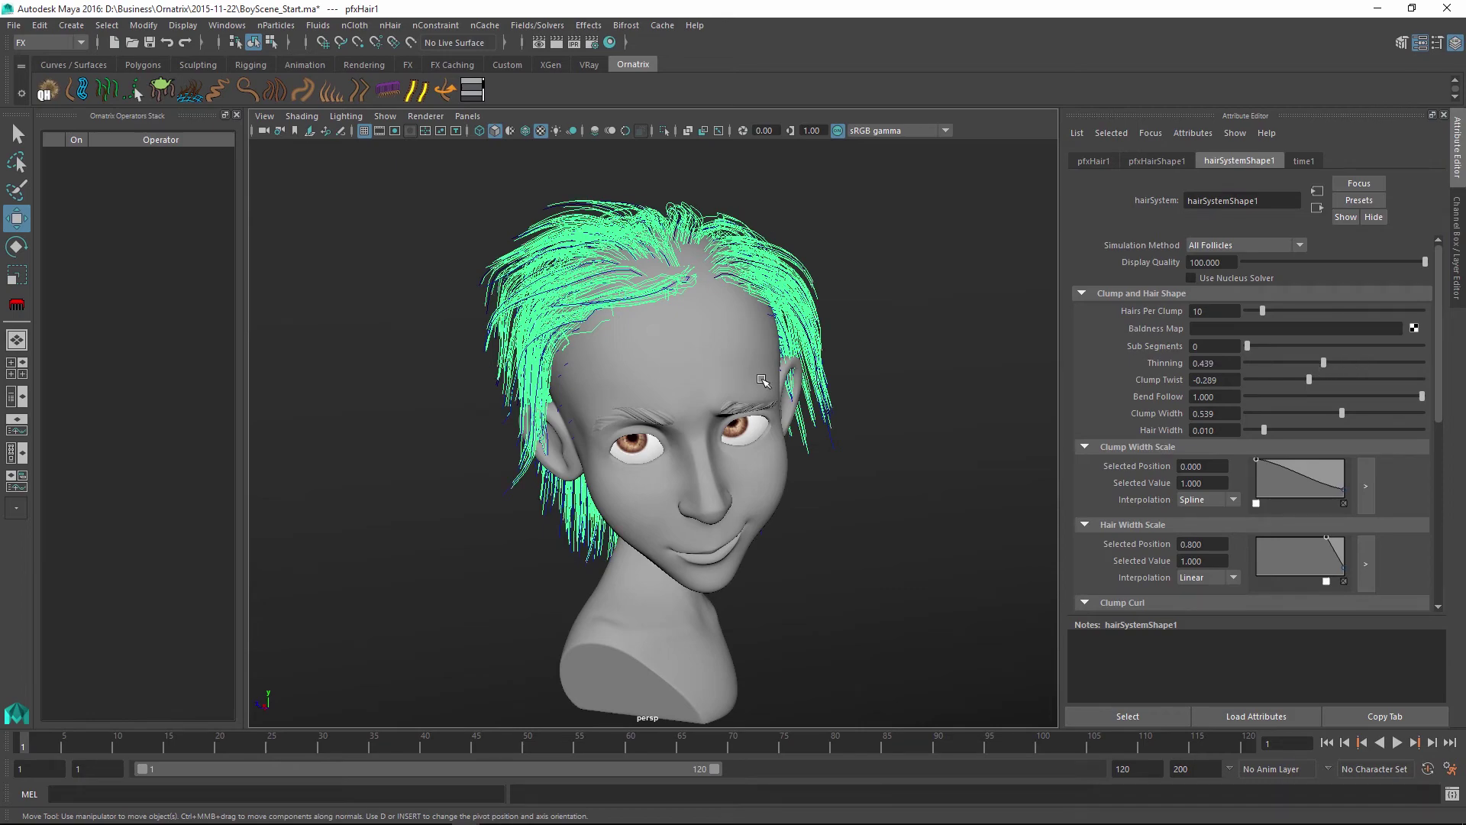
pyautogui.moveTo(764, 381)
pyautogui.keyDown('alt'); pyautogui.mouseDown()
pyautogui.moveTo(726, 388)
pyautogui.moveTo(774, 368)
pyautogui.mouseUp(); pyautogui.keyUp('alt')
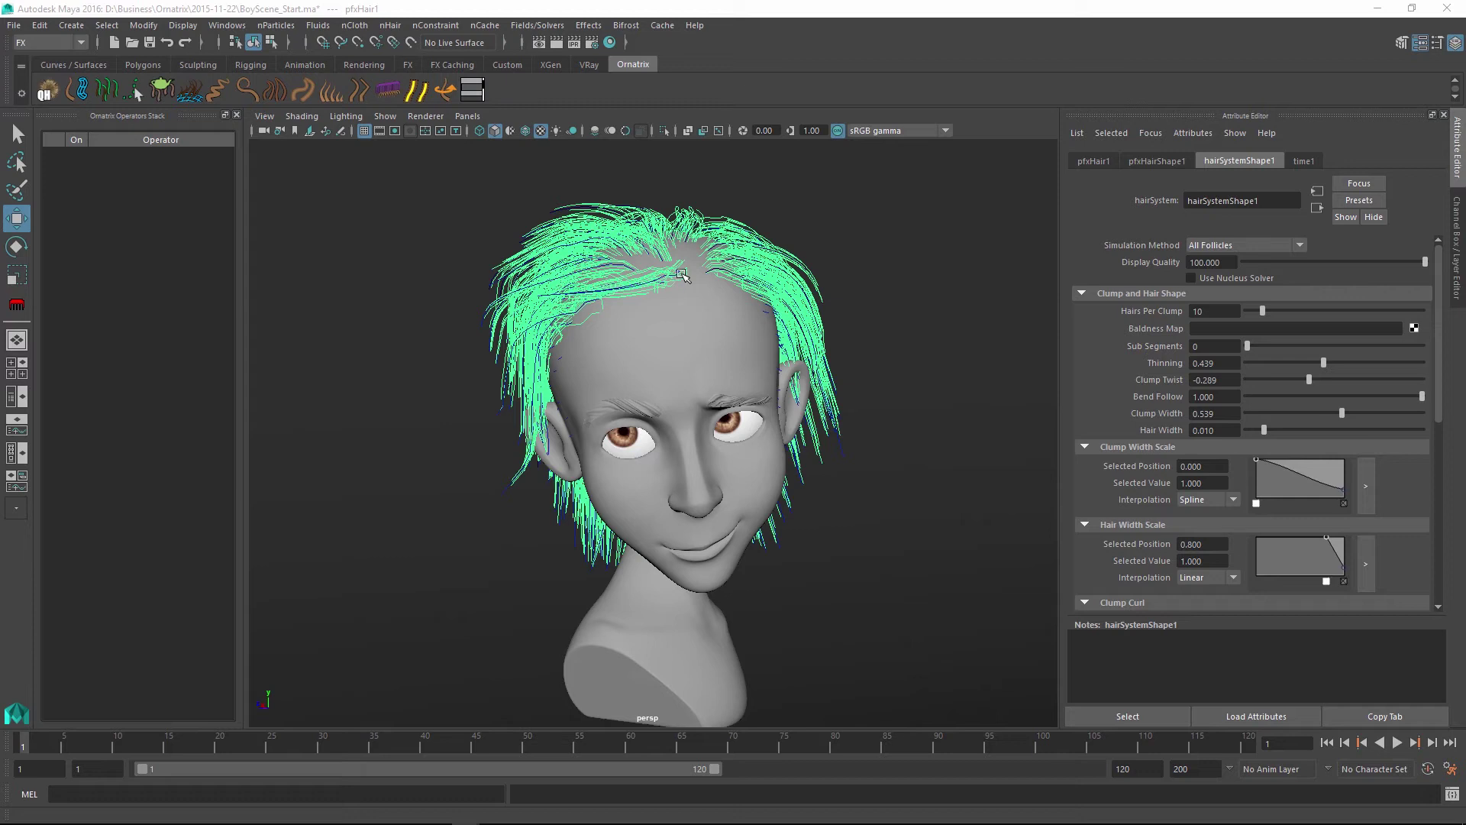
pyautogui.click(778, 321)
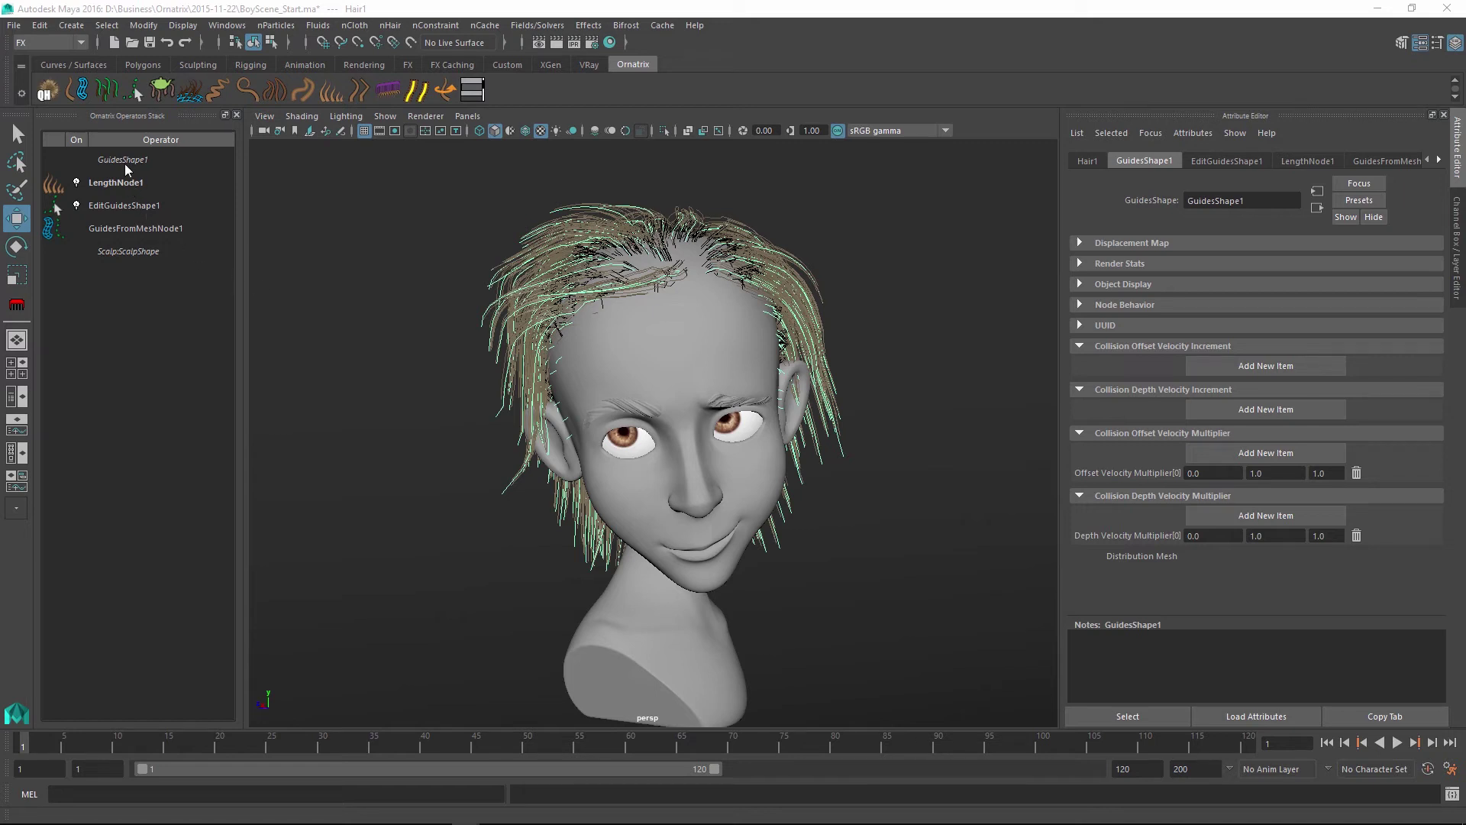
# Set the LengthNode1 value to 1.55, then template the background plane
pyautogui.click(113, 182)
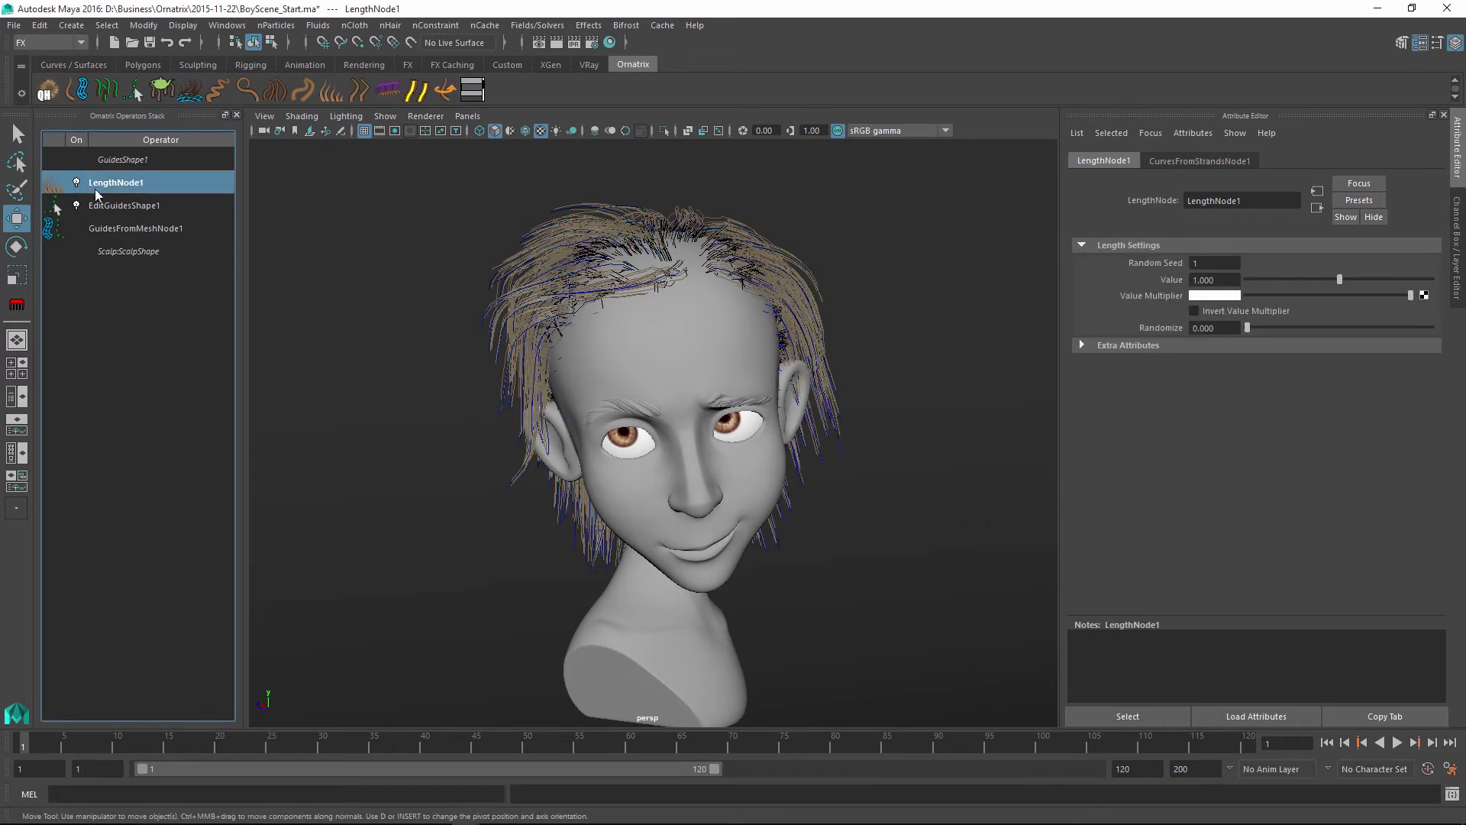
pyautogui.moveTo(1340, 280)
pyautogui.mouseDown()
pyautogui.moveTo(1303, 278)
pyautogui.moveTo(1385, 280)
pyautogui.moveTo(1289, 278)
pyautogui.moveTo(1336, 278)
pyautogui.moveTo(1315, 281)
pyautogui.mouseUp()
pyautogui.click(365, 415)
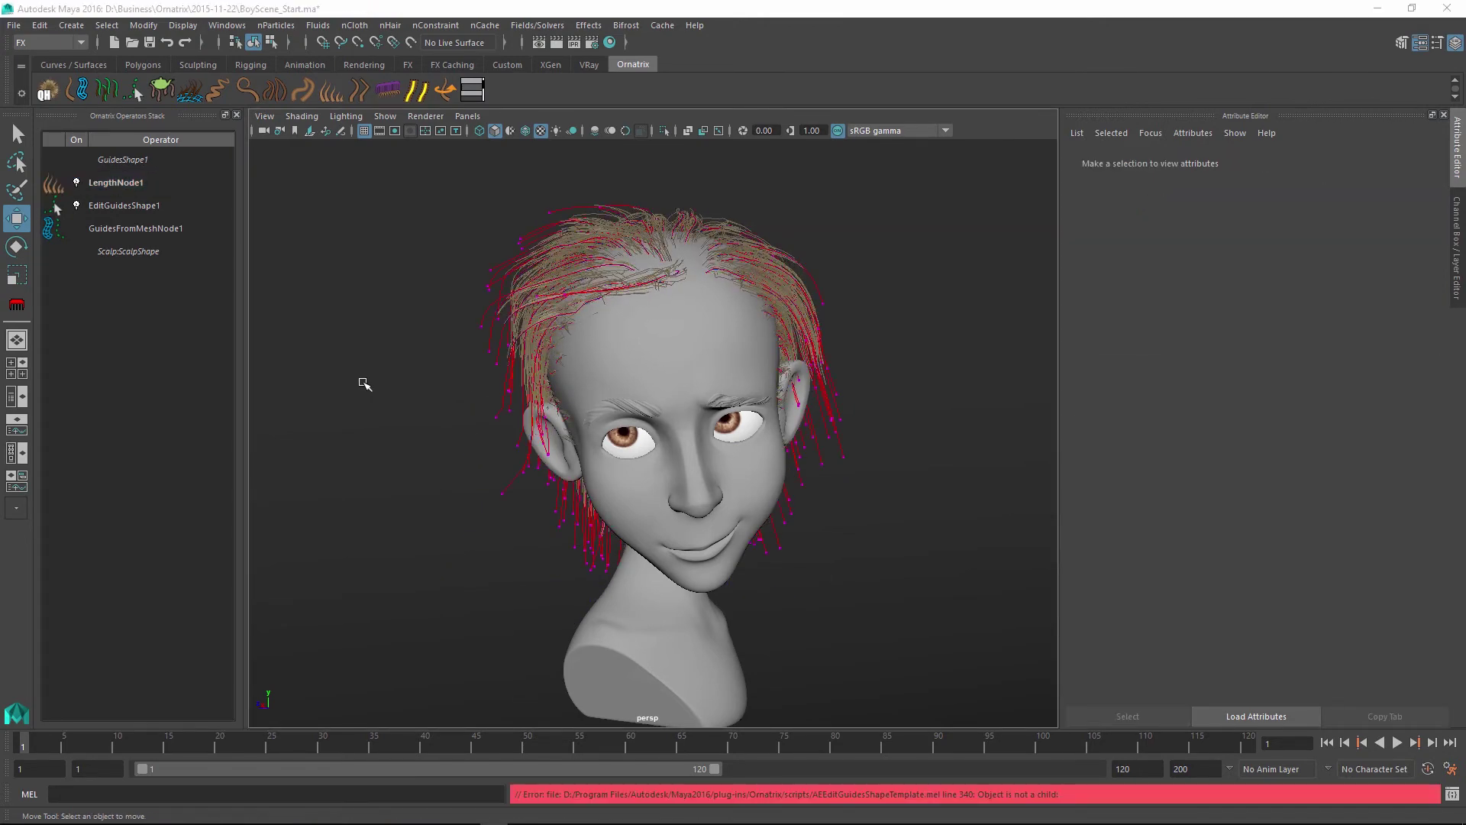
pyautogui.click(364, 384)
pyautogui.moveTo(365, 384)
pyautogui.mouseDown(button='right')
pyautogui.moveTo(350, 621)
pyautogui.moveTo(351, 596)
pyautogui.moveTo(351, 621)
pyautogui.moveTo(445, 621)
pyautogui.mouseUp(button='right')
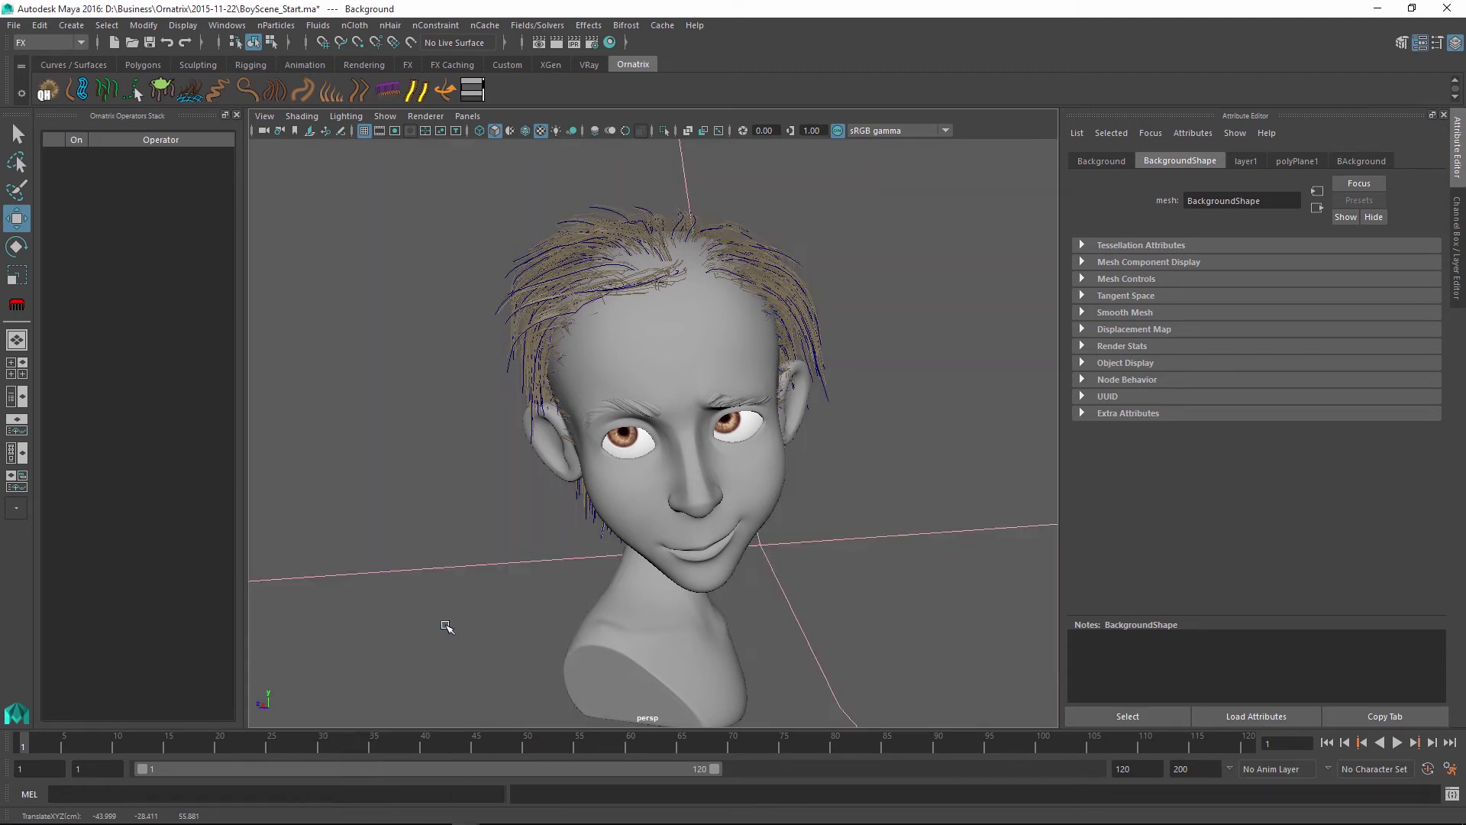
# In EditGuidesShape1, select guide points beside the right of the face, try a move, and undo it
pyautogui.click(652, 321)
pyautogui.click(132, 207)
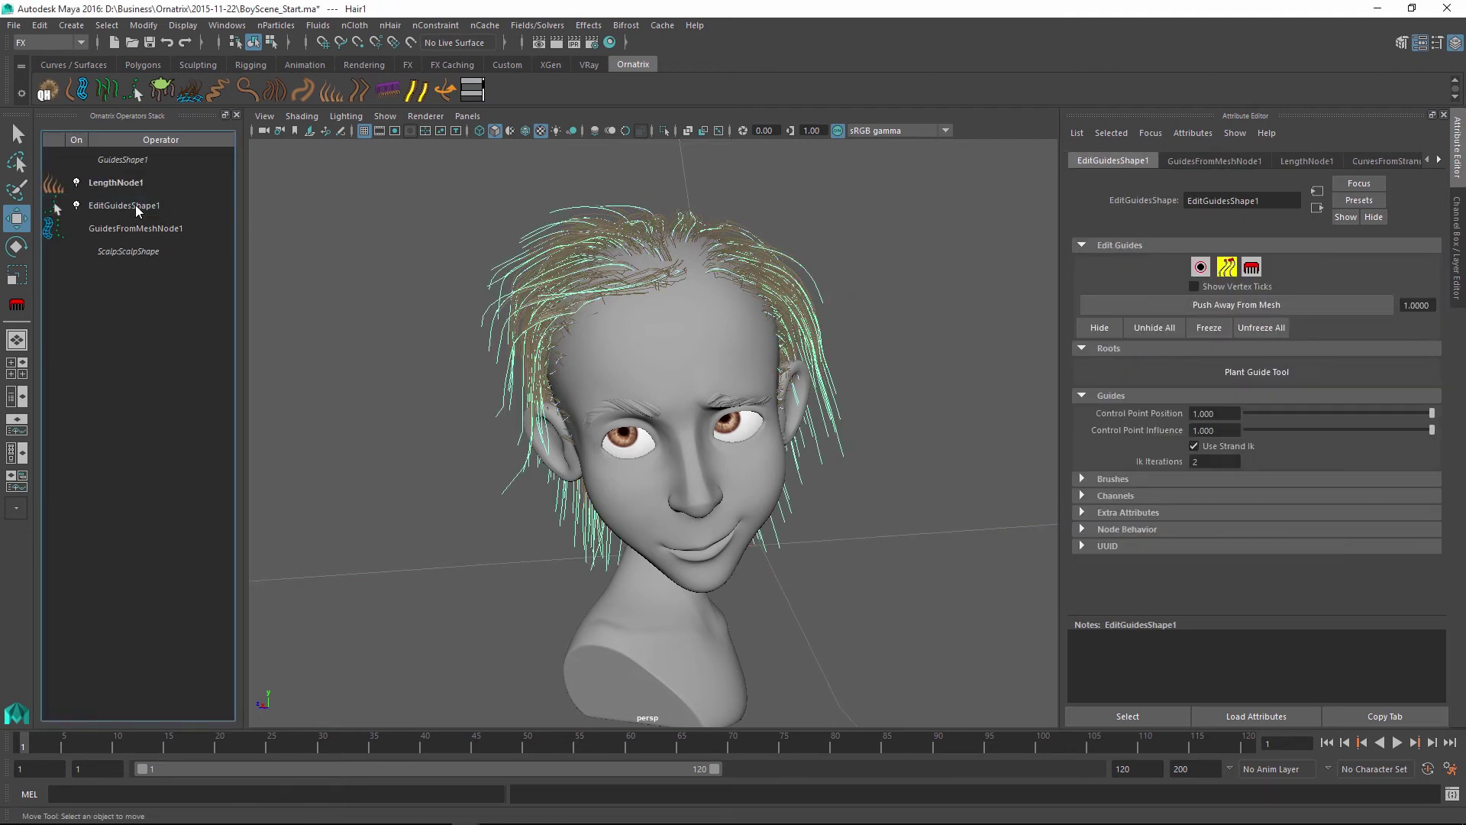
pyautogui.moveTo(933, 537); pyautogui.dragTo(775, 321)
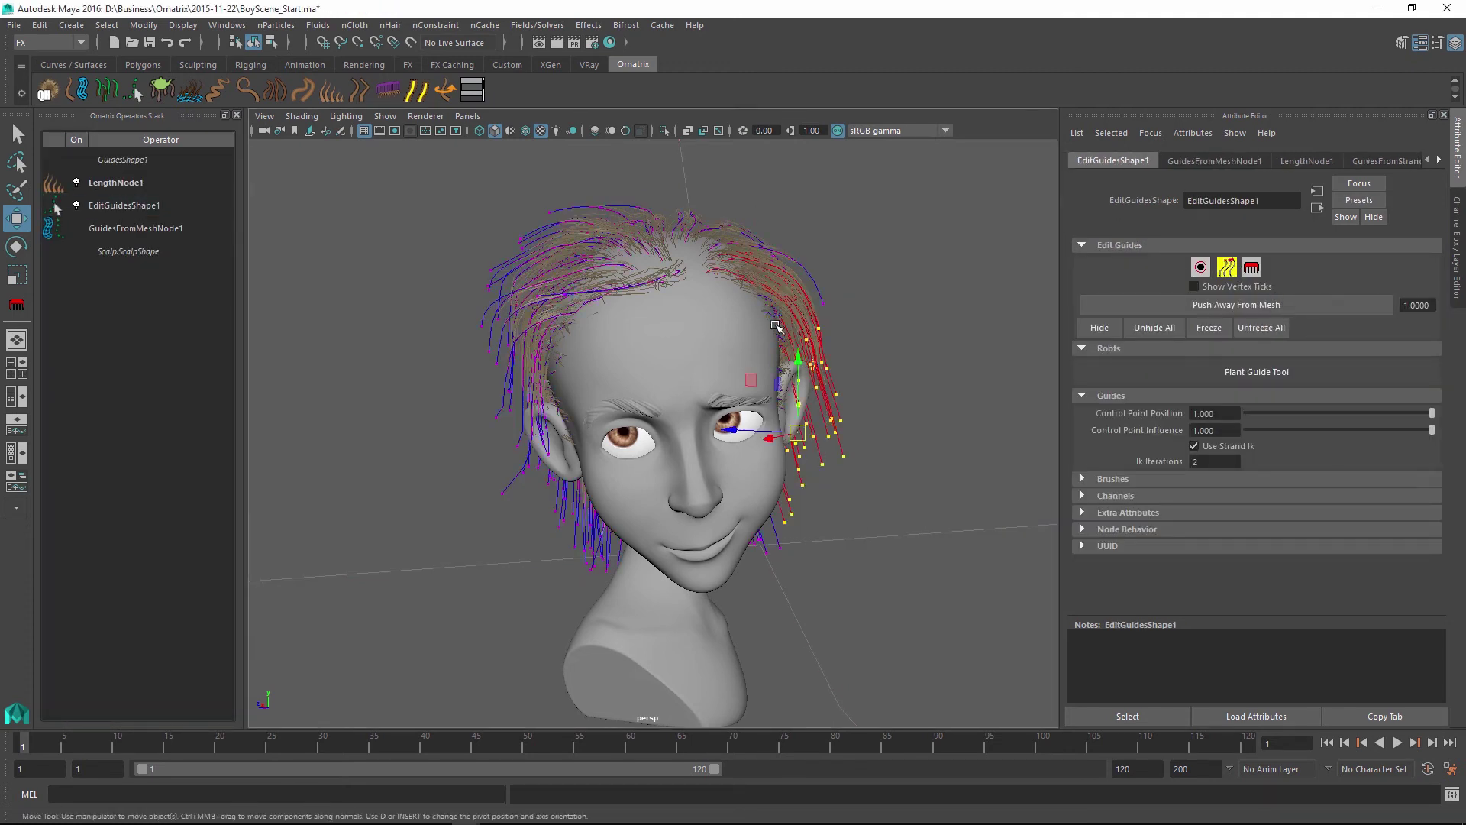
pyautogui.moveTo(796, 434); pyautogui.dragTo(859, 397)
pyautogui.hotkey('ctrl', 'z')
# Brush-comb the guide strands on the top-left of the head into a new sweep
pyautogui.click(1250, 269)
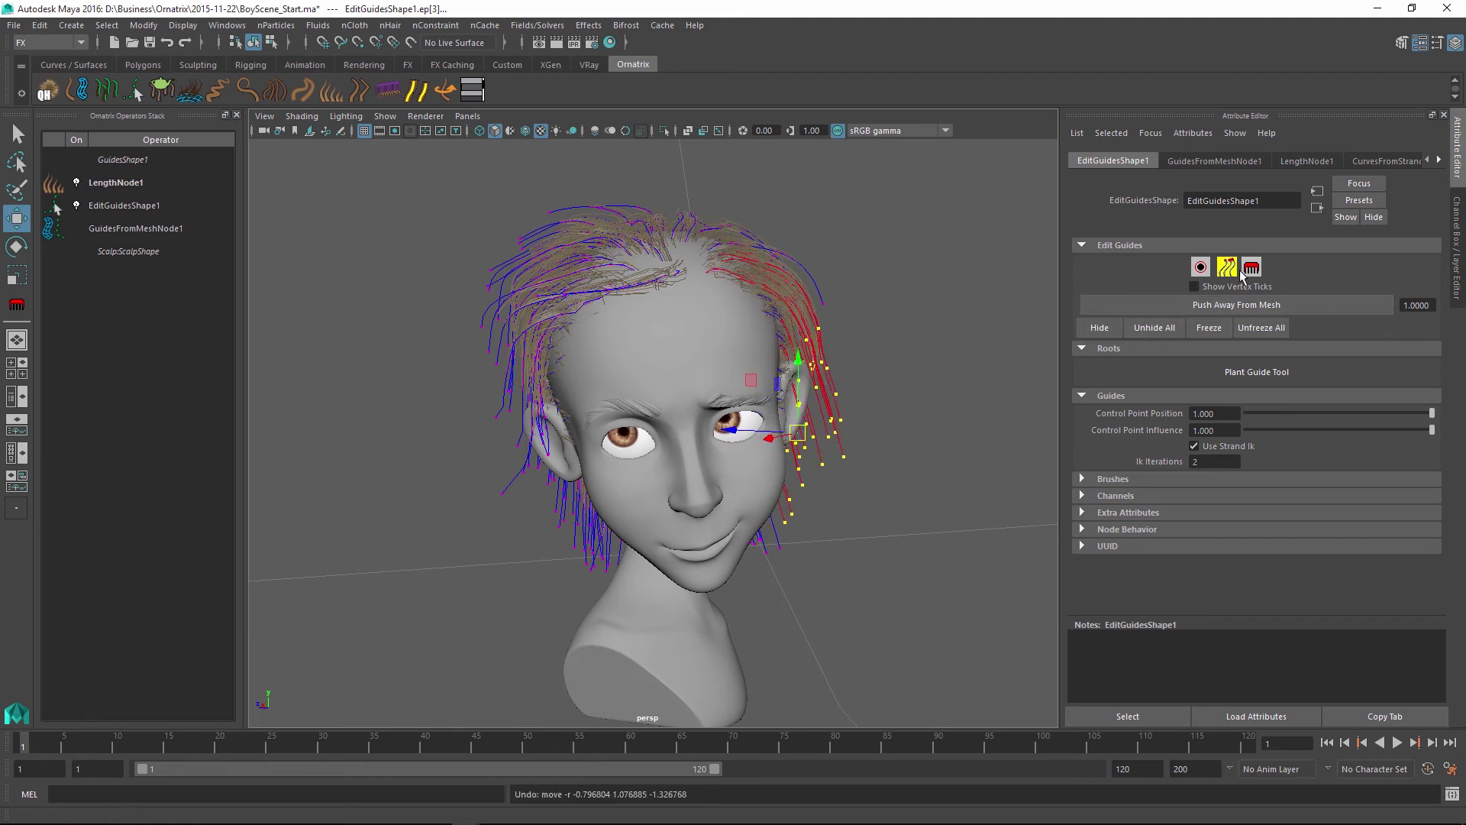
pyautogui.moveTo(746, 328)
pyautogui.mouseDown()
pyautogui.moveTo(566, 267)
pyautogui.moveTo(540, 273)
pyautogui.moveTo(594, 244)
pyautogui.moveTo(566, 231)
pyautogui.mouseUp()
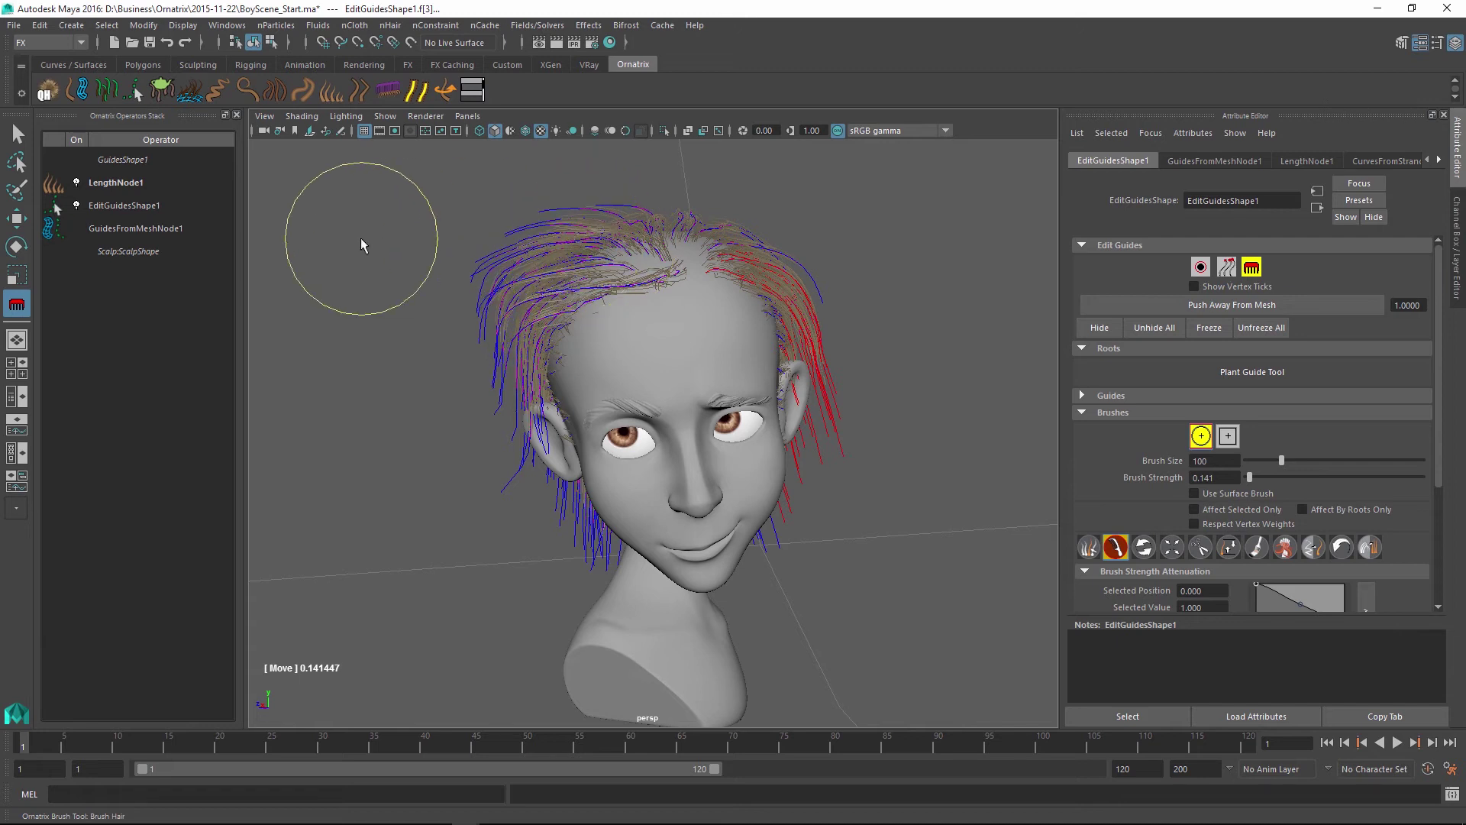
pyautogui.press('w')
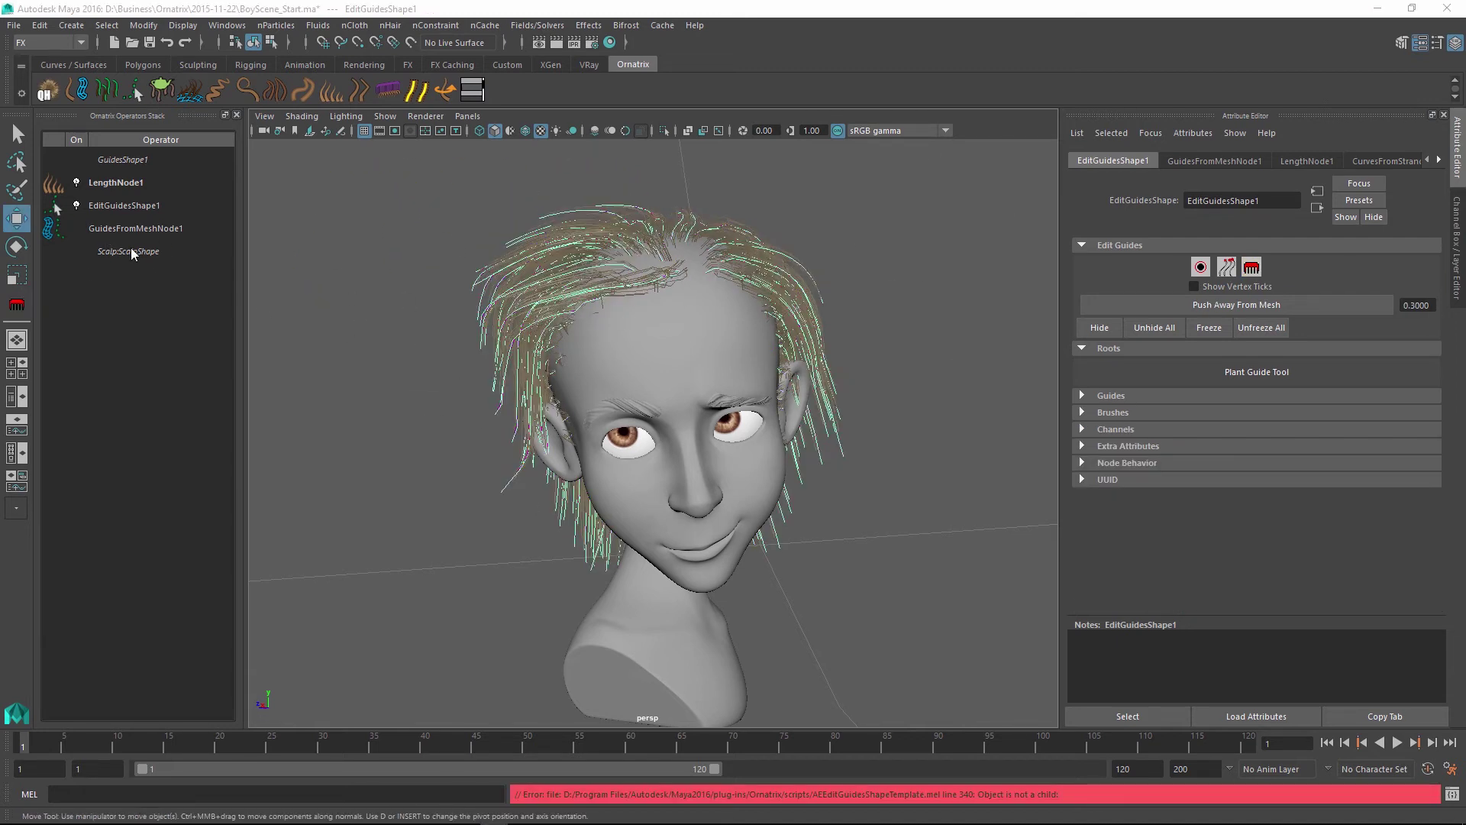
pyautogui.click(171, 228)
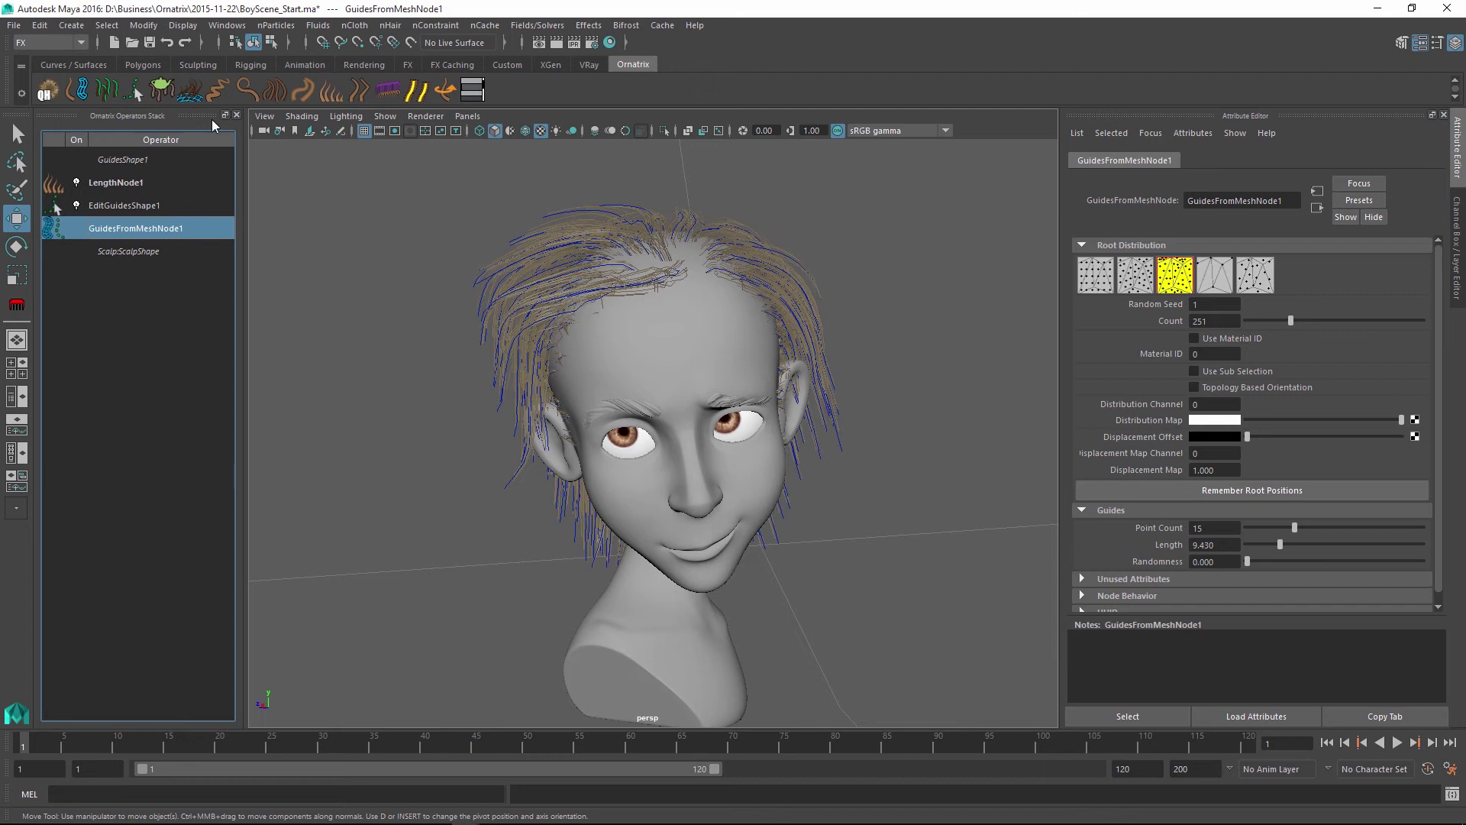
# Add a curl operator with slightly lower magnitude and raise the guide Point Count to 20
pyautogui.click(249, 90)
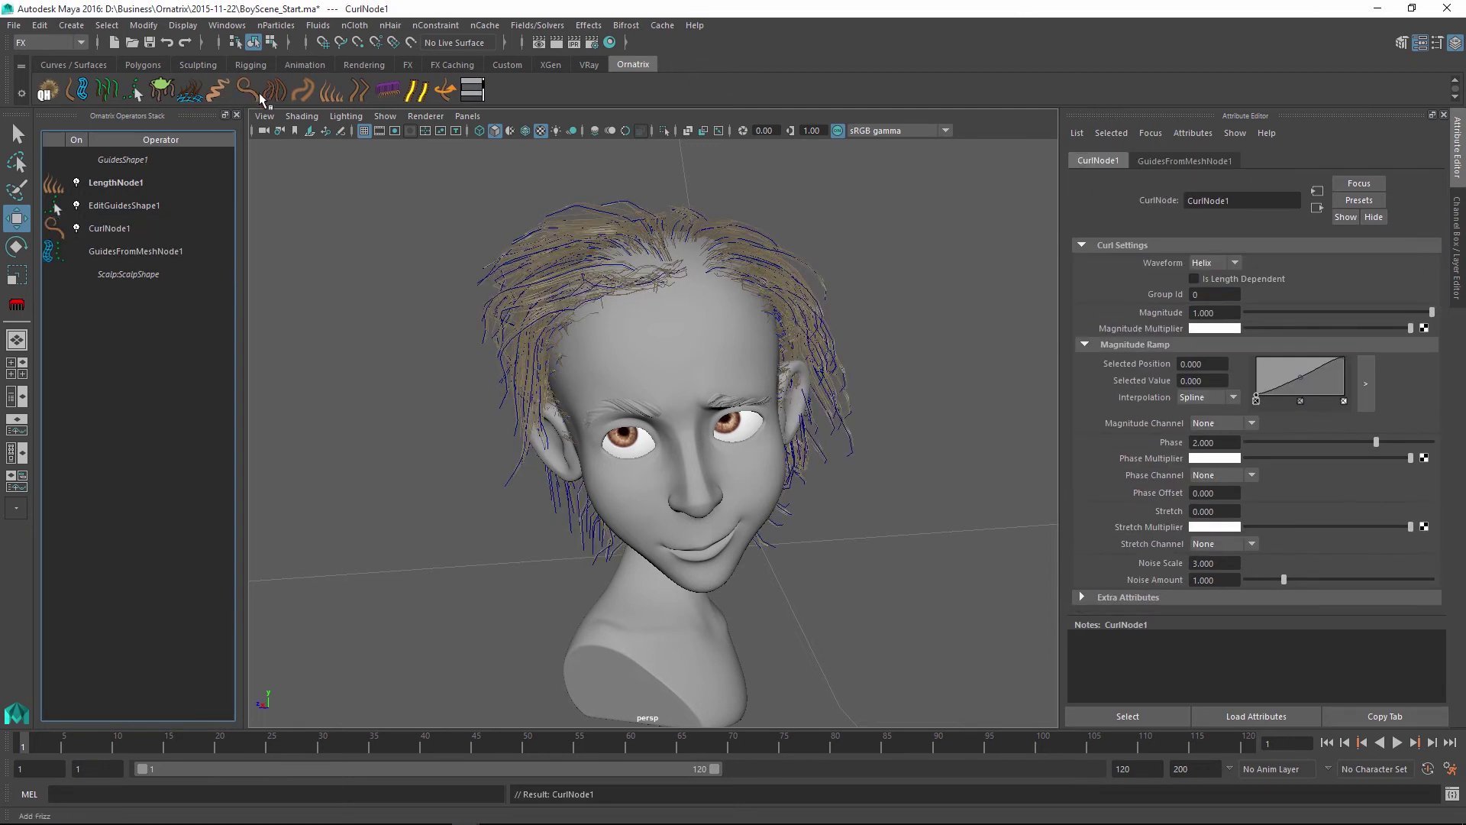
pyautogui.moveTo(1433, 313)
pyautogui.mouseDown()
pyautogui.moveTo(1329, 306)
pyautogui.moveTo(1415, 313)
pyautogui.mouseUp()
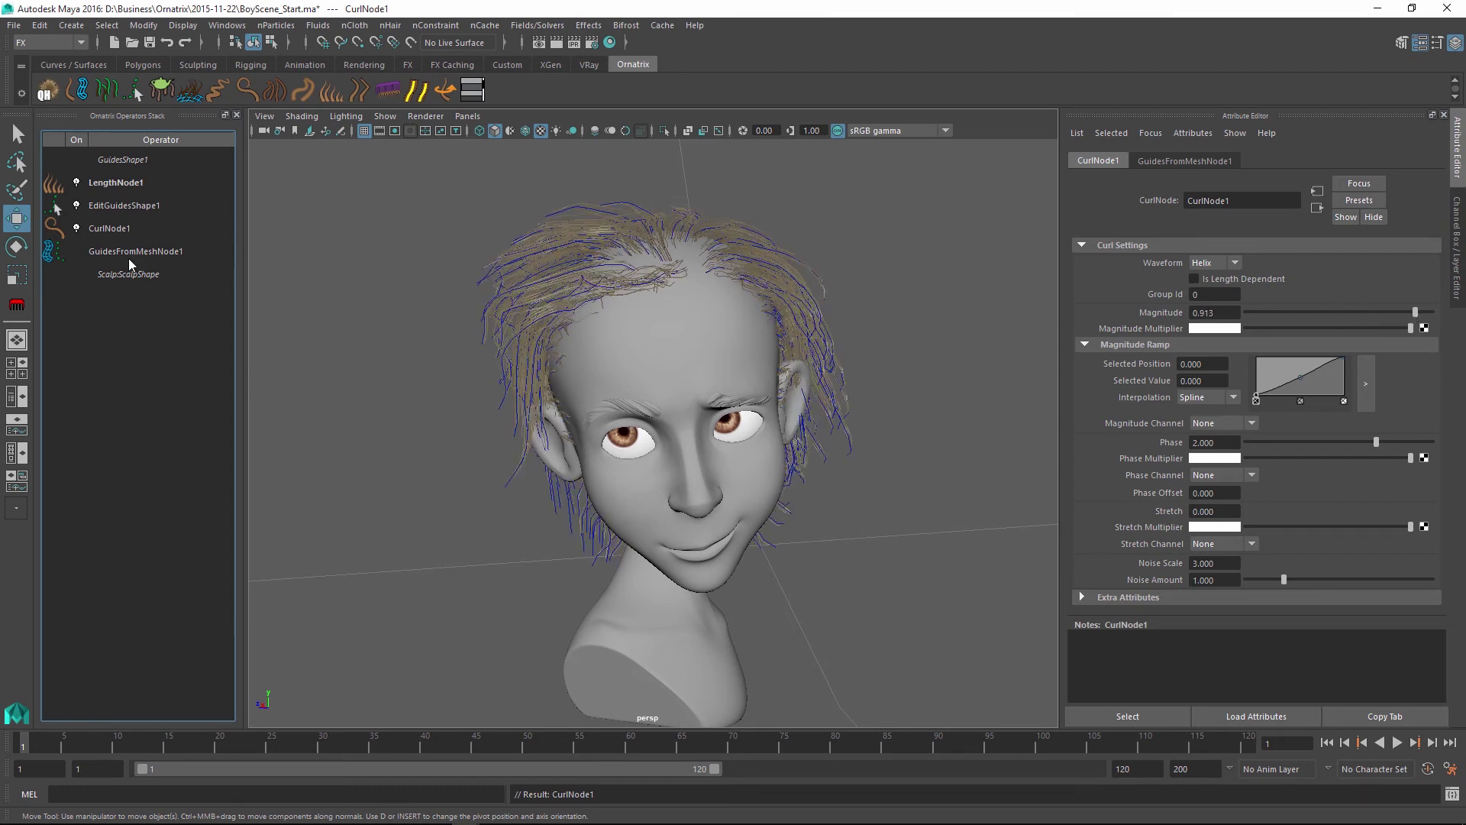
pyautogui.click(128, 250)
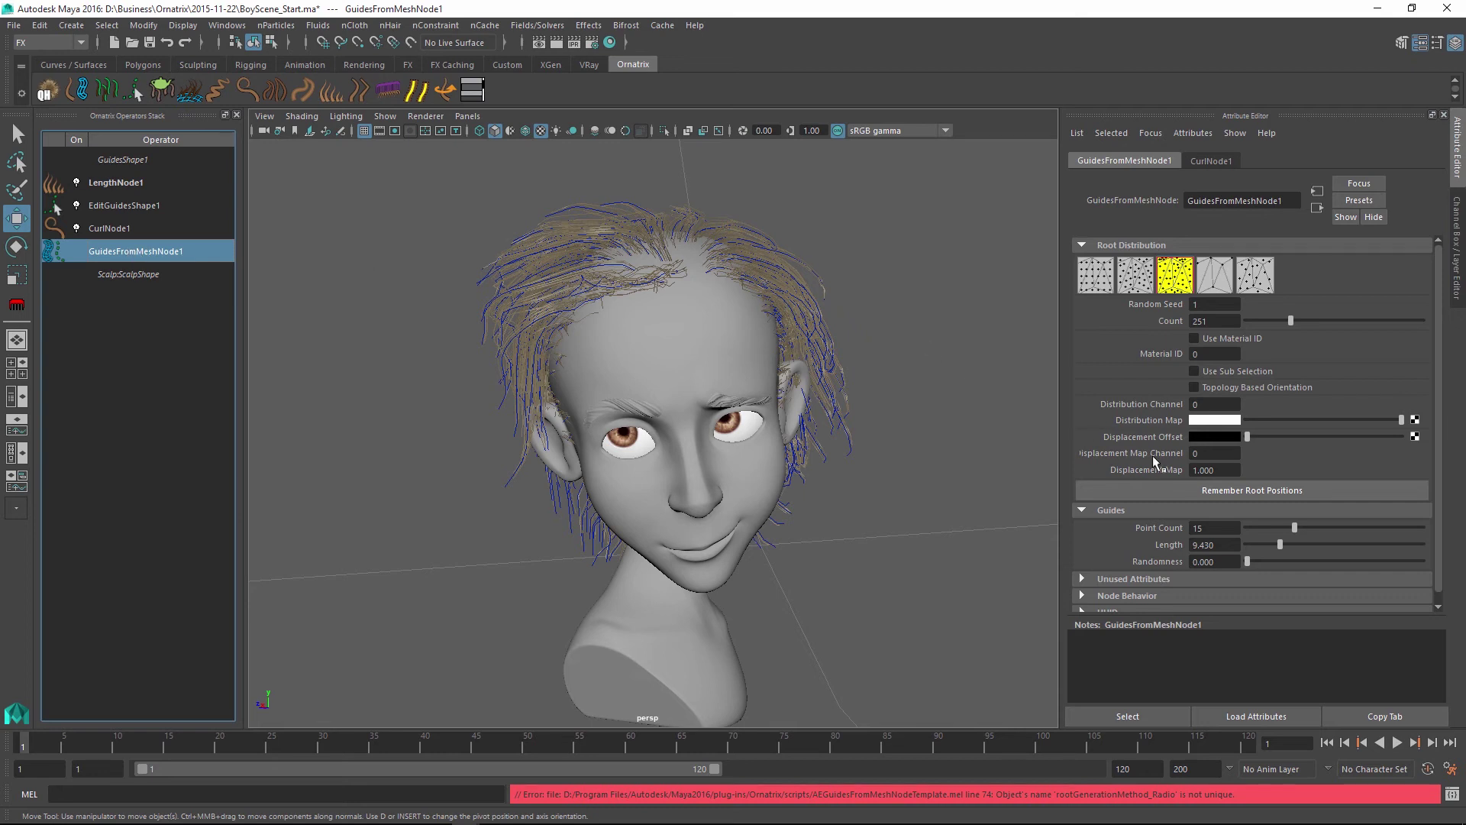
pyautogui.doubleClick(1226, 527)
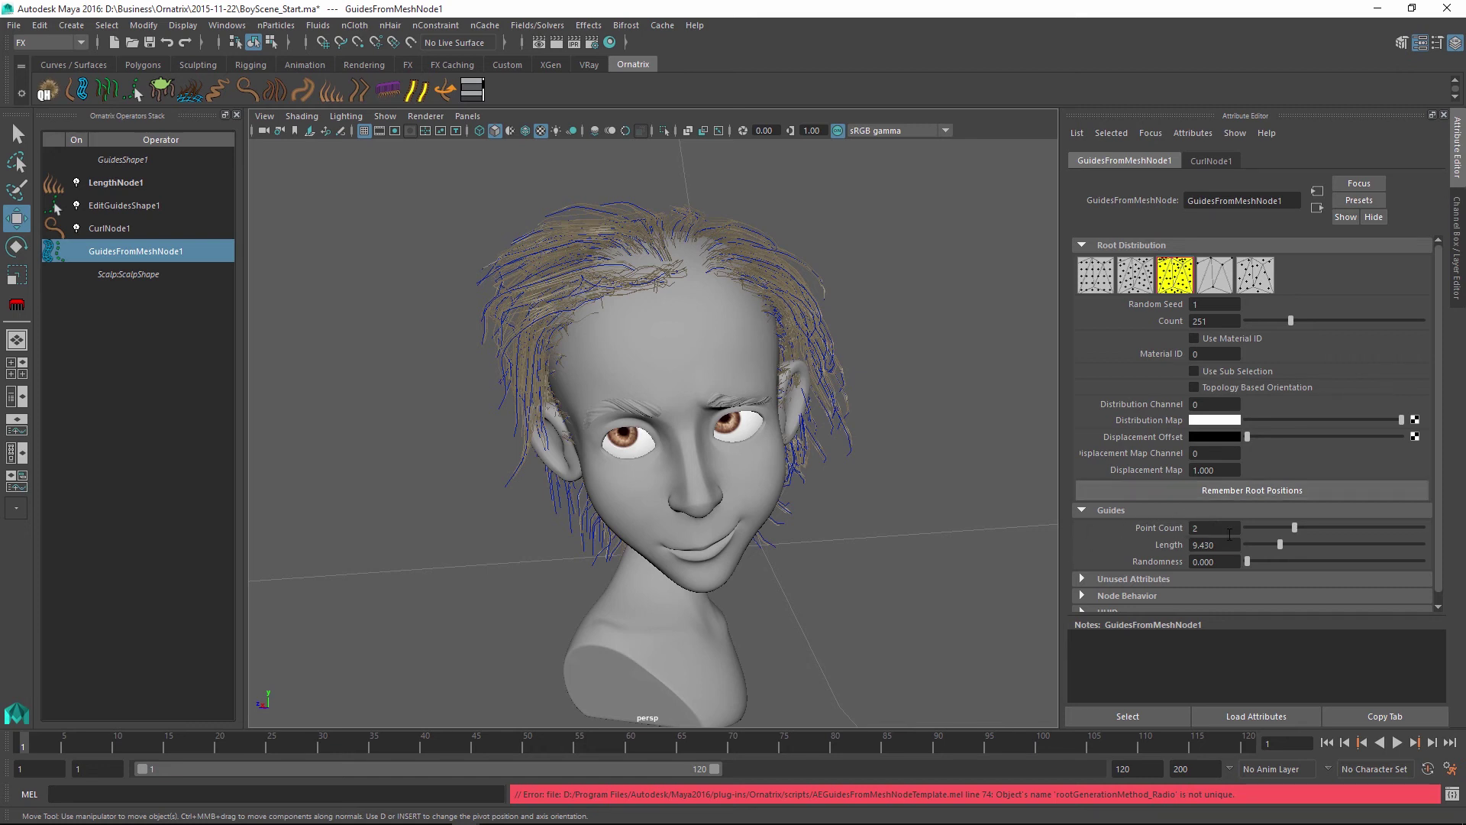
pyautogui.press('Return')
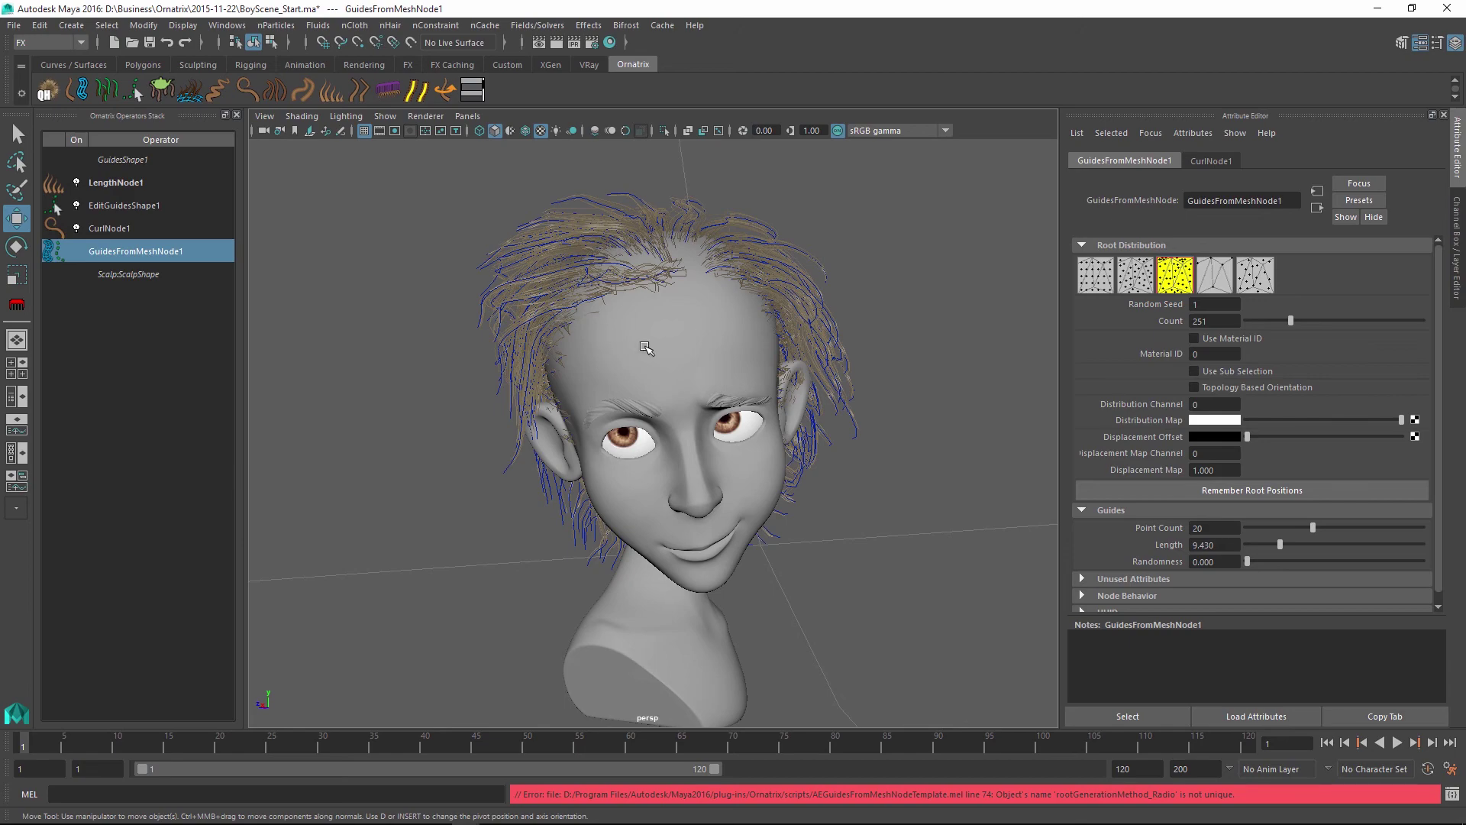
# Select hairSystem1 and widen its Clump Width to 0.952
pyautogui.click(608, 271)
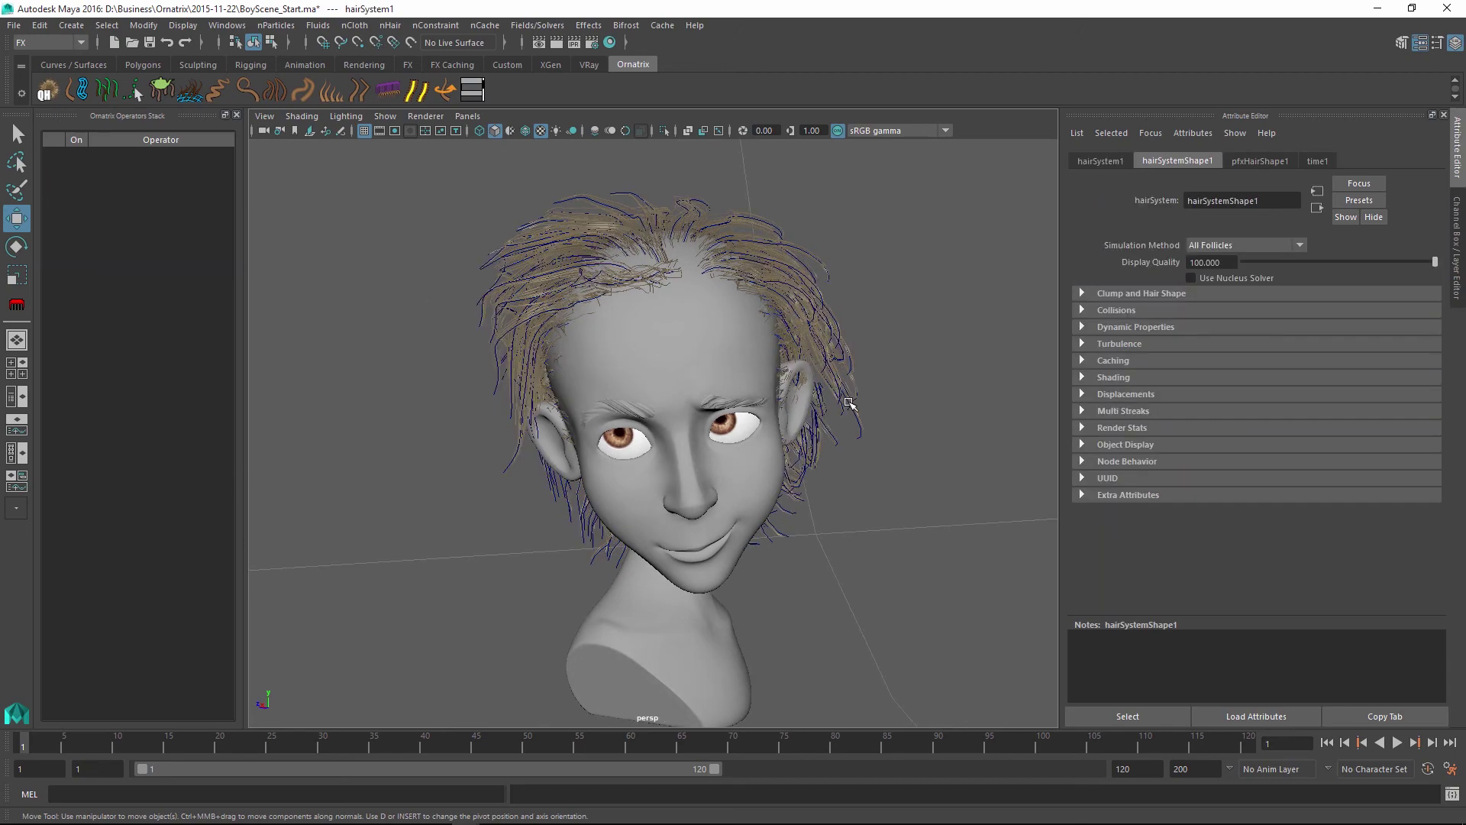
pyautogui.keyDown('alt'); pyautogui.moveTo(845, 402); pyautogui.dragTo(897, 283); pyautogui.keyUp('alt')
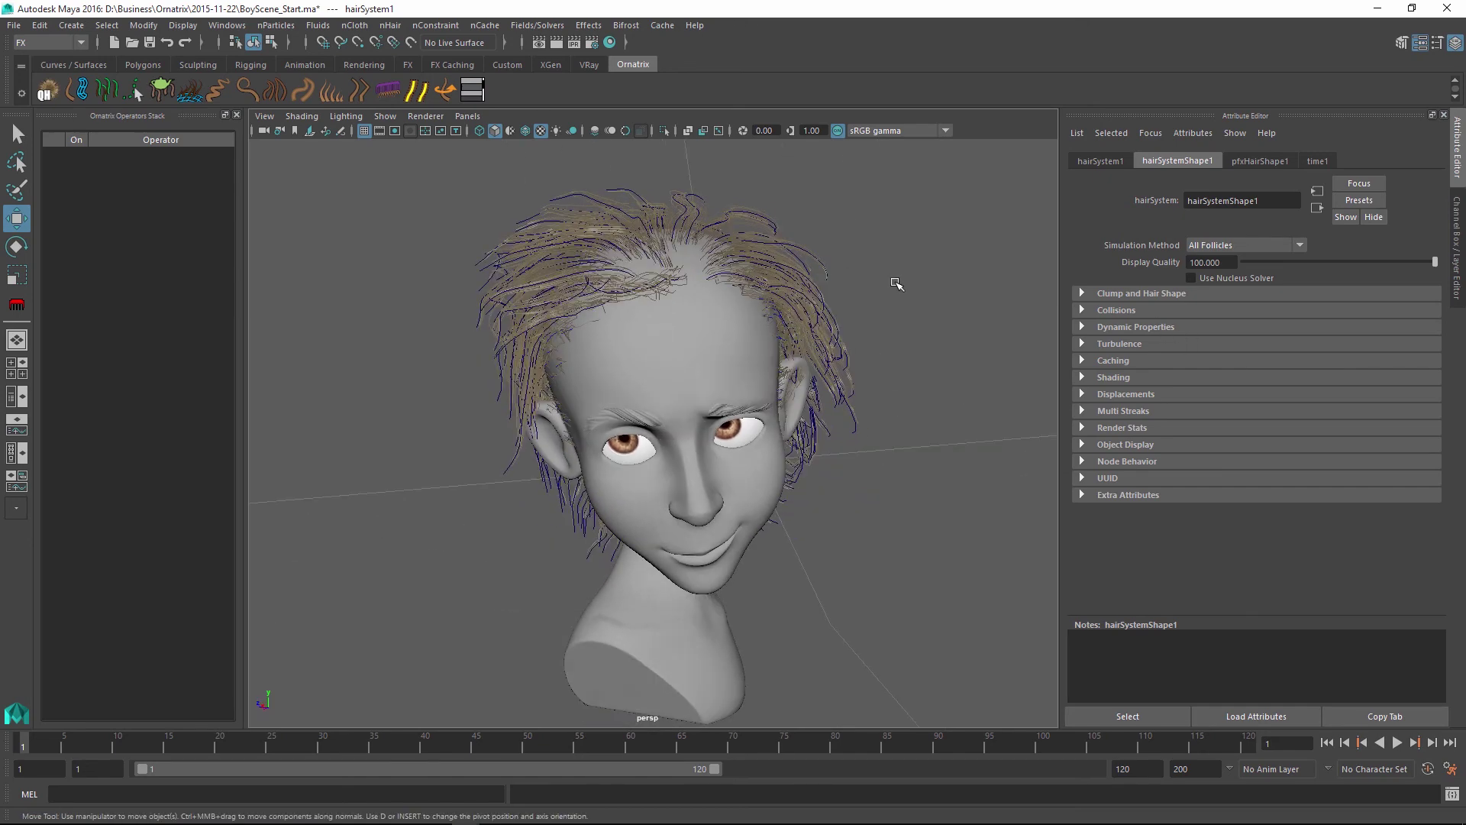
pyautogui.click(539, 41)
pyautogui.click(198, 199)
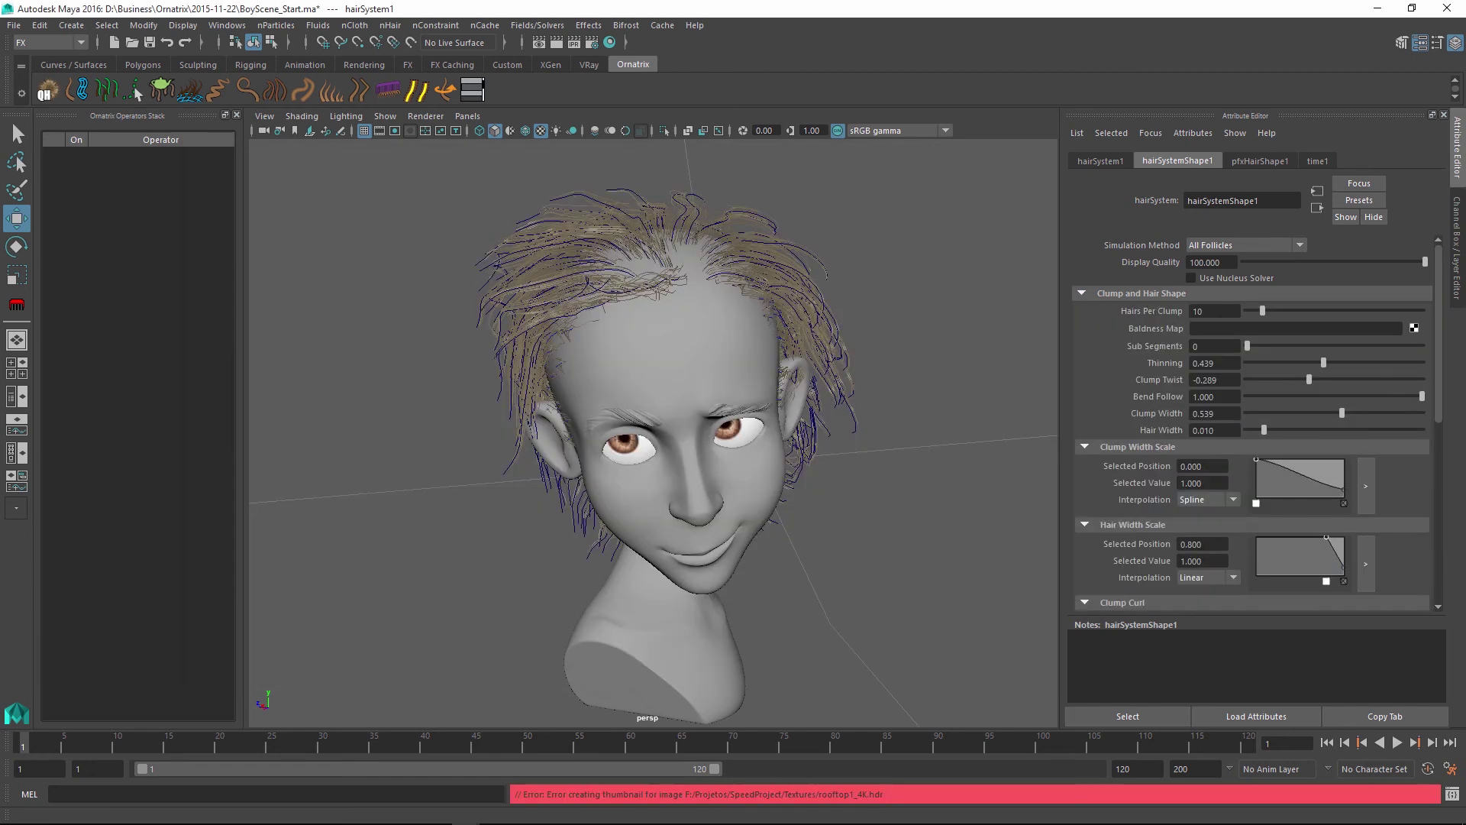
pyautogui.moveTo(1342, 413); pyautogui.dragTo(1413, 414)
# Taper the Clump Width Scale end point to 0 and set Hairs Per Clump to 50
pyautogui.scroll(-5, 1245, 405)
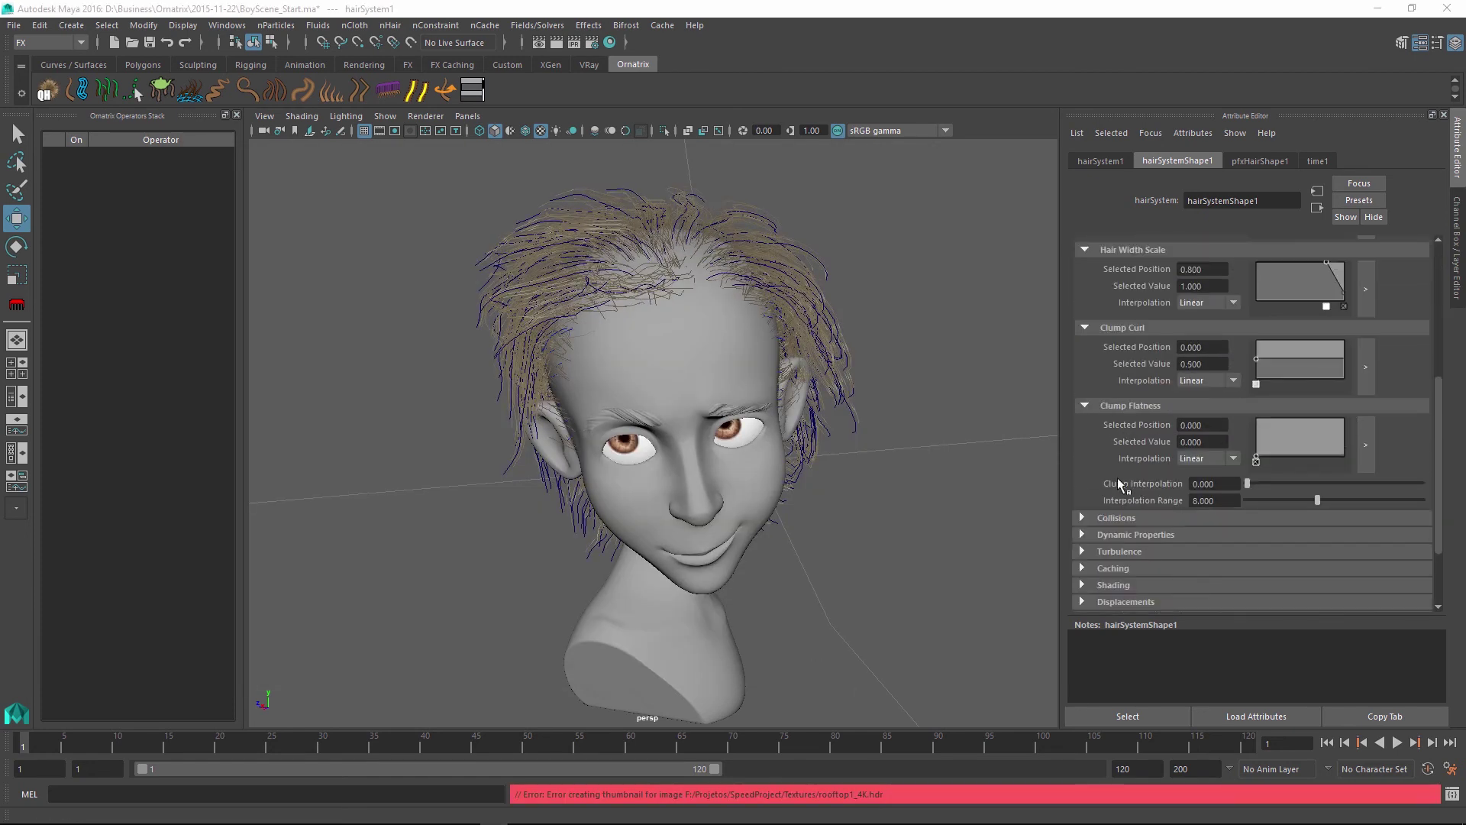
pyautogui.scroll(3, 1253, 382)
pyautogui.moveTo(1257, 367); pyautogui.dragTo(1262, 369)
pyautogui.click(1344, 412)
pyautogui.scroll(3, 1284, 298)
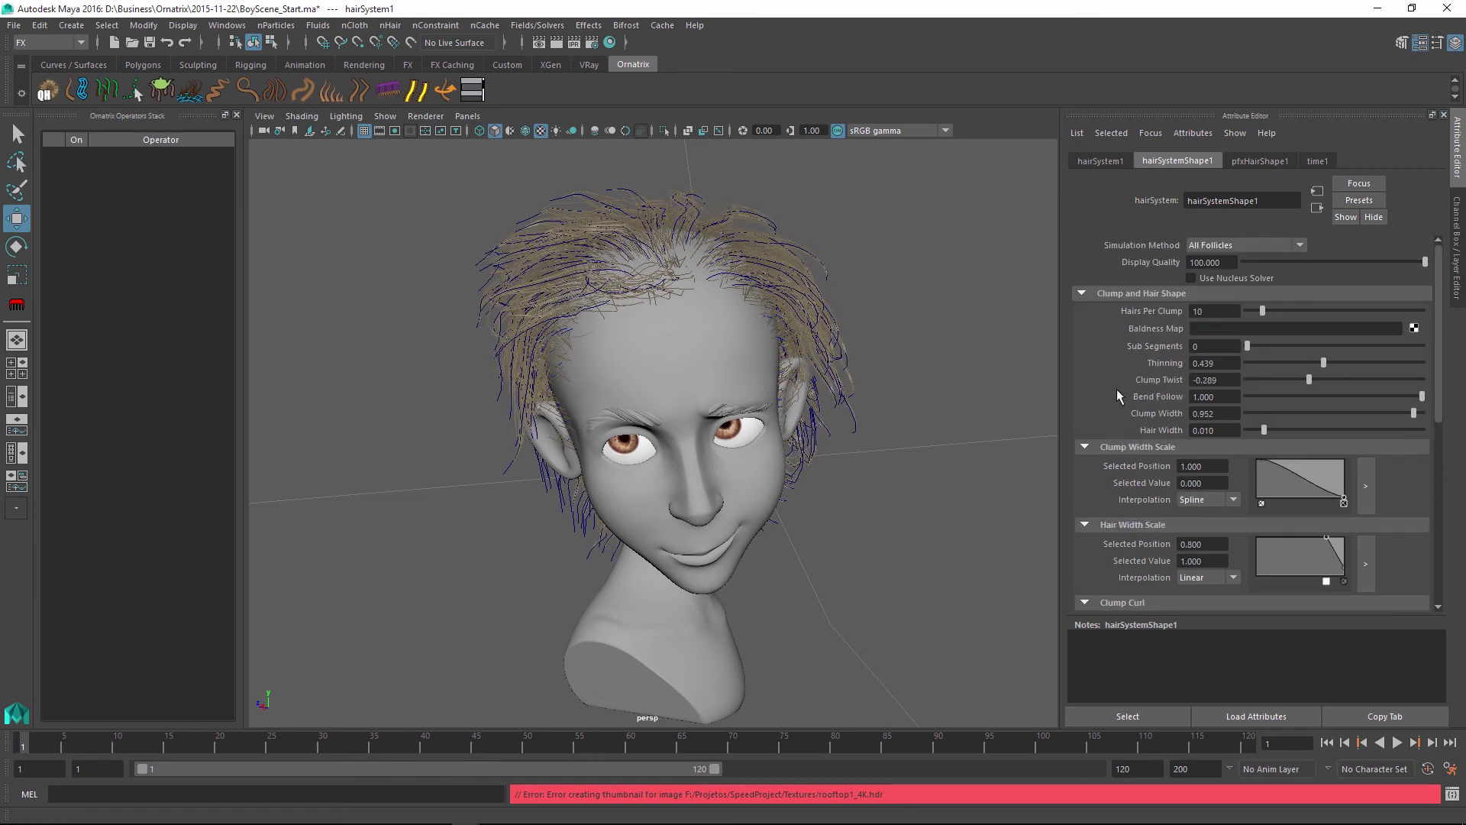
pyautogui.doubleClick(1214, 311)
pyautogui.write('50')
pyautogui.press('Return')
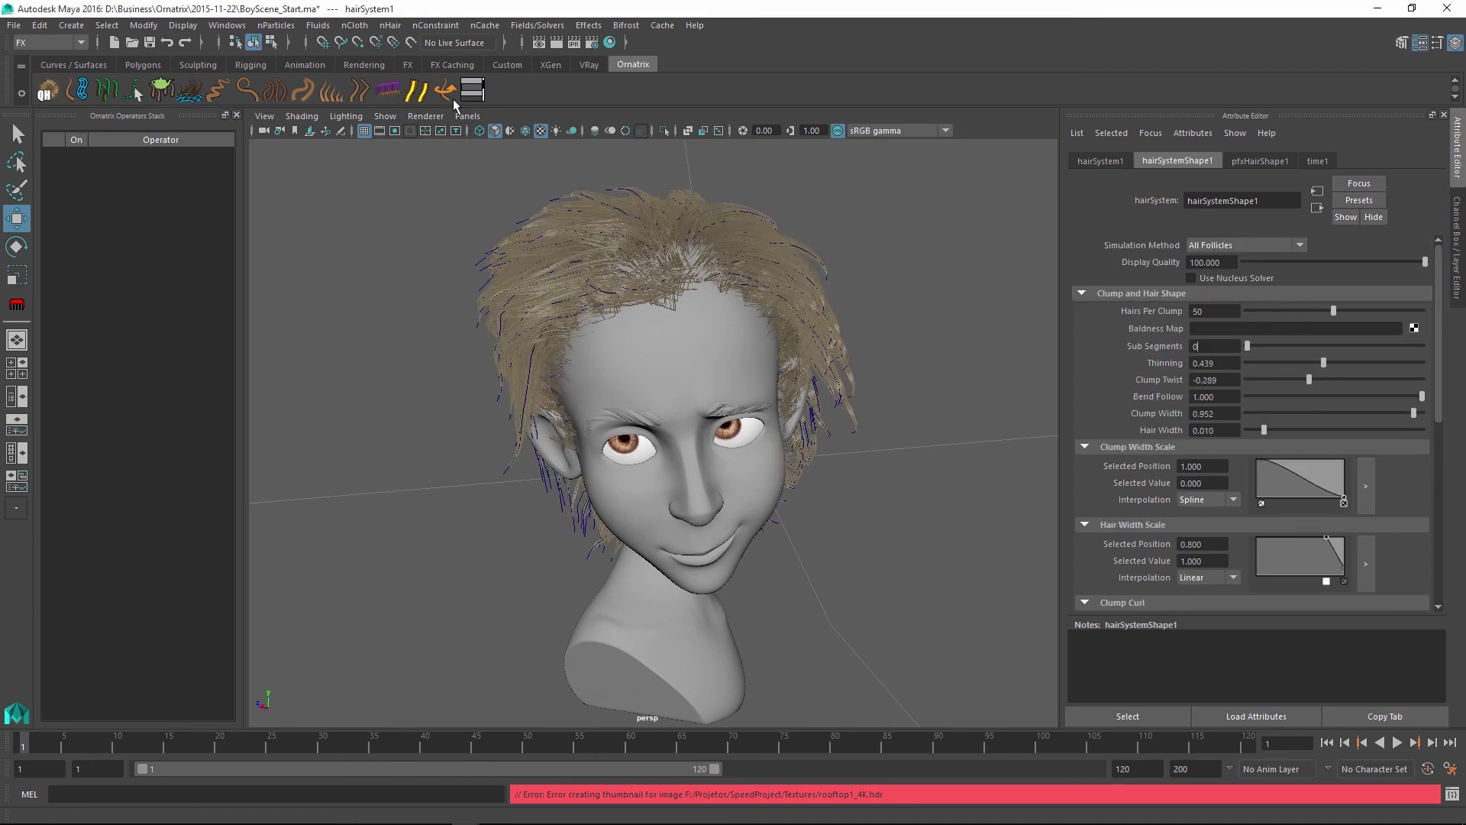
# Render the current view of the boy's head in the V-Ray frame buffer
pyautogui.click(540, 43)
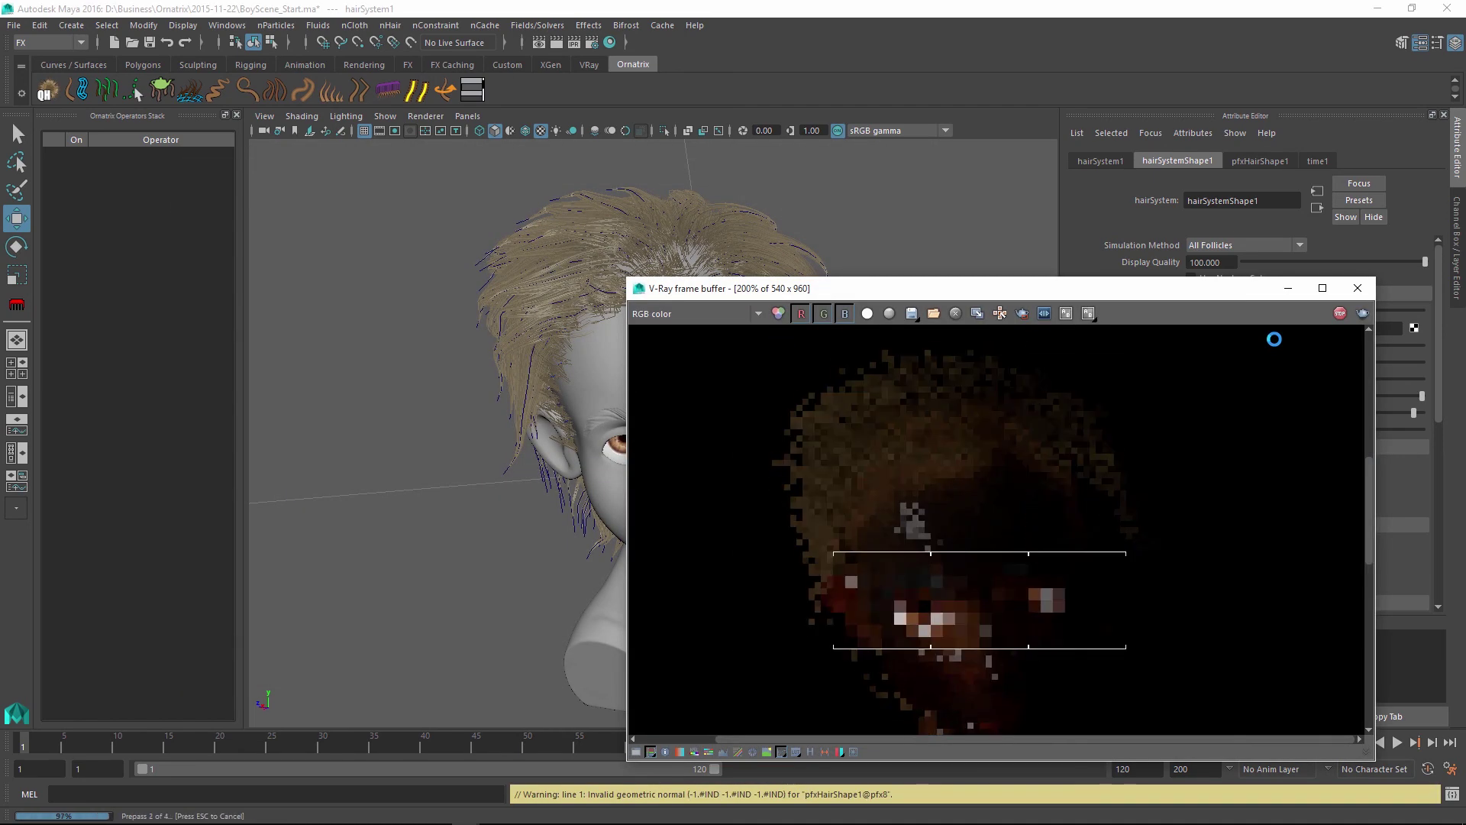